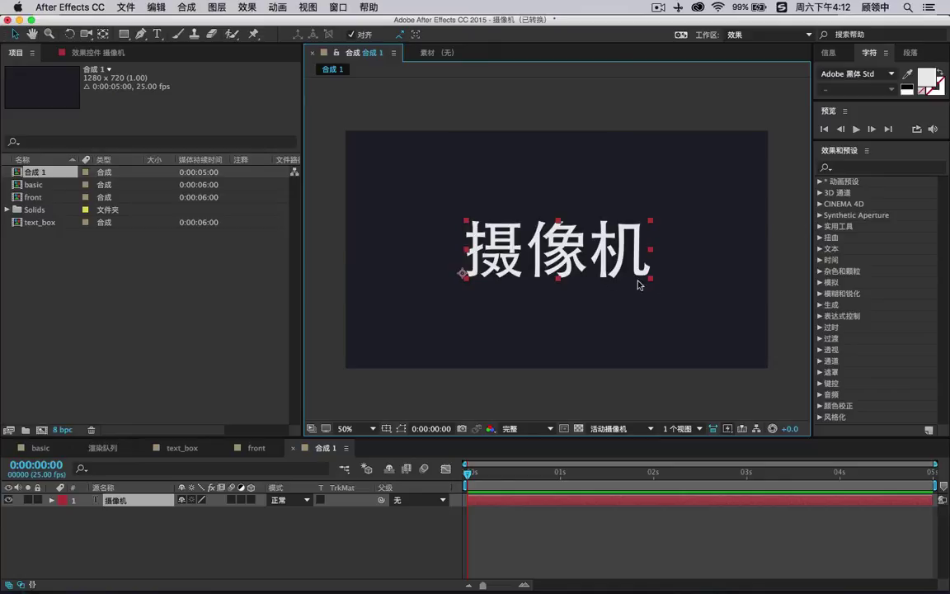
Look through the basic and text_box compositions and play back the camera animation in text_box
click(41, 449)
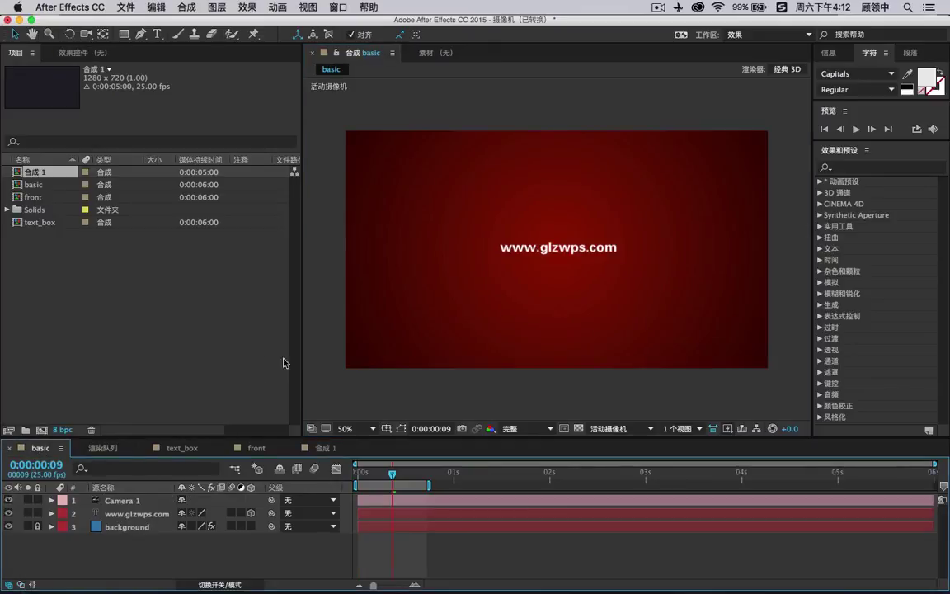
click(118, 446)
click(195, 445)
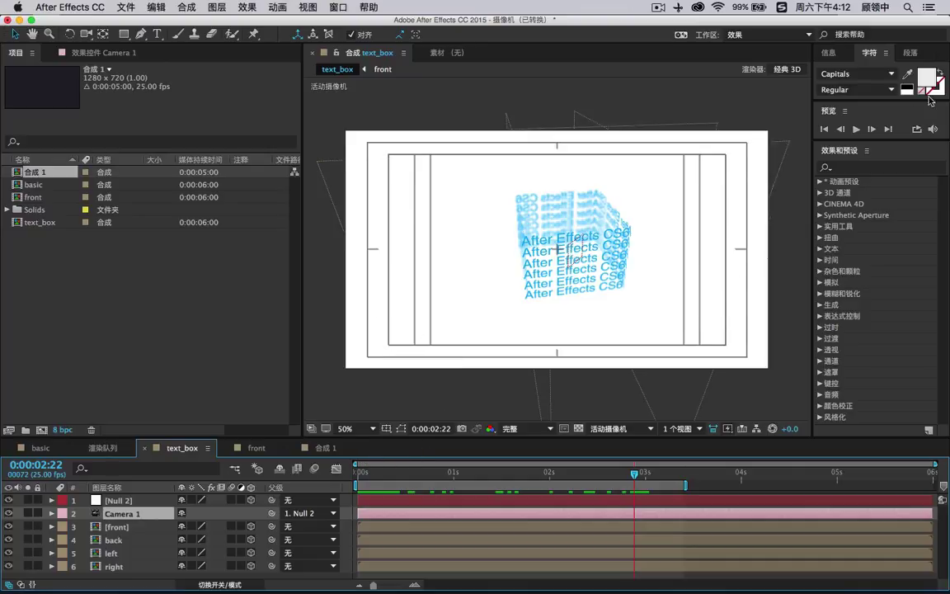
click(855, 129)
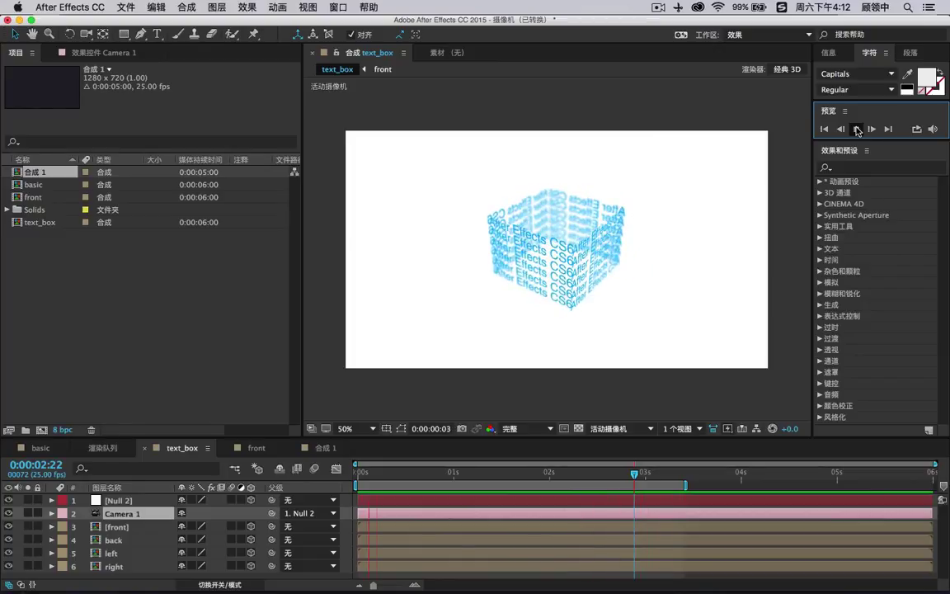
key(space)
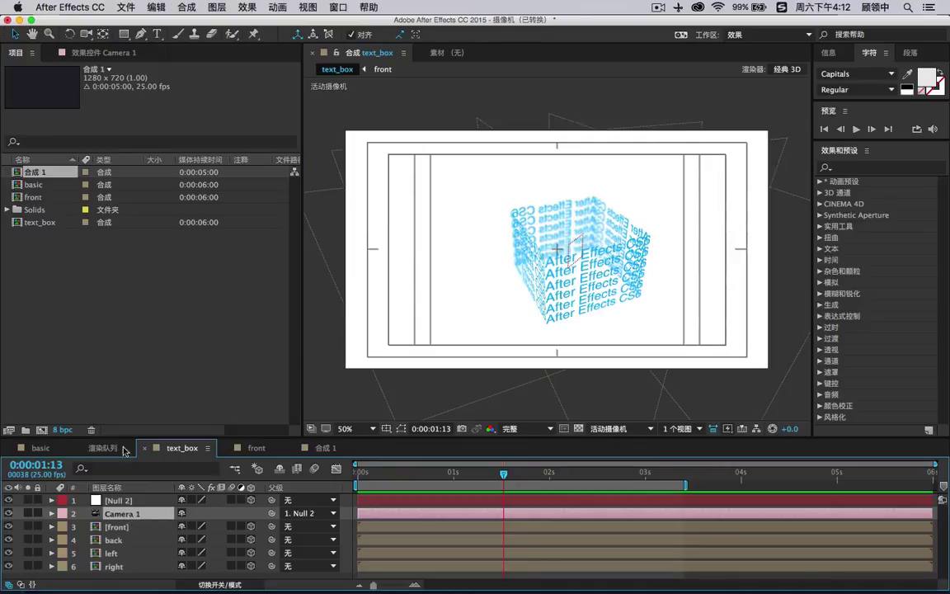
Create a 5-second composition with the HDV/HDTV 720 25 preset and add a text layer reading "AFTER"
click(41, 430)
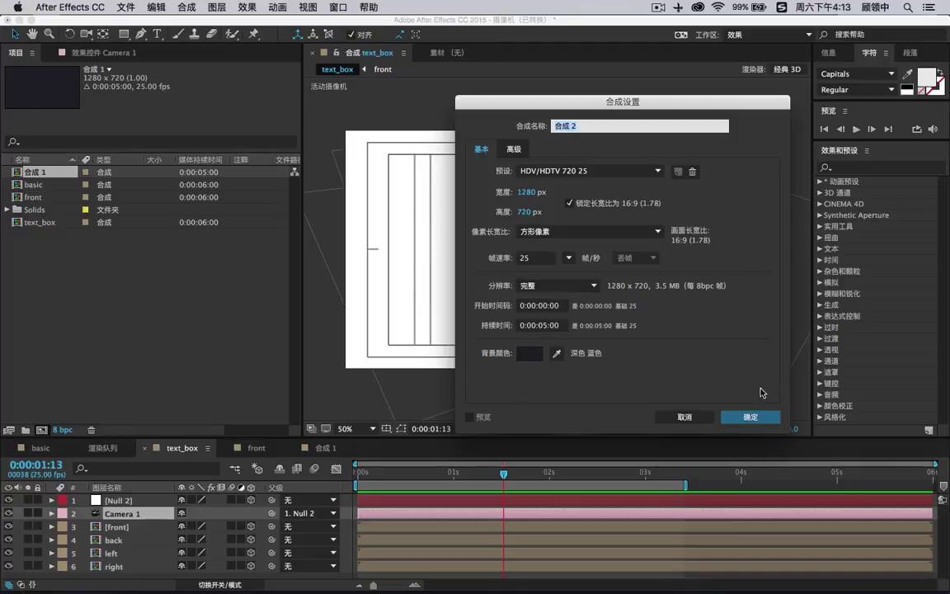
click(768, 414)
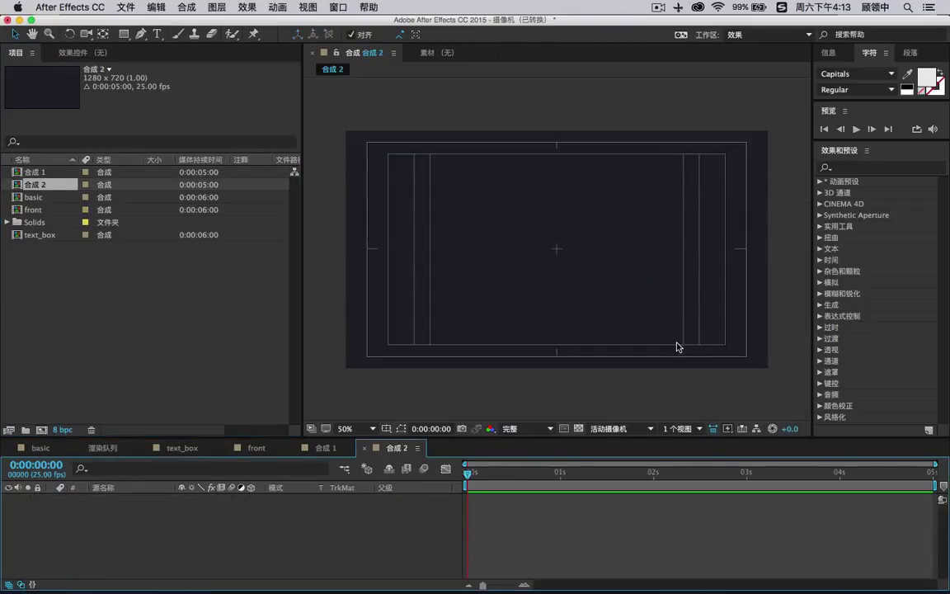
click(157, 33)
click(497, 217)
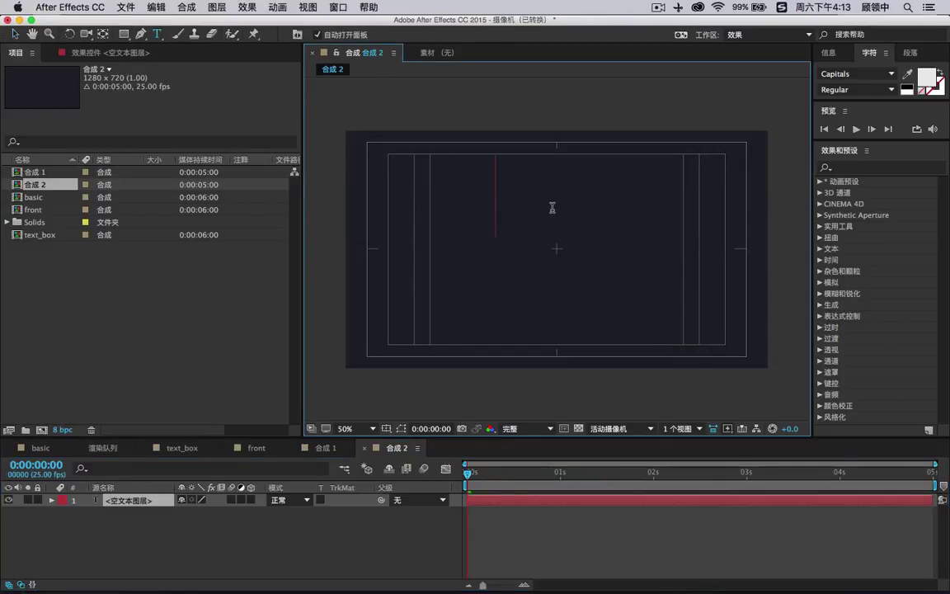
text(AF)
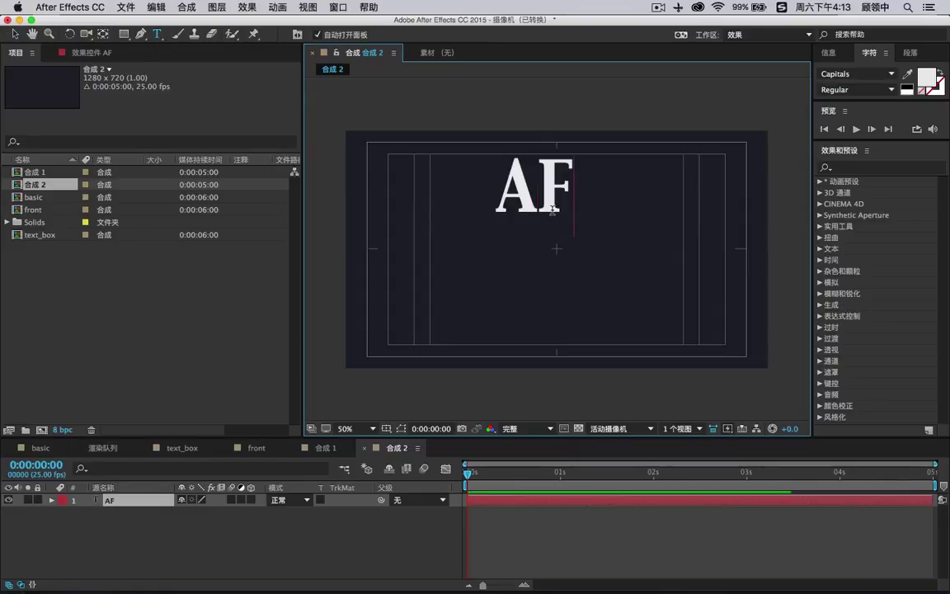
text(TER)
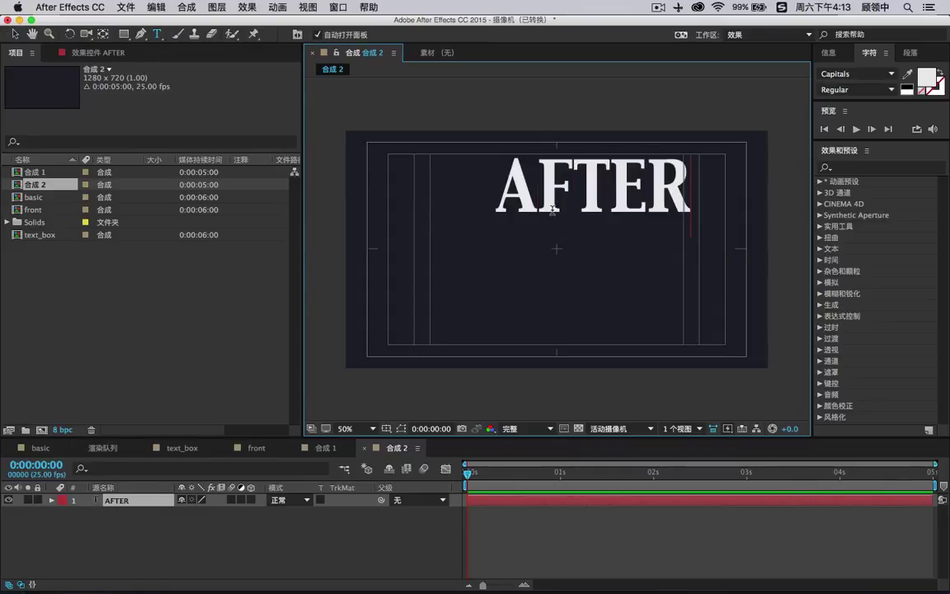
Change the font of the whole "AFTER" text to DIN Alternate Bold
key(super+a)
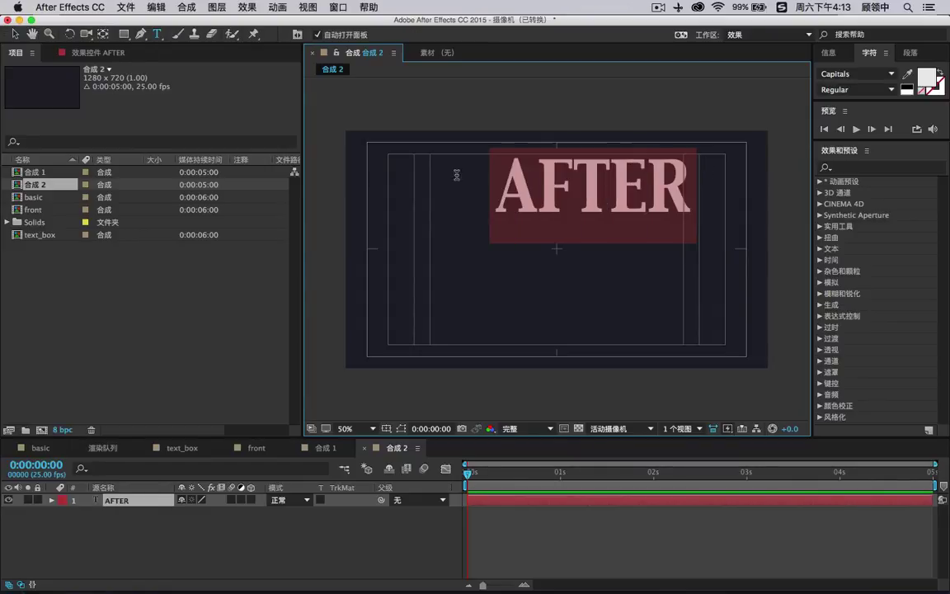
click(891, 74)
scroll(897, 94, up, 3)
scroll(896, 95, down, 3)
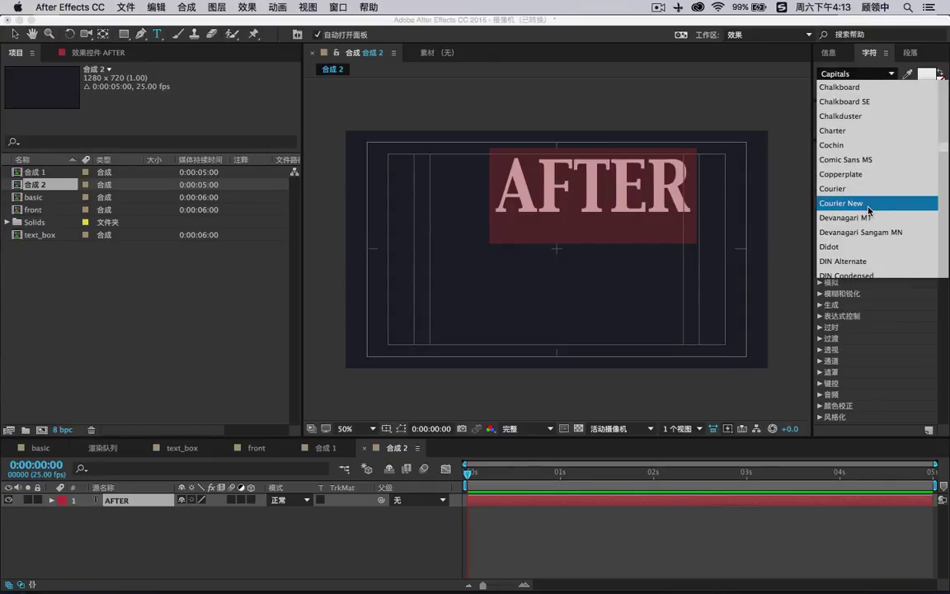
click(865, 206)
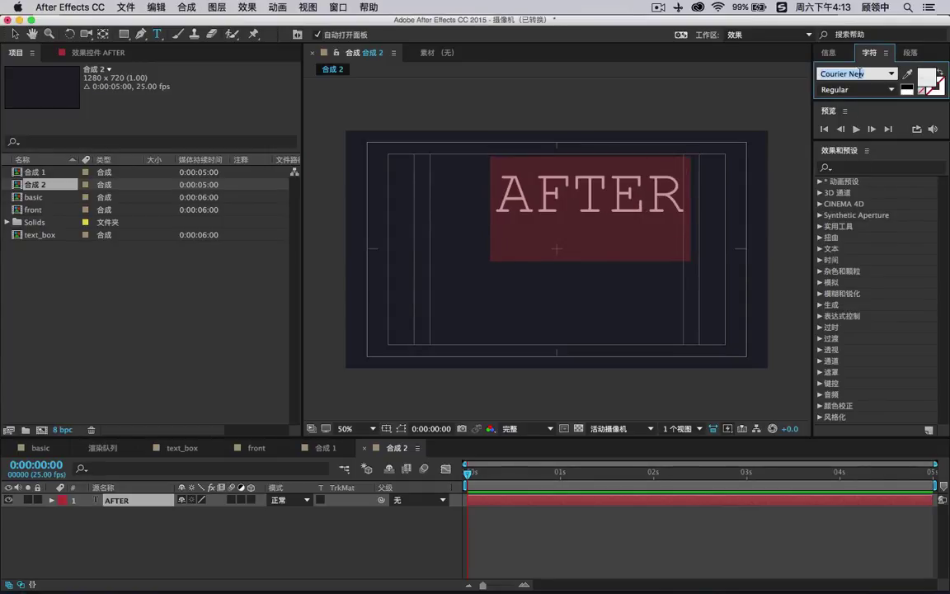
key(Down)
key(Down)
key(Up)
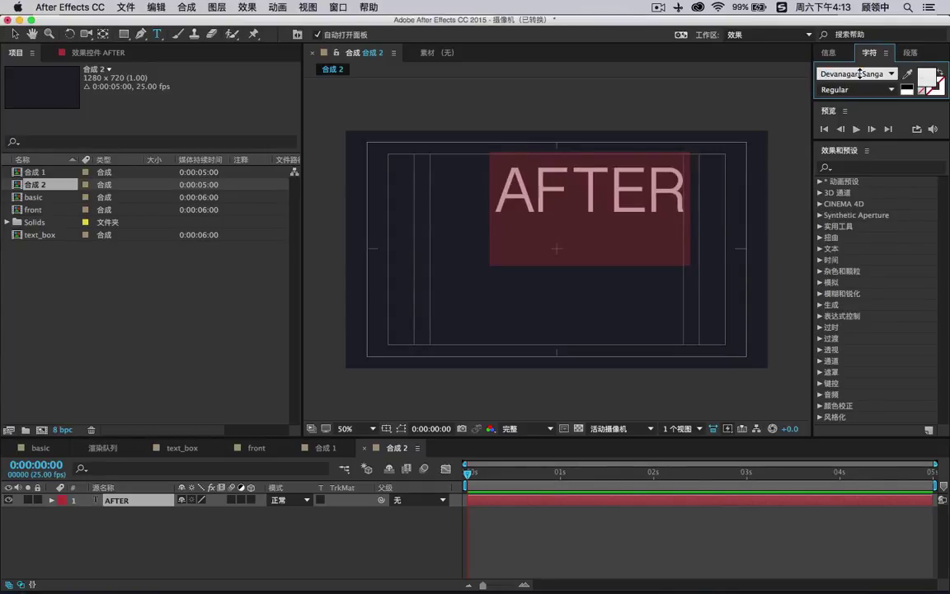
key(Down)
key(Down)
Replace the capitals "FTER" with lowercase letters and extend the text to read "After Effects"
click(526, 201)
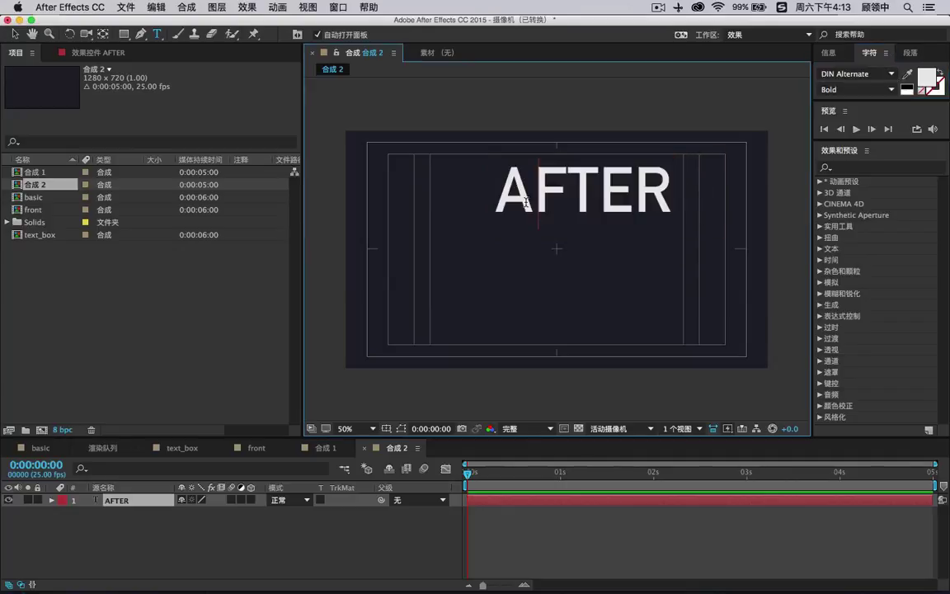
drag(540, 189, 714, 200)
text(fter)
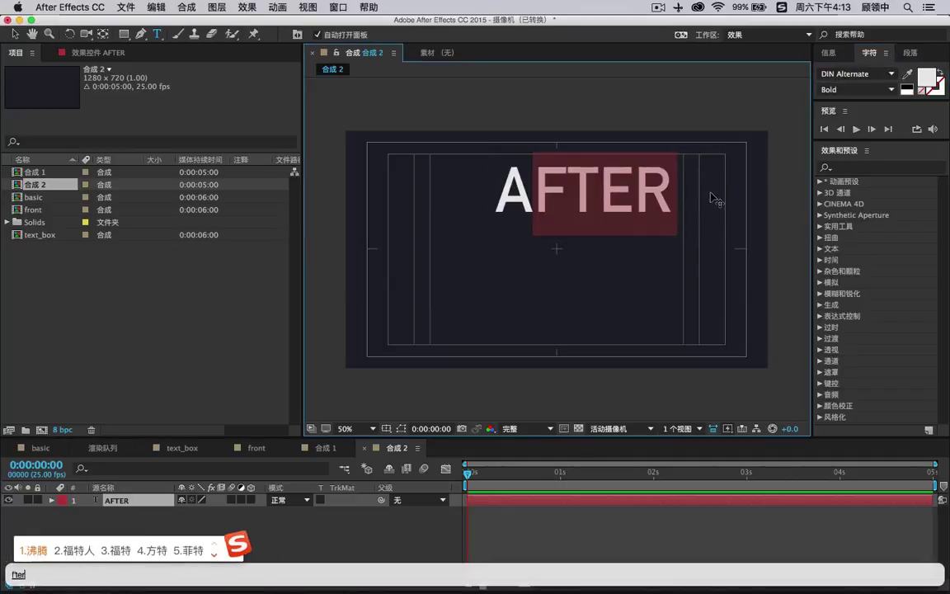
key(Return)
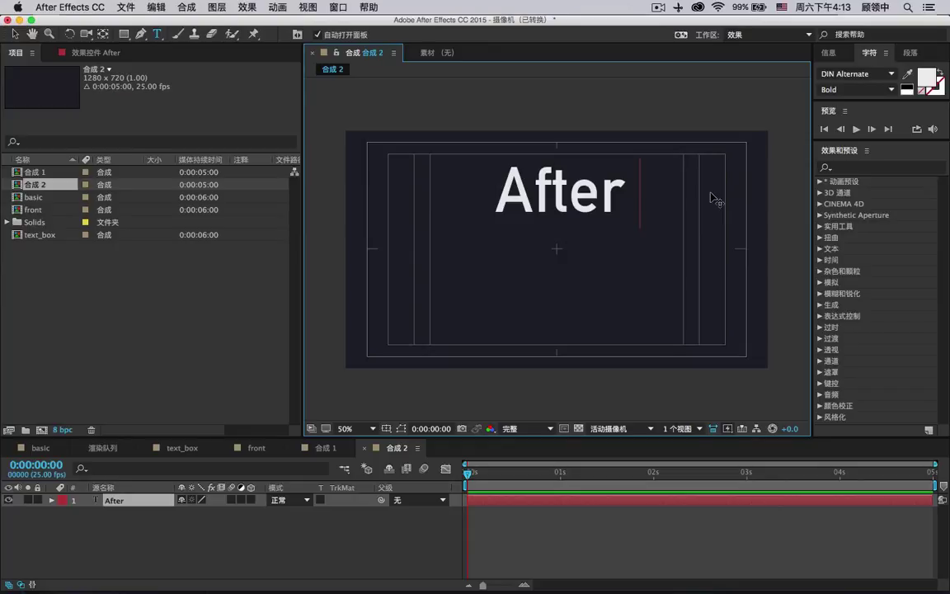
text(Effe)
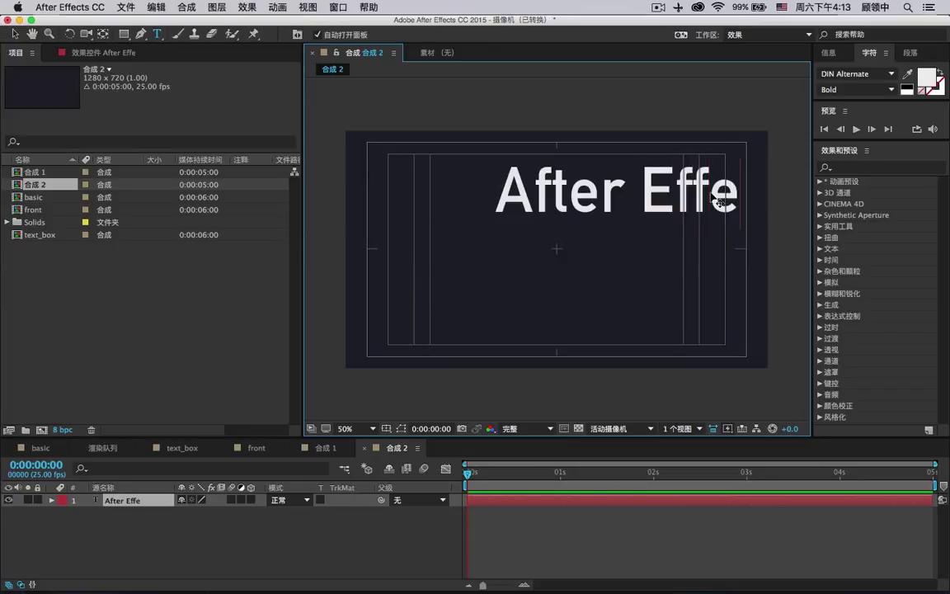
text(cts)
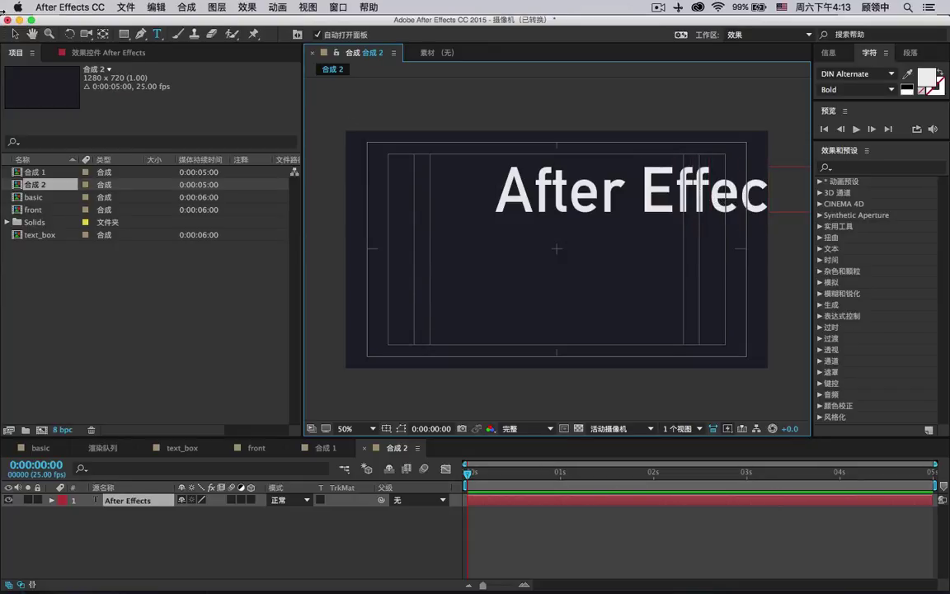
Move the "After Effects" text fully inside the frame and reduce its font size to 57 pixels
click(14, 34)
drag(580, 188, 464, 216)
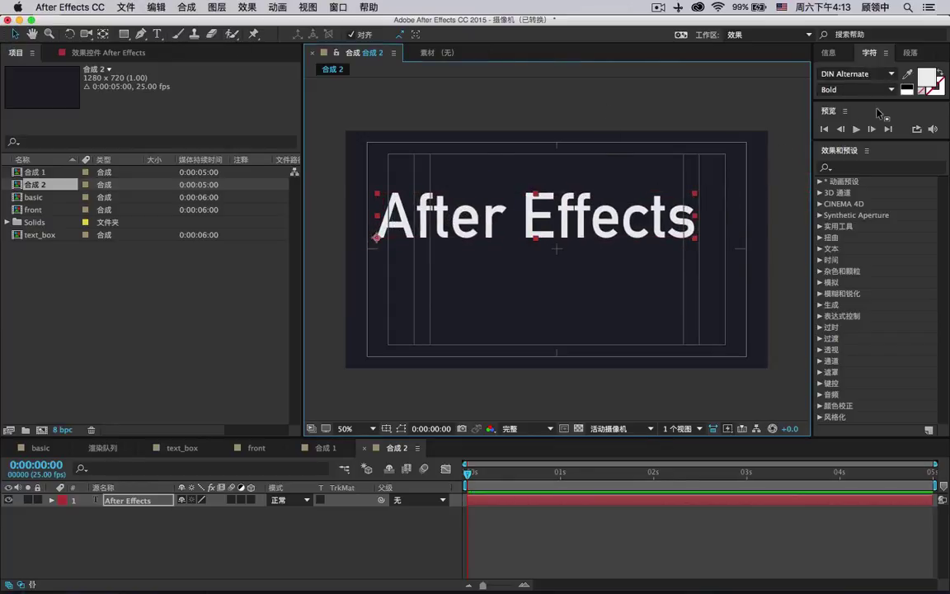
drag(872, 103, 884, 156)
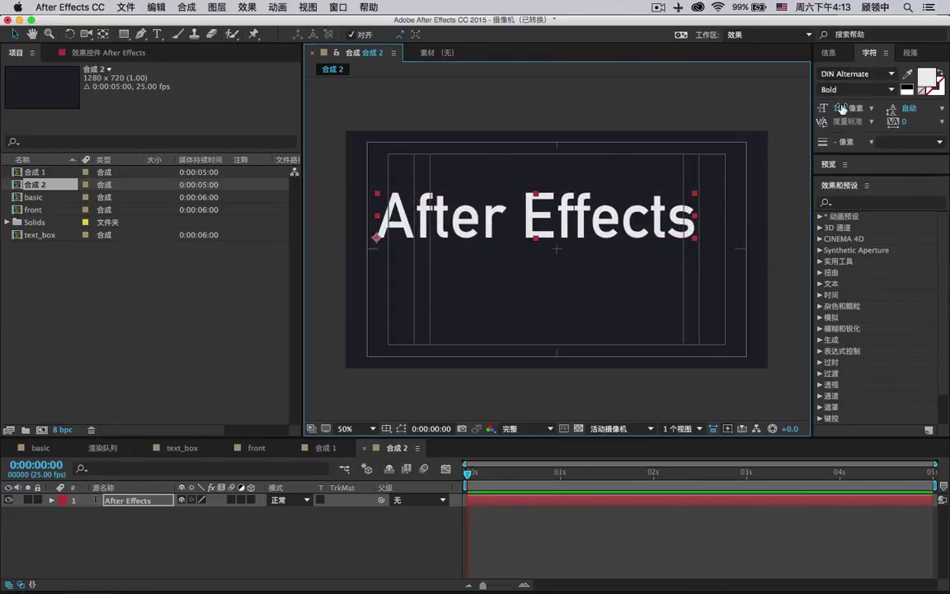
drag(841, 108, 742, 133)
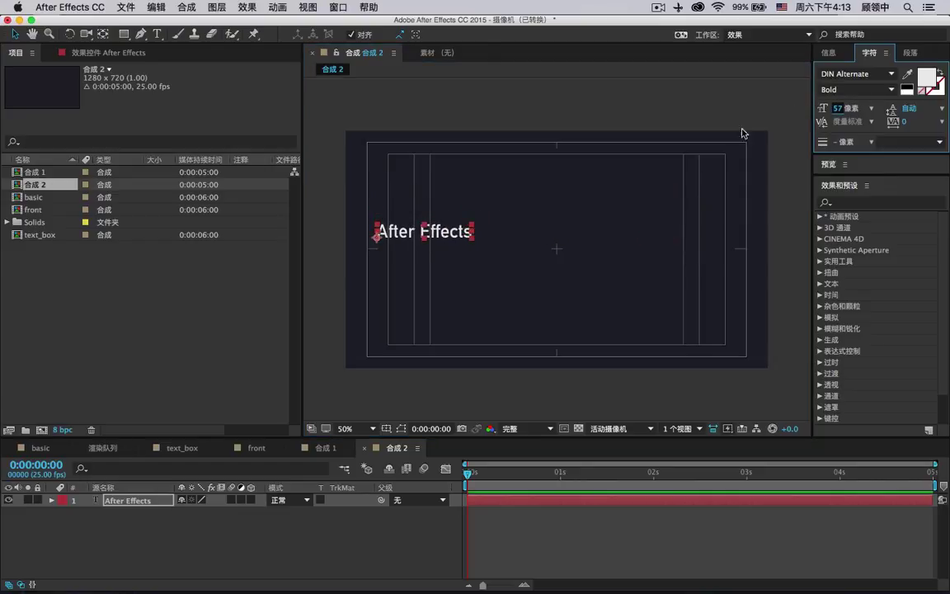
Append "CC2015" to the text so that it reads "After Effects CC2015"
click(462, 234)
click(157, 33)
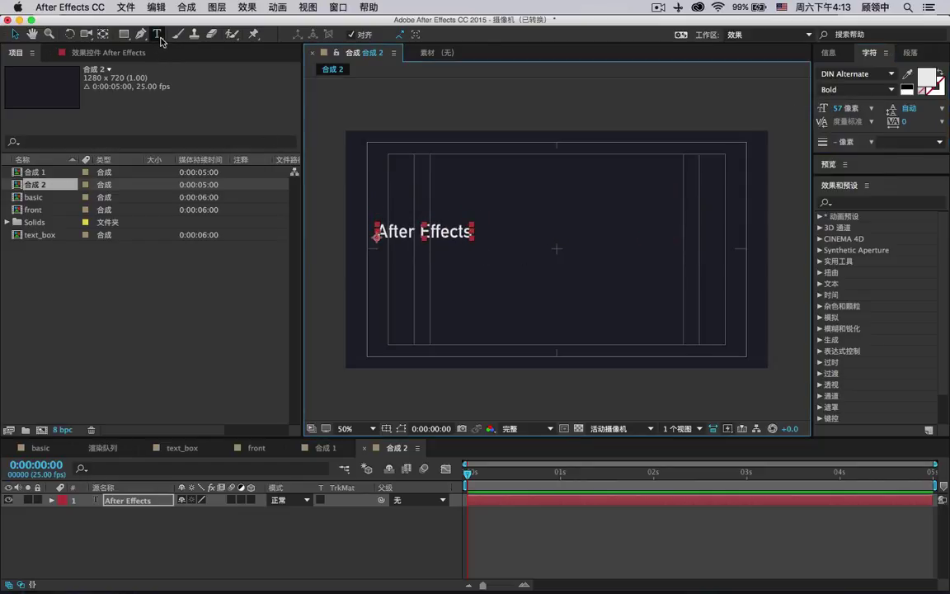
click(471, 231)
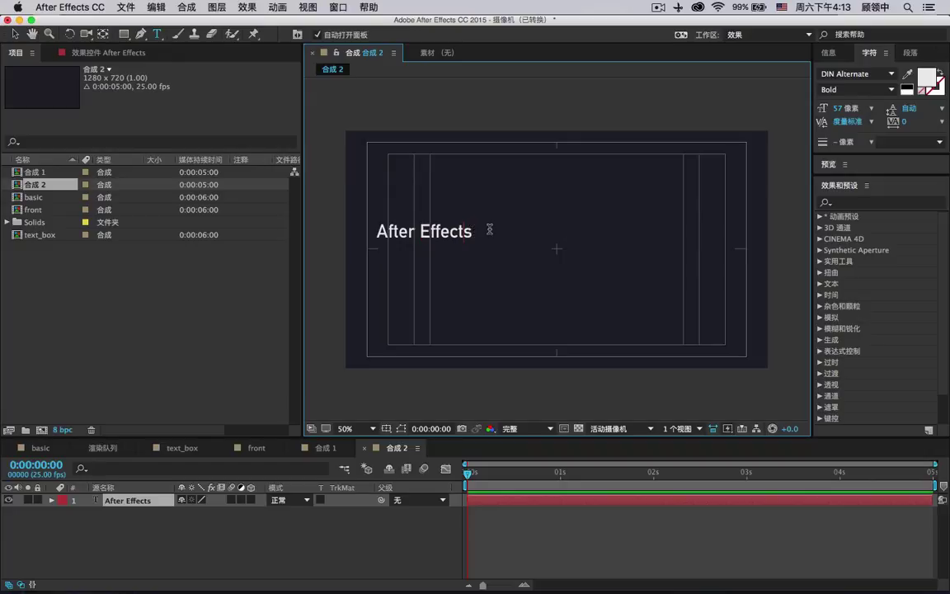
text(CC2015)
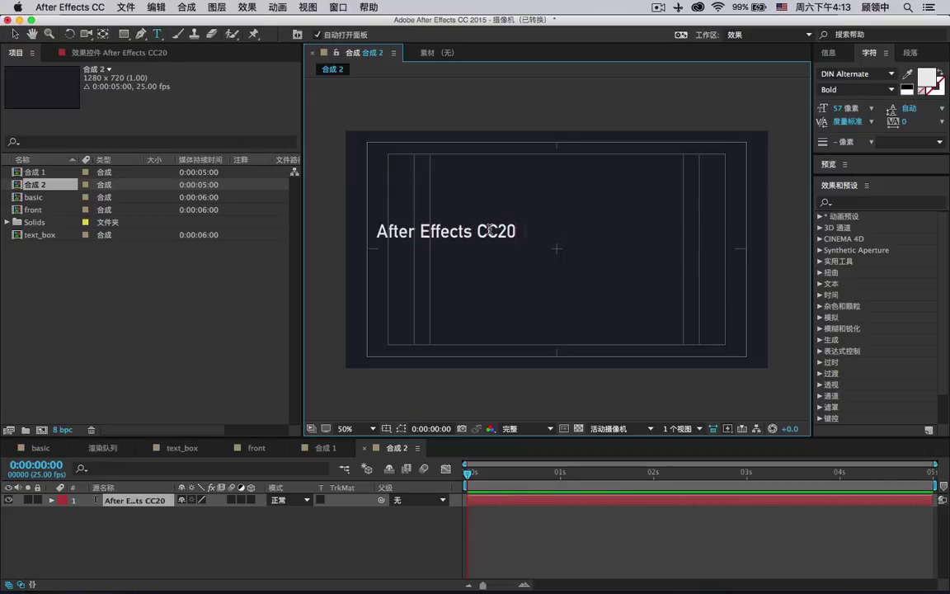
click(14, 34)
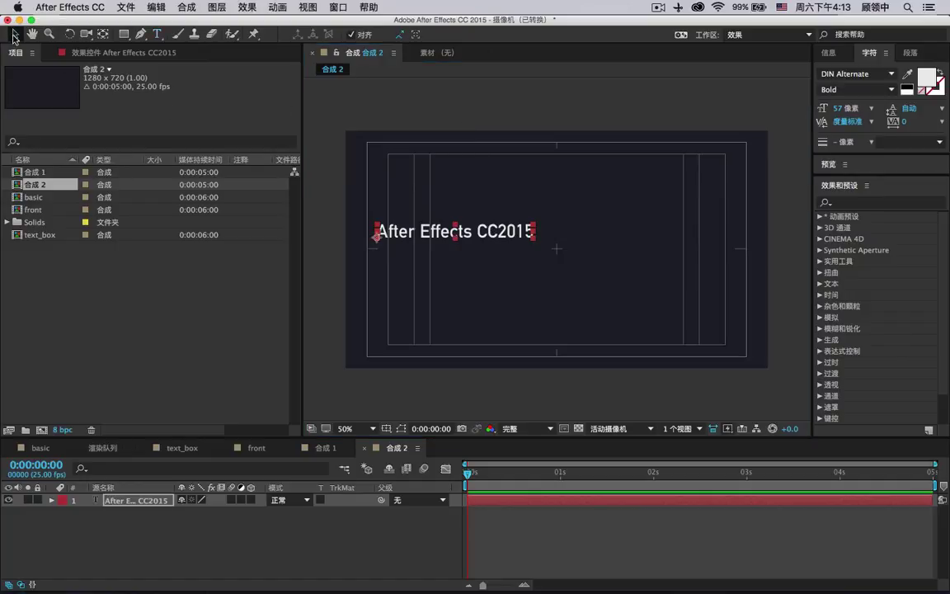
Move the "After Effects CC2015" text to the horizontal middle of the frame, slightly above its centre
drag(444, 227, 538, 204)
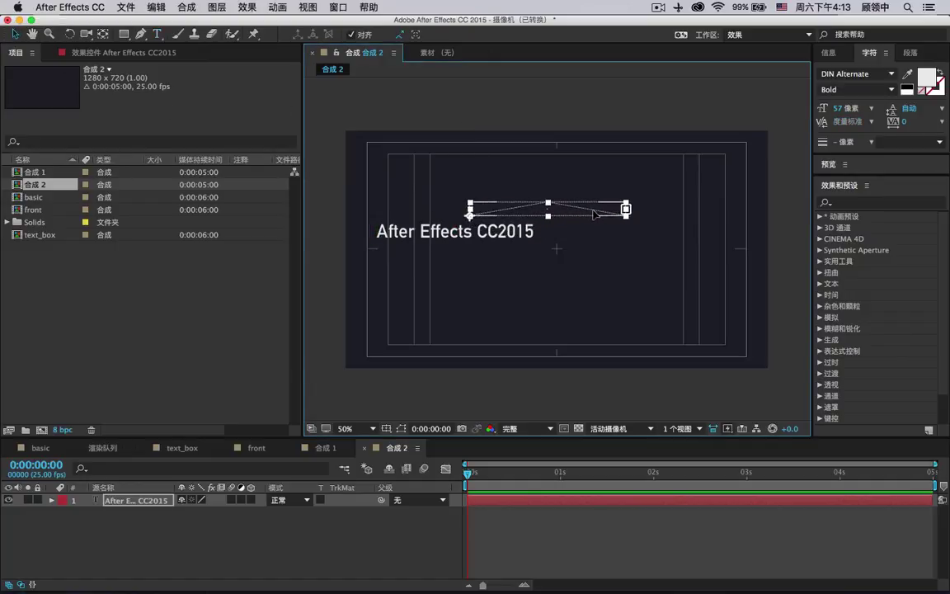
key(Caps_Lock)
key(Caps_Lock)
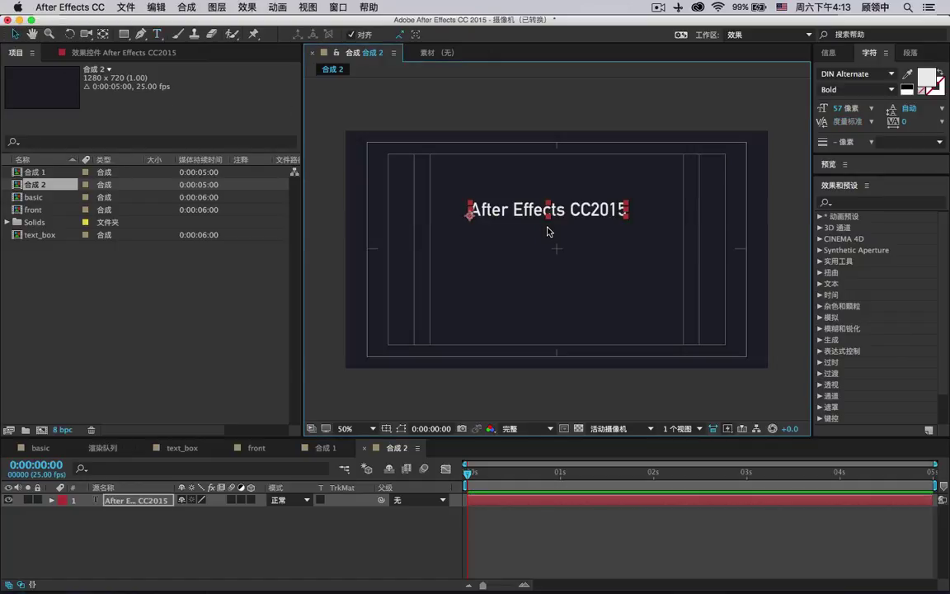
click(579, 152)
click(590, 218)
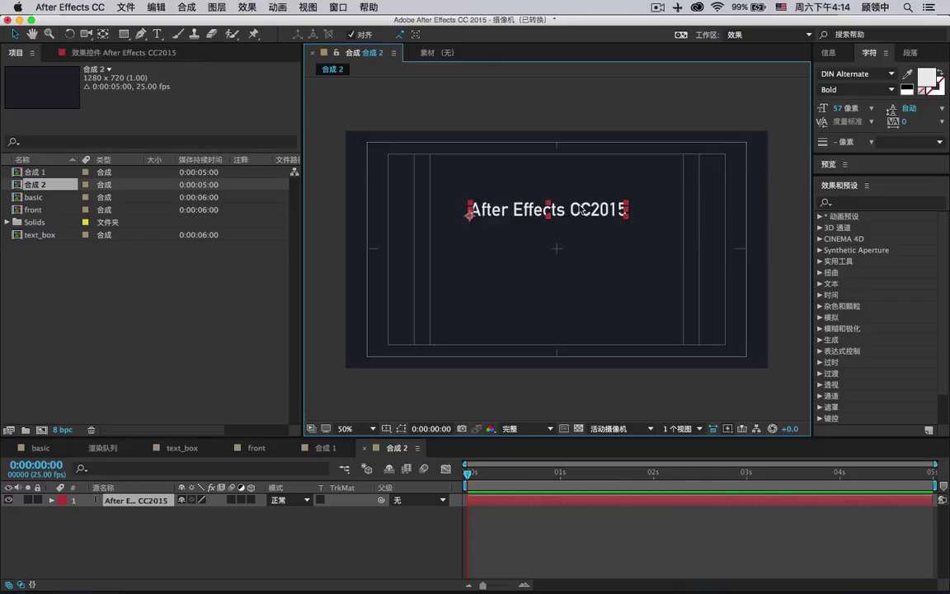
Add a two-node camera layer with the 50 mm preset to the new composition
right_click(135, 521)
click(115, 521)
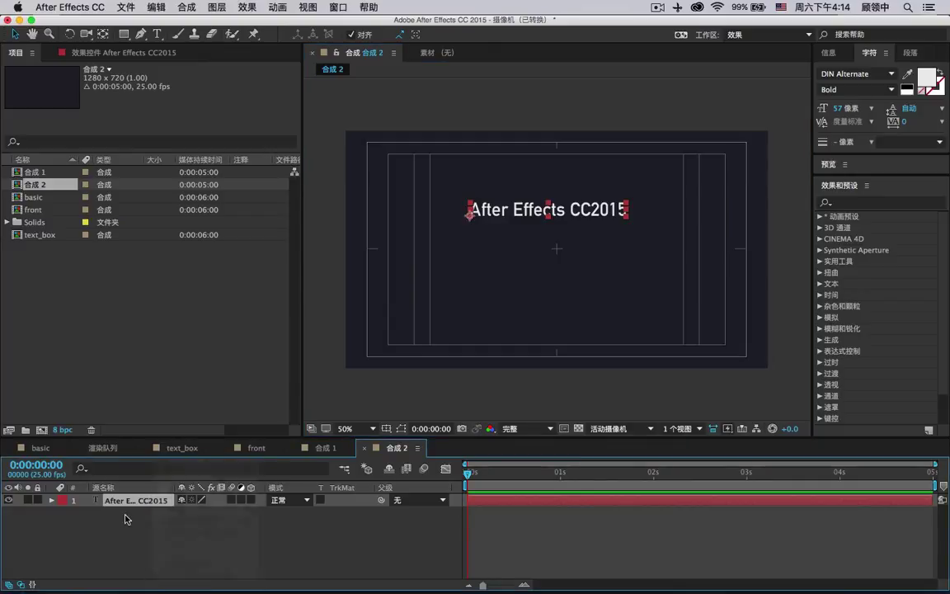
right_click(126, 521)
mouse_move(165, 466)
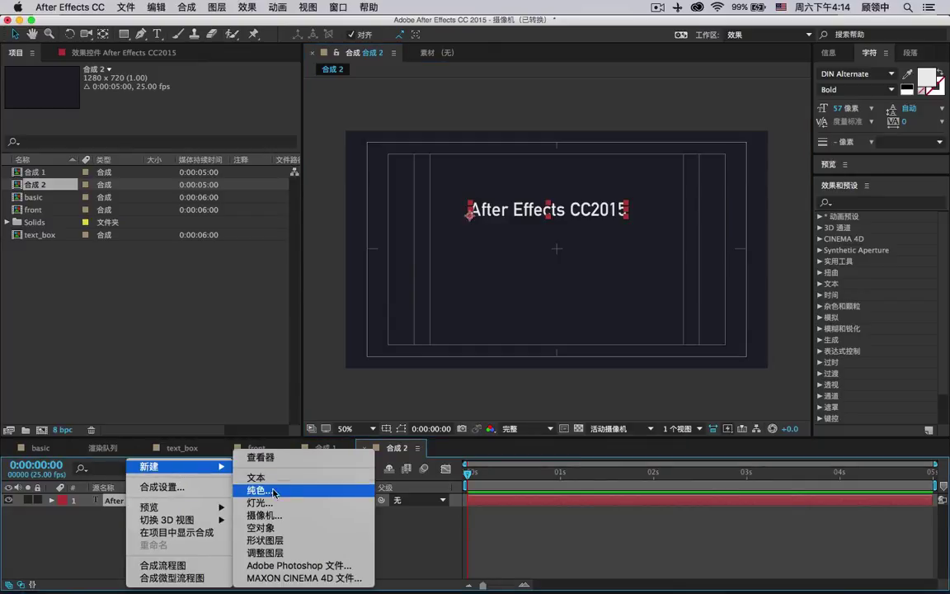
click(272, 515)
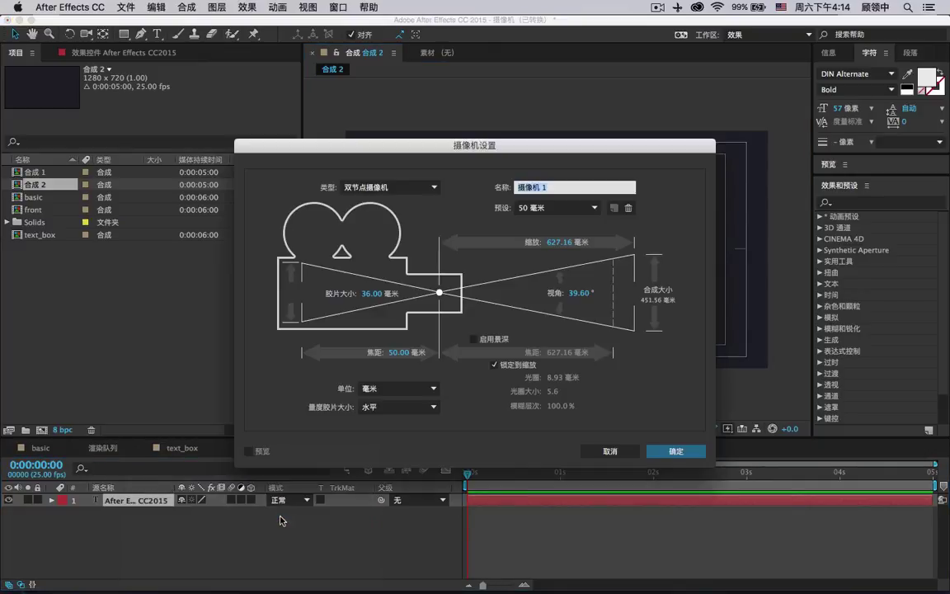
click(669, 451)
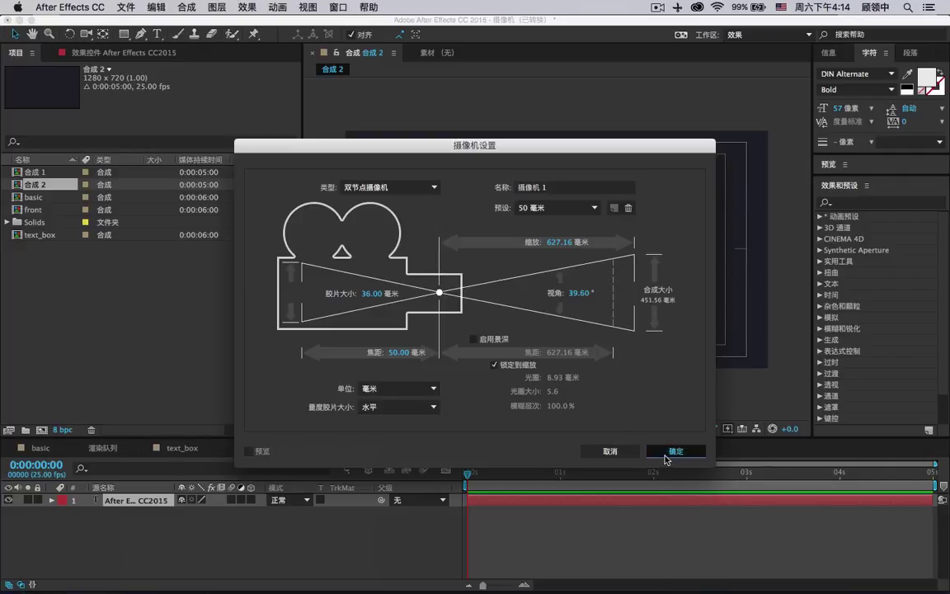
click(583, 359)
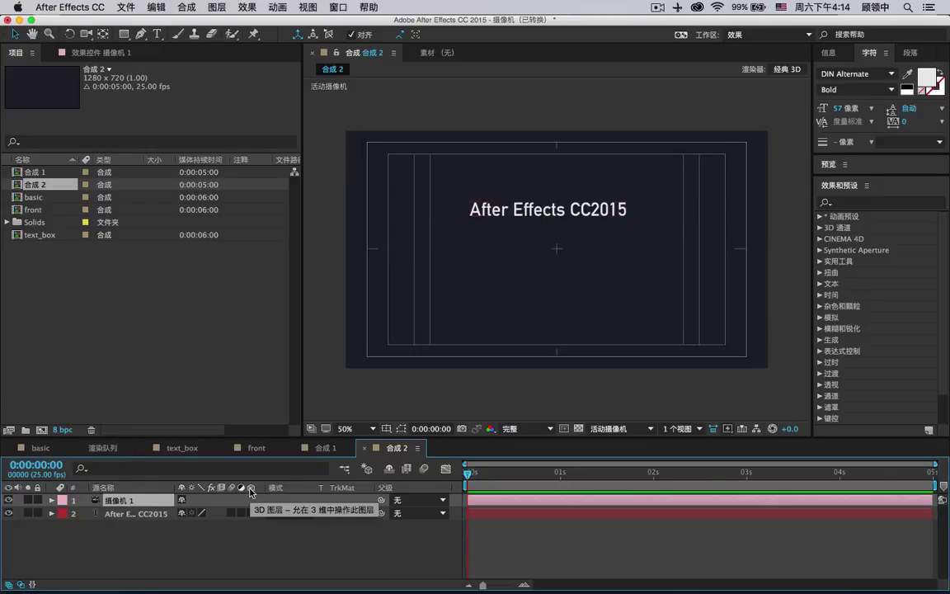
Make the "After Effects CC2015" text layer 3D and orbit the camera slightly to view the text at an angle
click(251, 513)
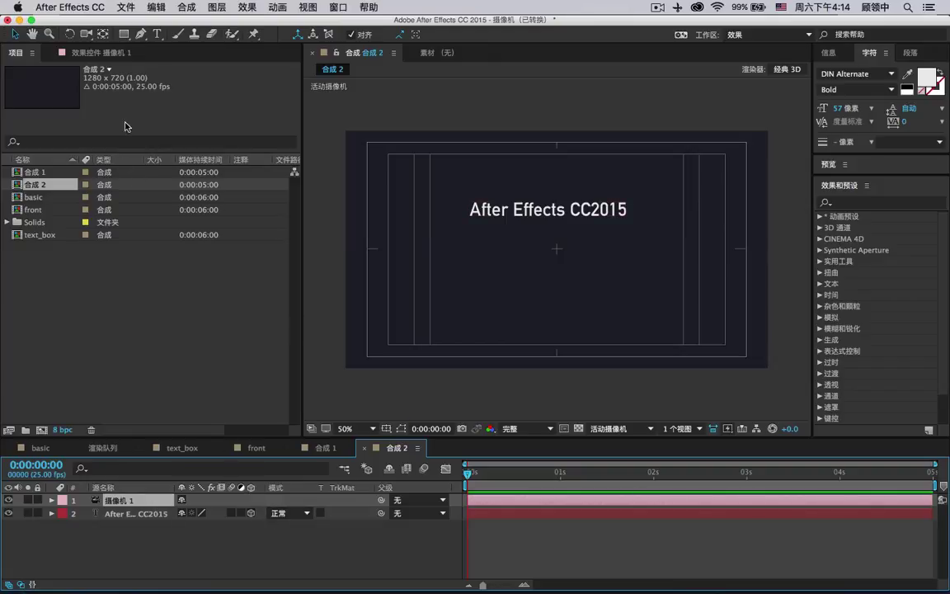
drag(80, 34, 157, 39)
drag(547, 248, 543, 272)
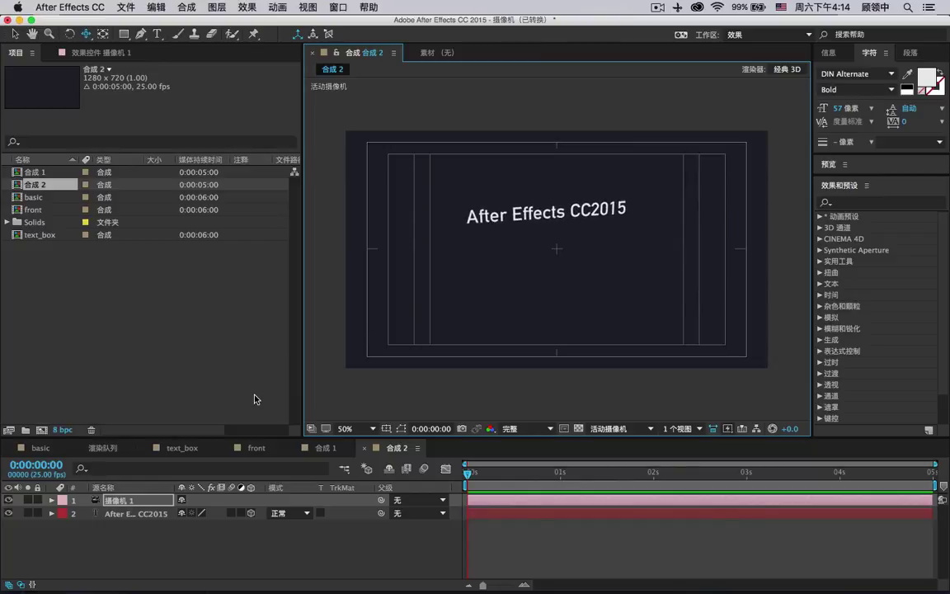
Undo the last camera orbit and duplicate the "After Effects CC2015" text layer seven times
key(super+z)
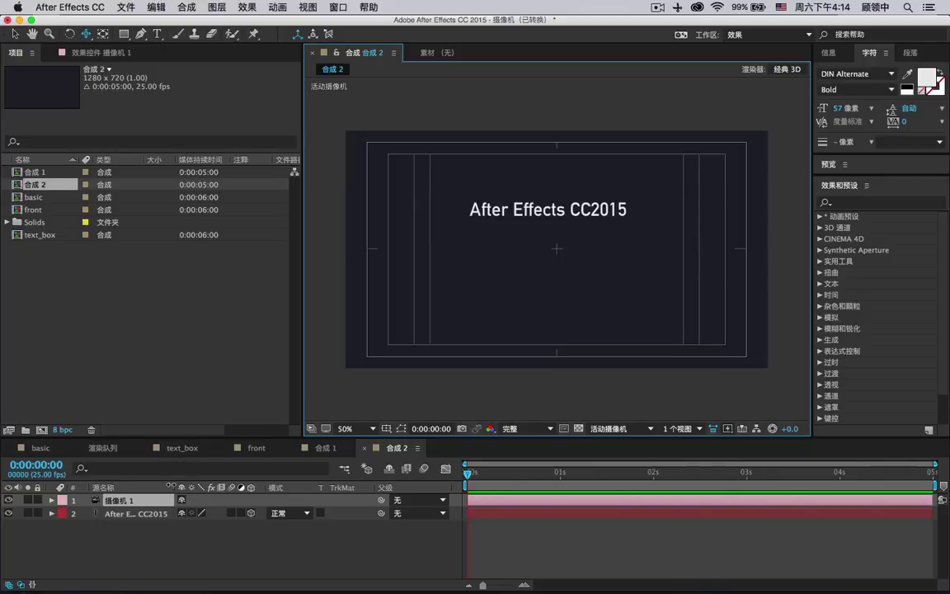
click(118, 502)
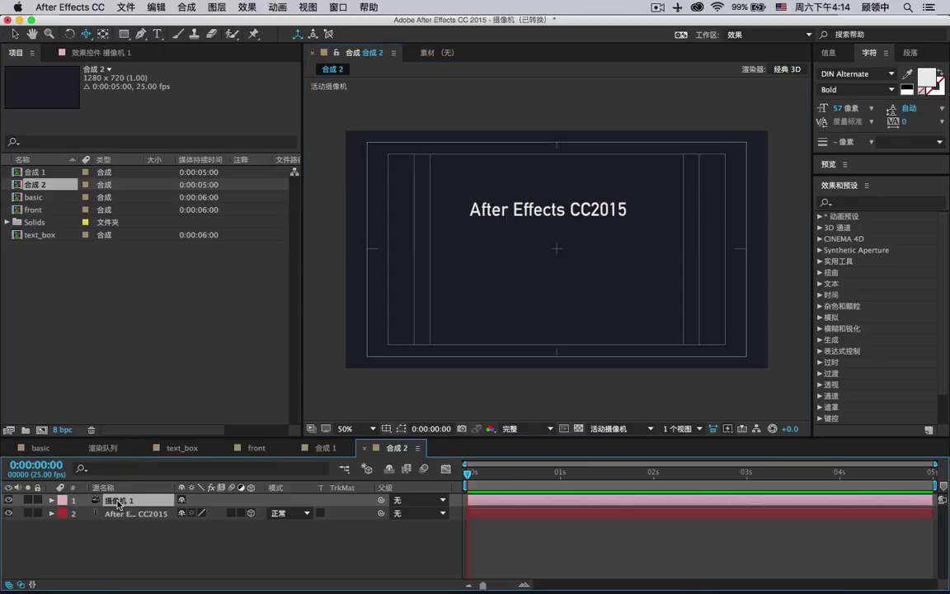
click(127, 516)
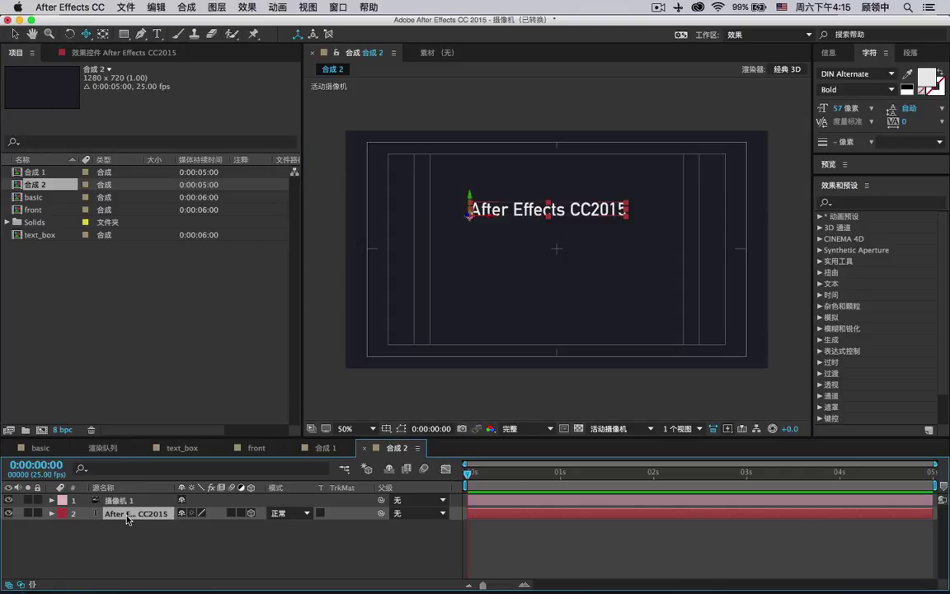
key(super+d)
key(super+d)
key(super+d)
key(super+d)
key(super+d)
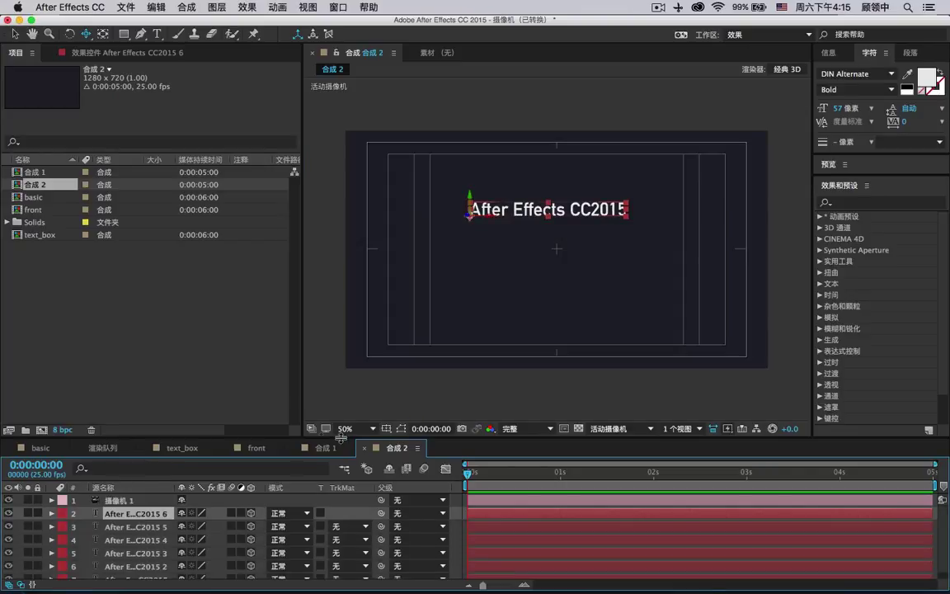
drag(344, 437, 345, 361)
key(super+d)
key(super+d)
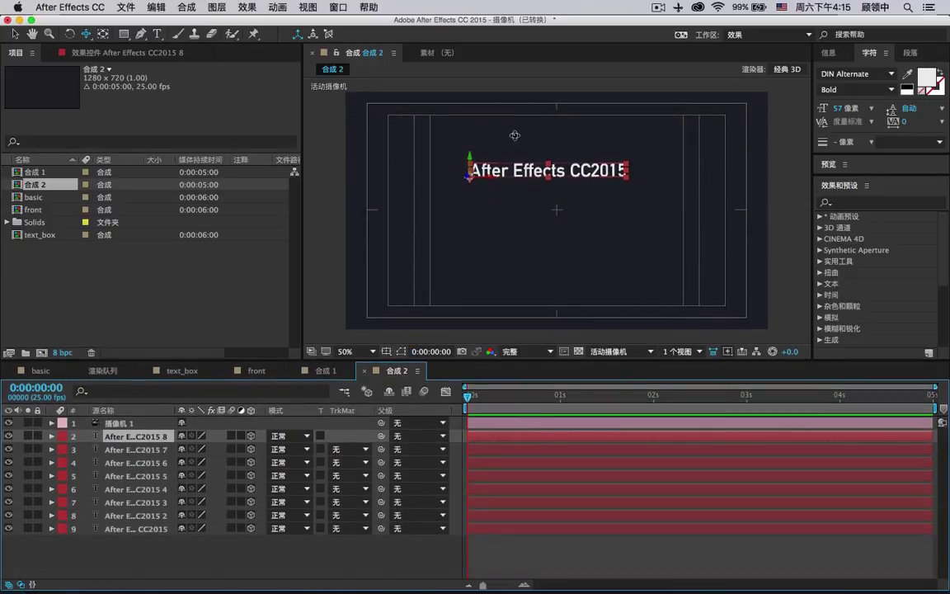
Move the original "After Effects CC2015" text layer straight down along its Y axis to below the frame
click(14, 34)
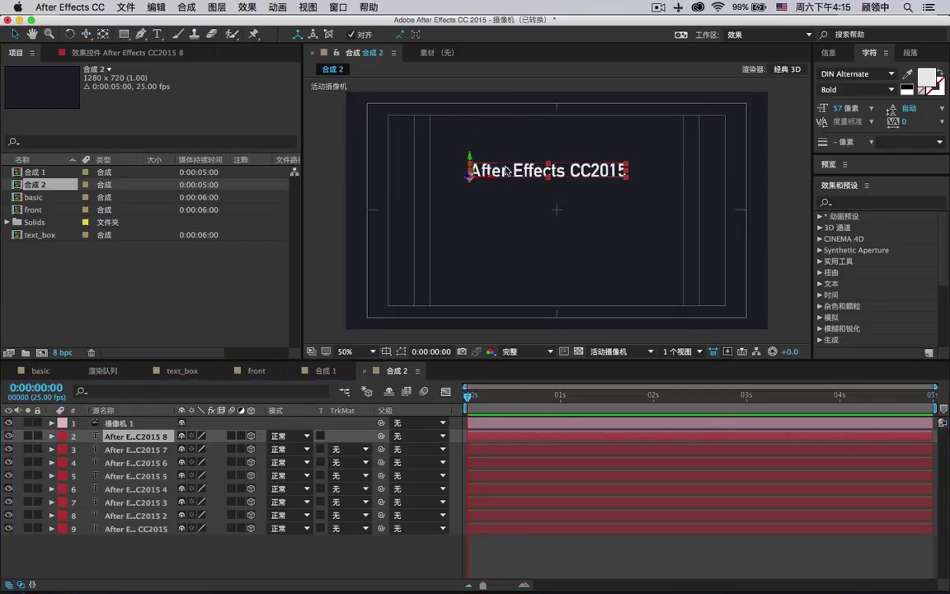
click(140, 527)
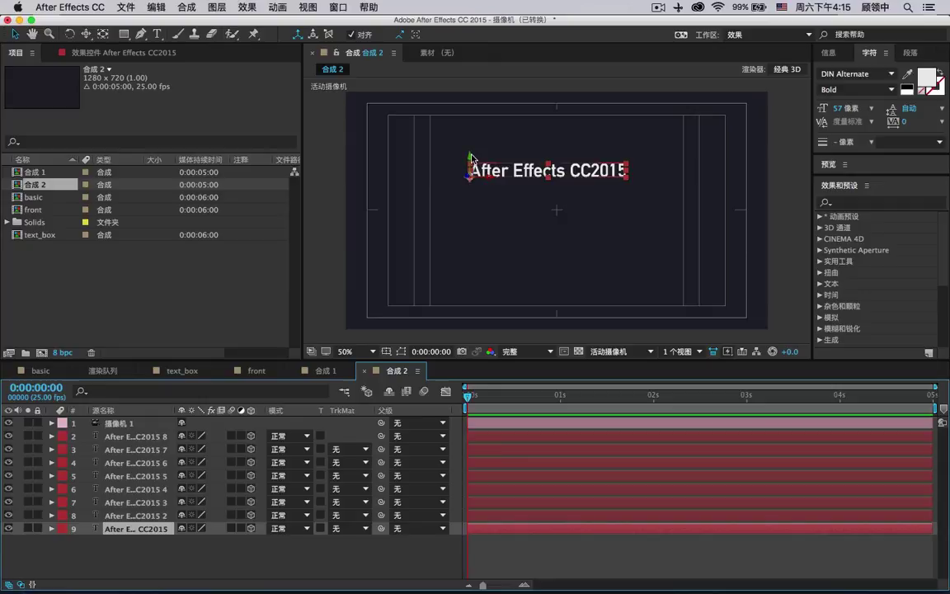
click(479, 190)
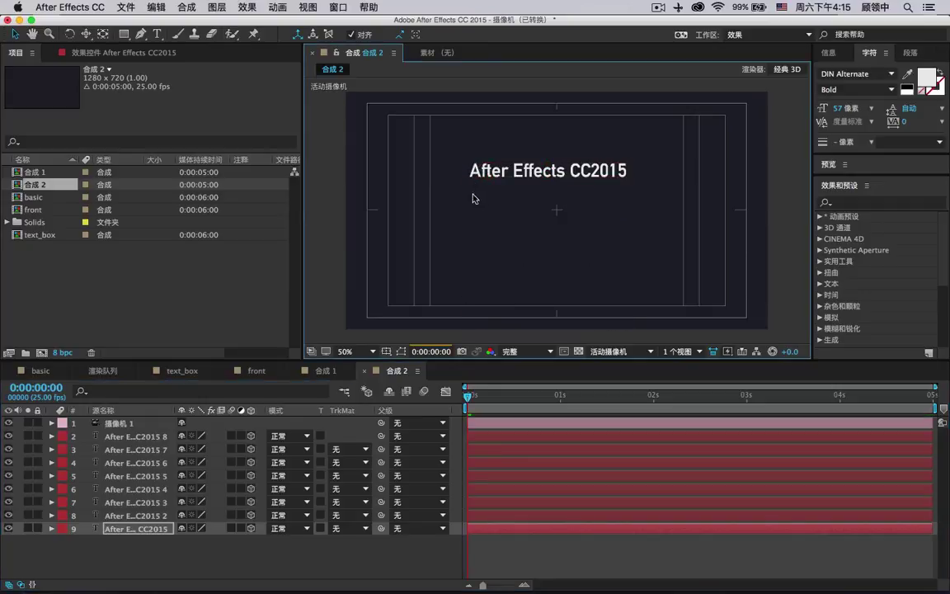
key(h)
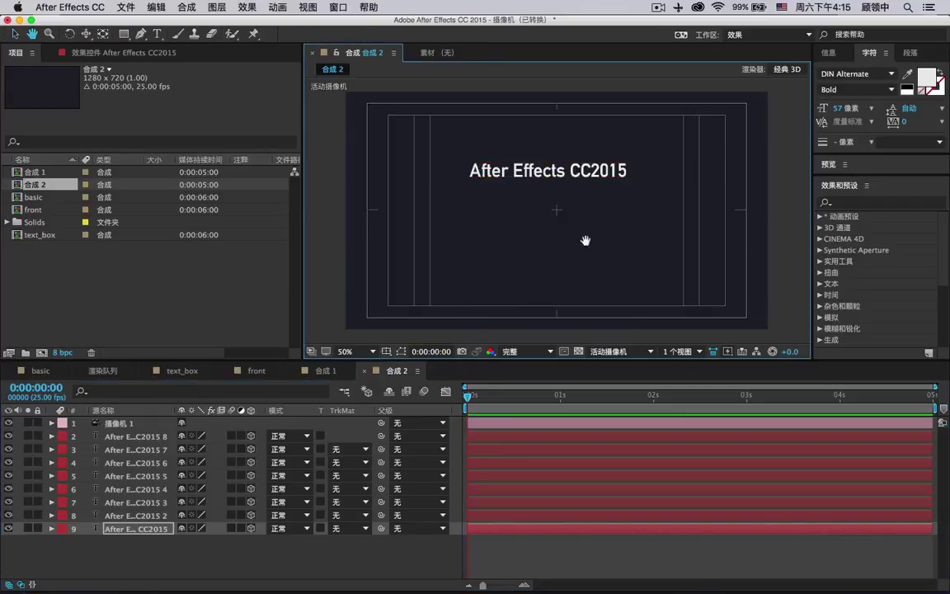
drag(587, 293, 575, 136)
drag(528, 246, 544, 85)
key(v)
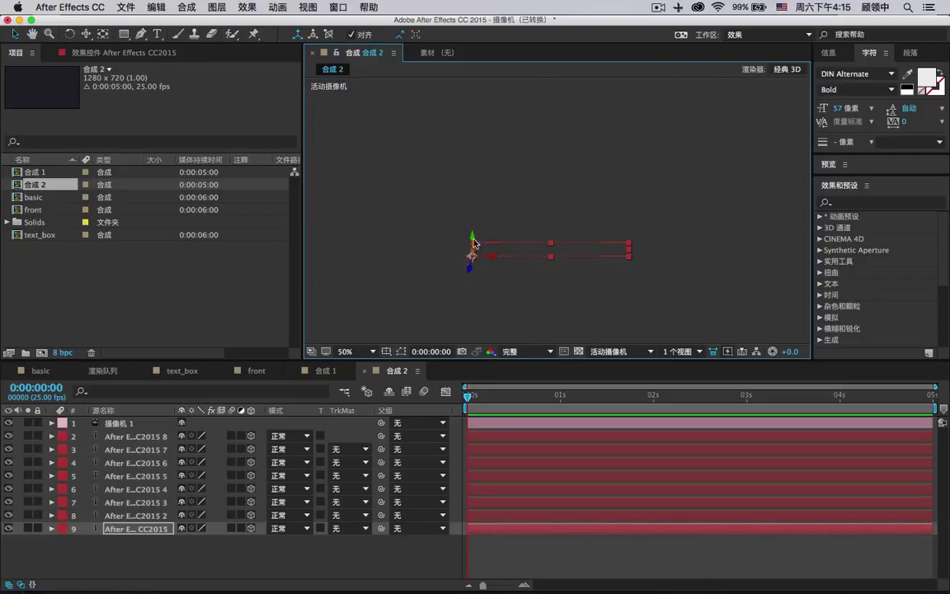
drag(472, 239, 481, 93)
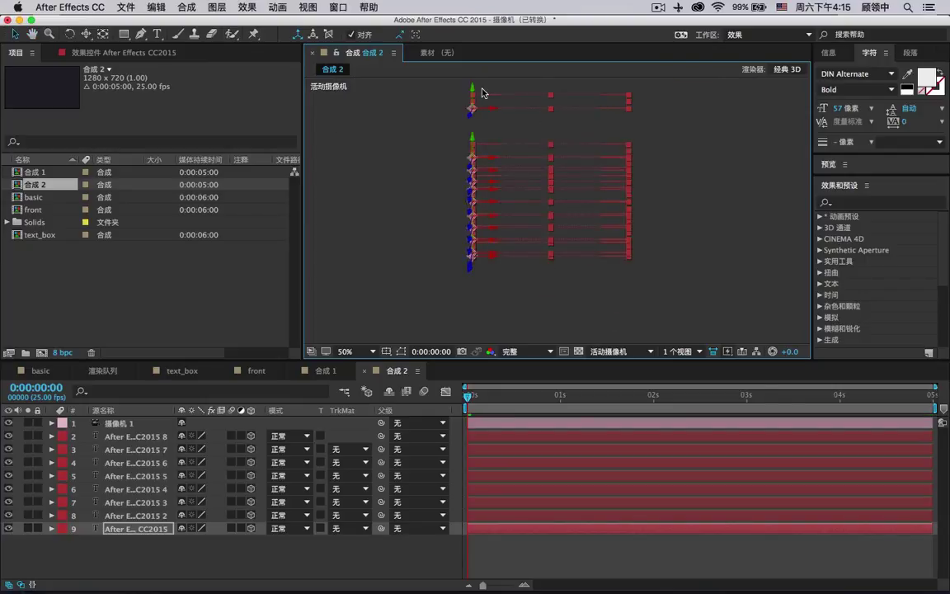
Select all eight text layers and open the Align panel
scroll(501, 128, up, 6)
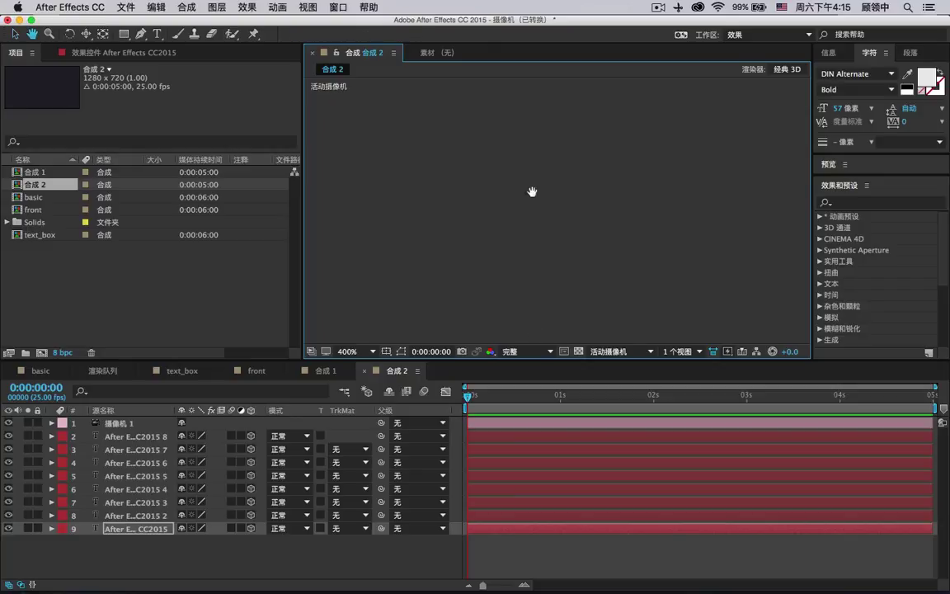
click(367, 351)
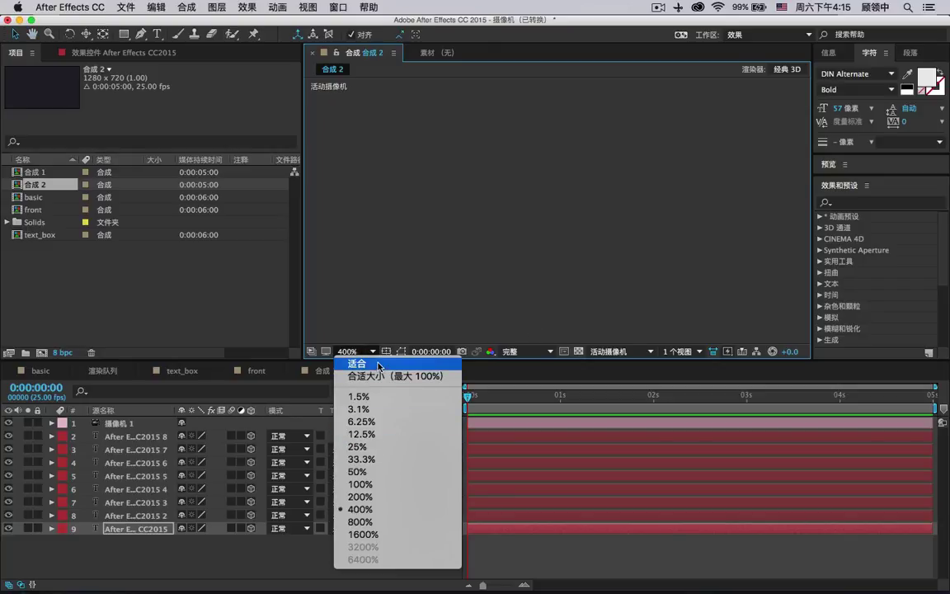
click(341, 328)
key(h)
drag(557, 224, 533, 110)
drag(525, 238, 541, 260)
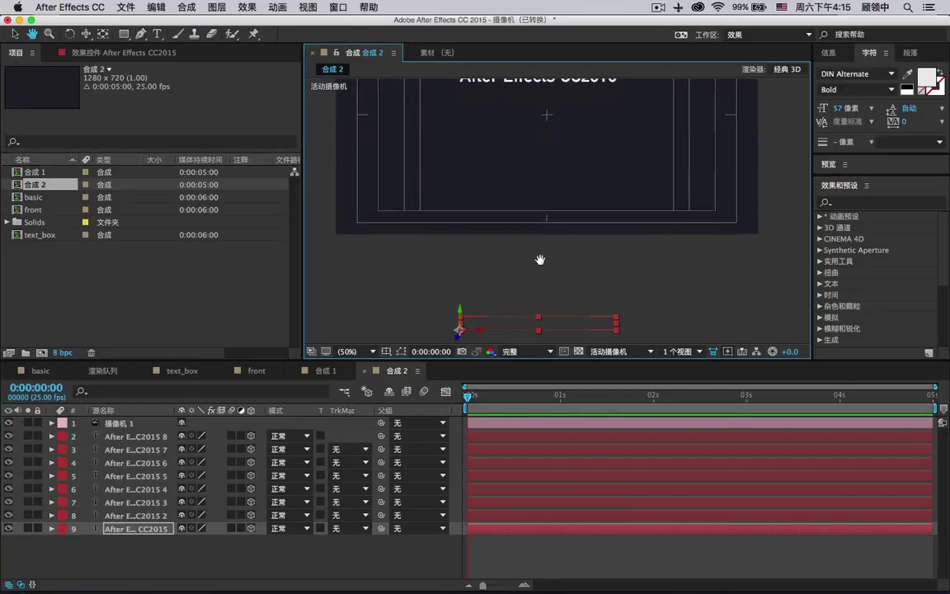
key(v)
shift+click(135, 438)
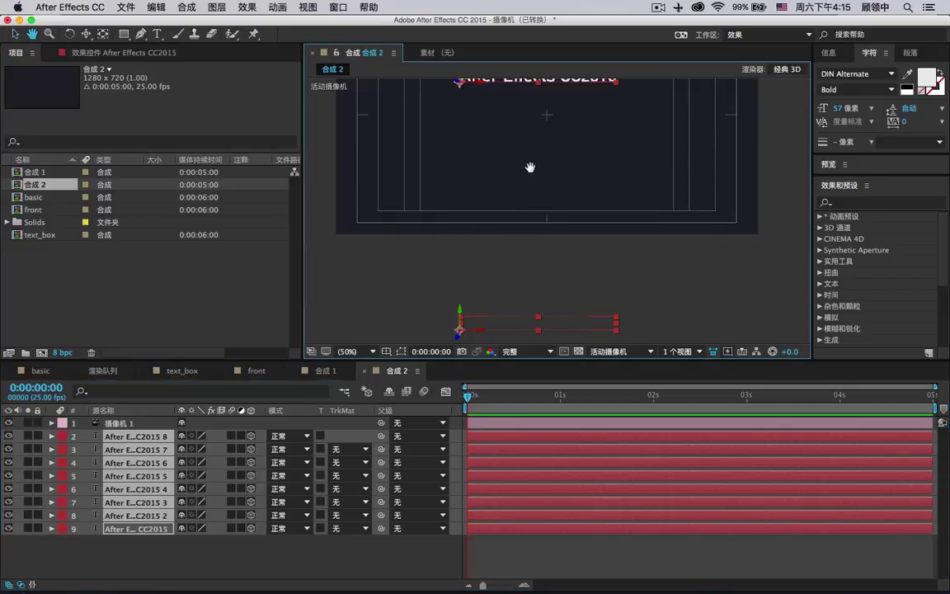
scroll(530, 202, up, 3)
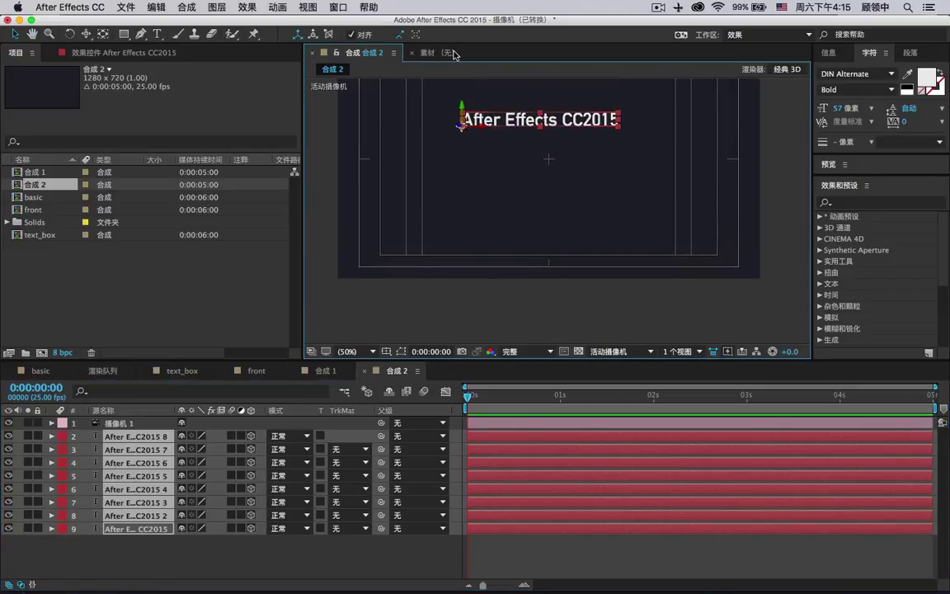
click(337, 7)
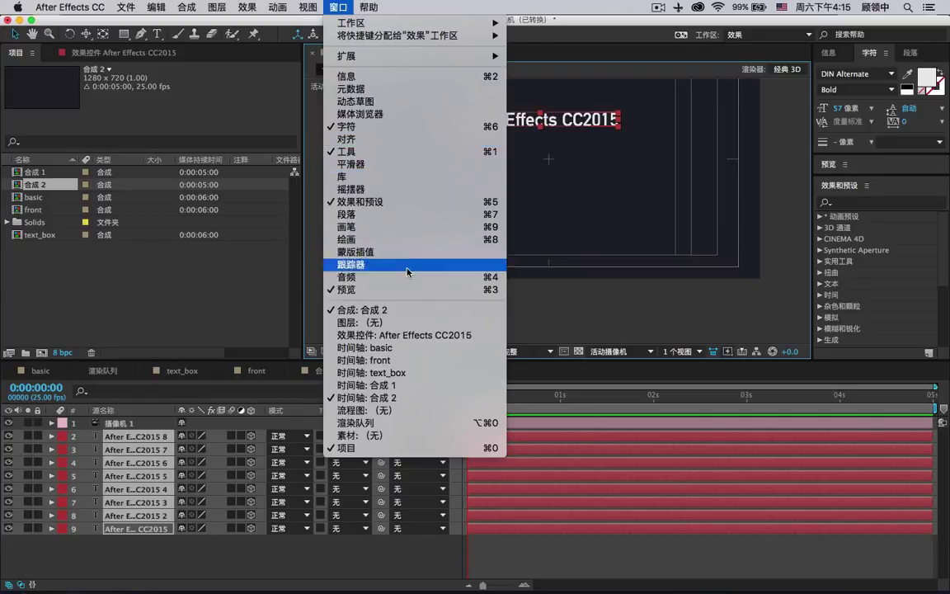
click(422, 140)
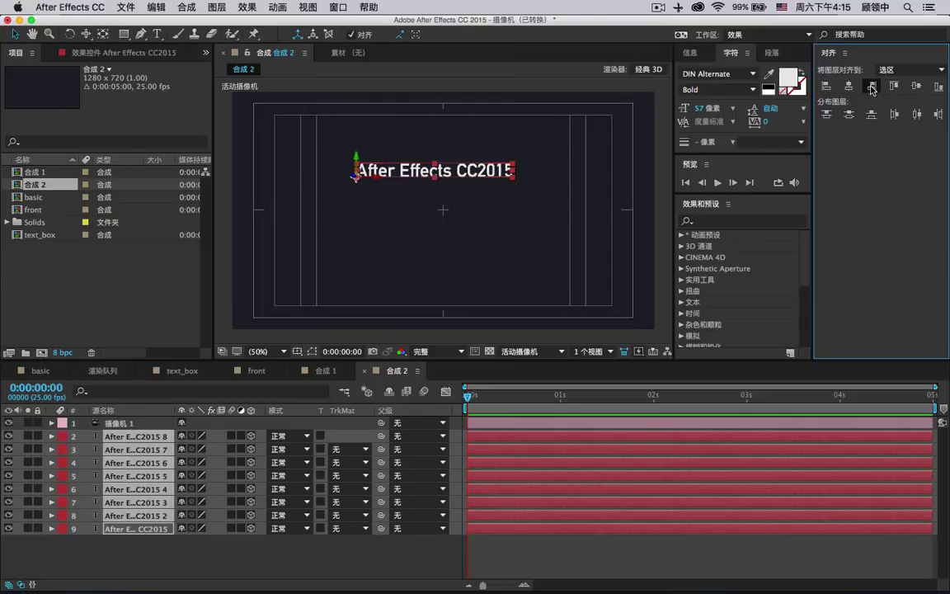
Turn off 3D for the eight text layers and distribute them evenly by their vertical centers
click(831, 118)
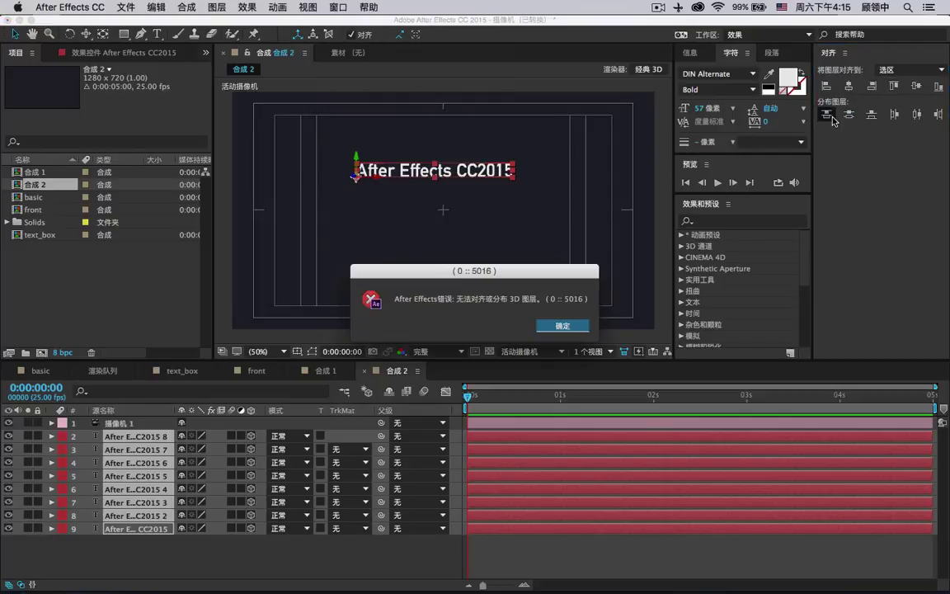
click(553, 328)
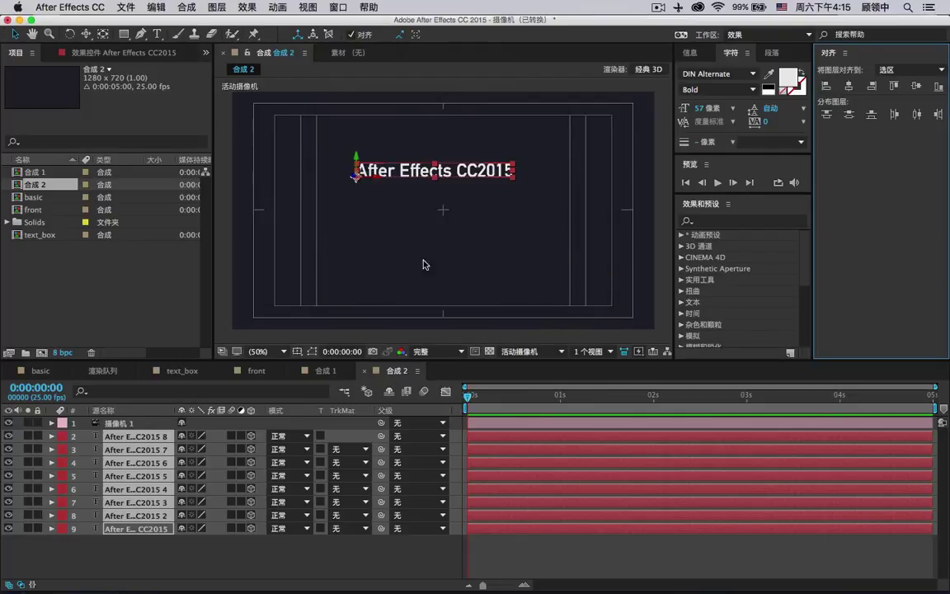
drag(251, 436, 251, 536)
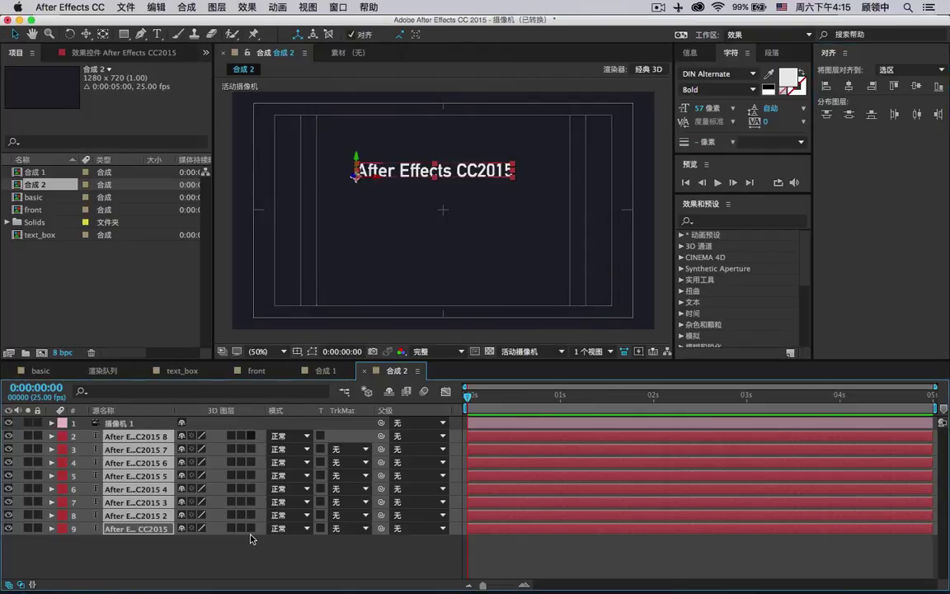
click(849, 114)
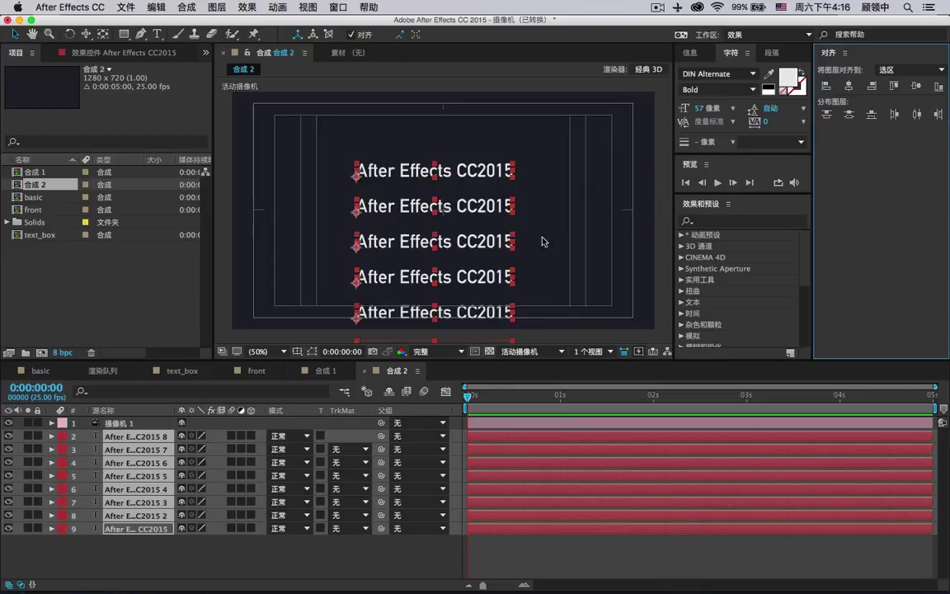
Move the three text layers lying below the frame up so they overlap the lower lines inside it
drag(542, 241, 552, 111)
click(572, 213)
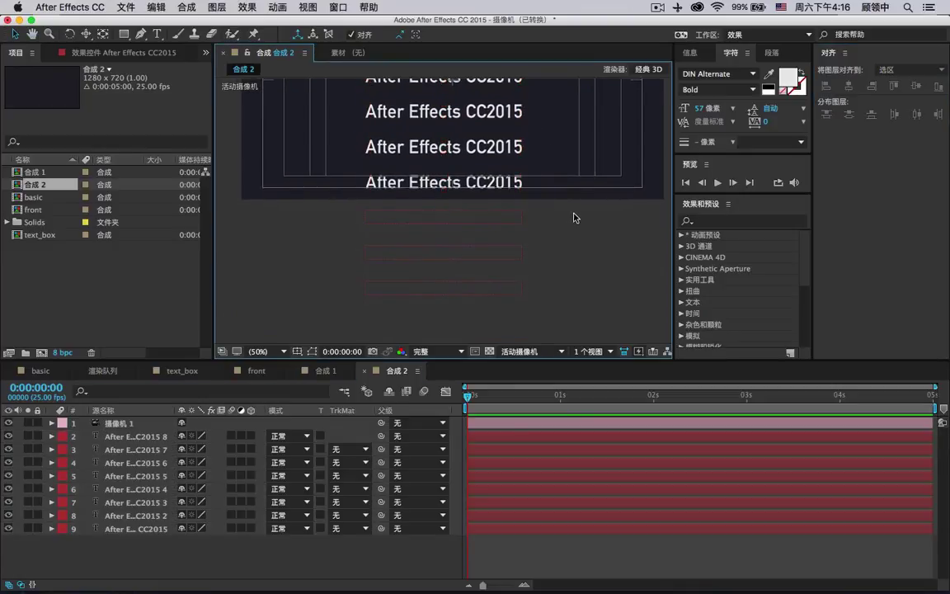
drag(572, 213, 388, 311)
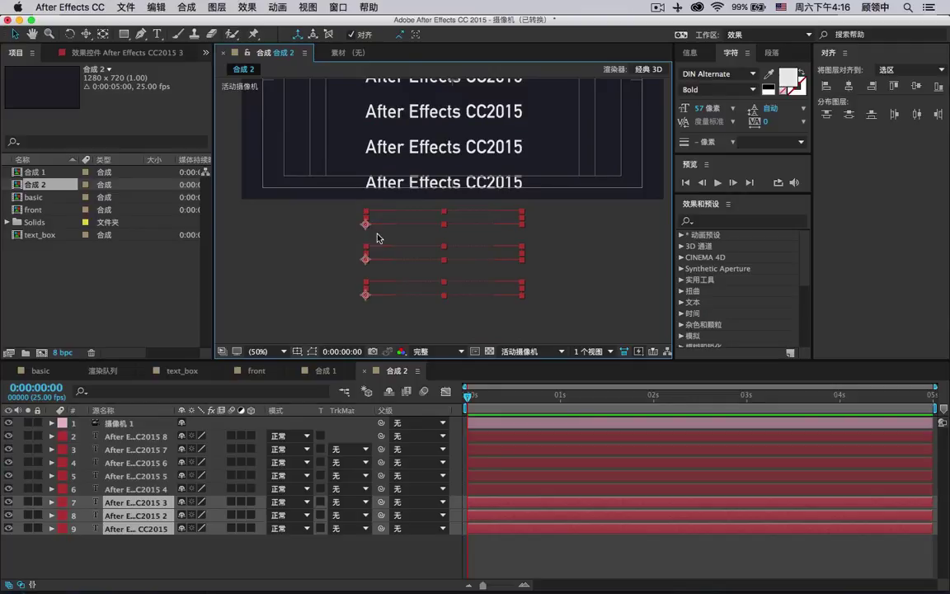
drag(398, 216, 424, 129)
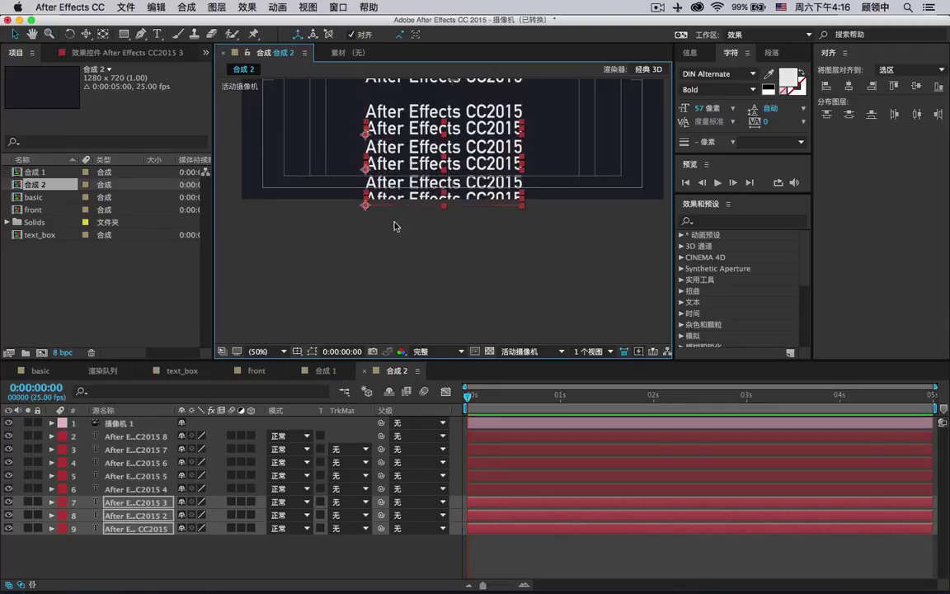
Select all eight text layers and distribute them evenly by their vertical centers
click(136, 436)
shift+click(147, 528)
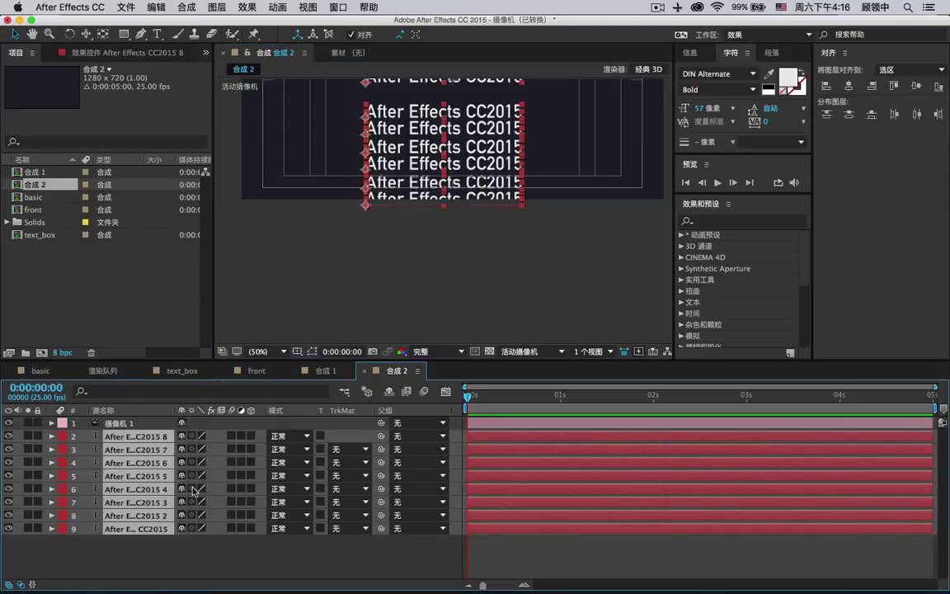
key(h)
drag(532, 237, 527, 335)
key(v)
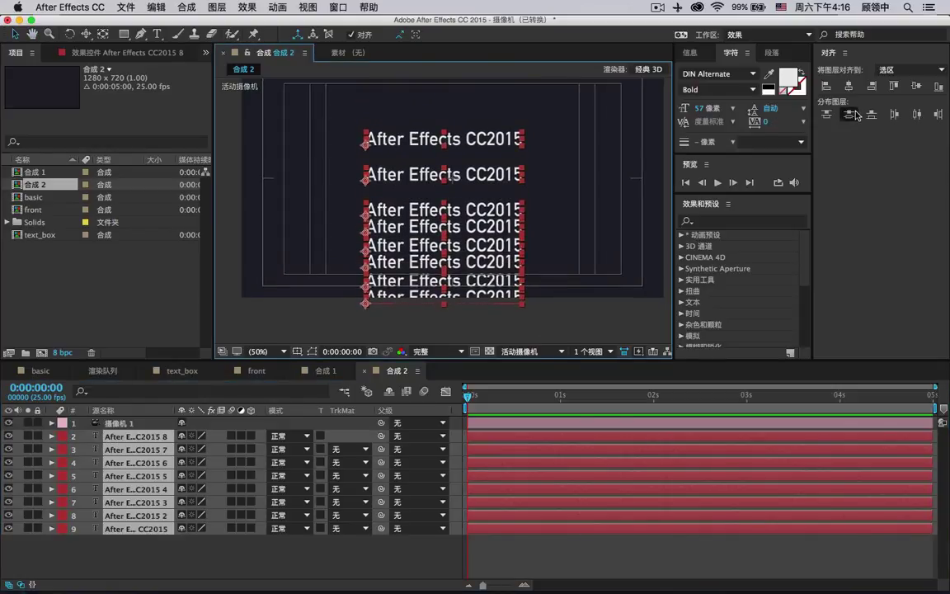
click(851, 114)
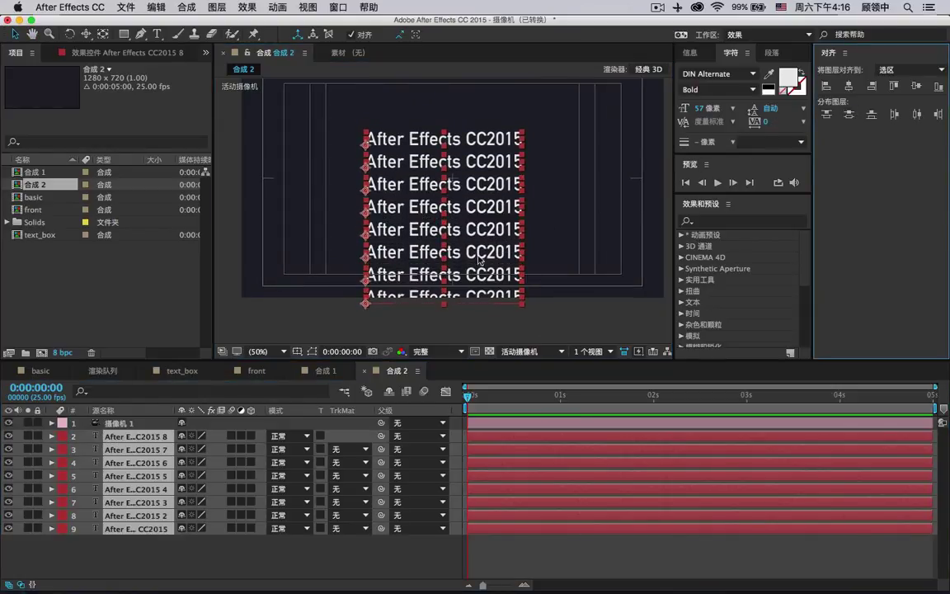
Raise the three lowest text lines fully into the frame and redistribute all eight layers by vertical center
click(524, 318)
drag(520, 274, 487, 216)
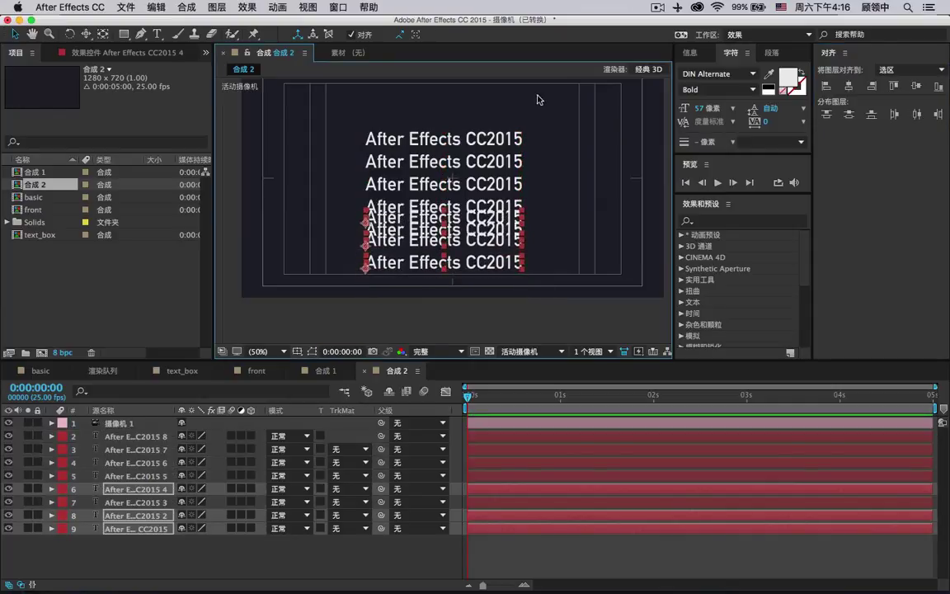
drag(547, 101, 304, 297)
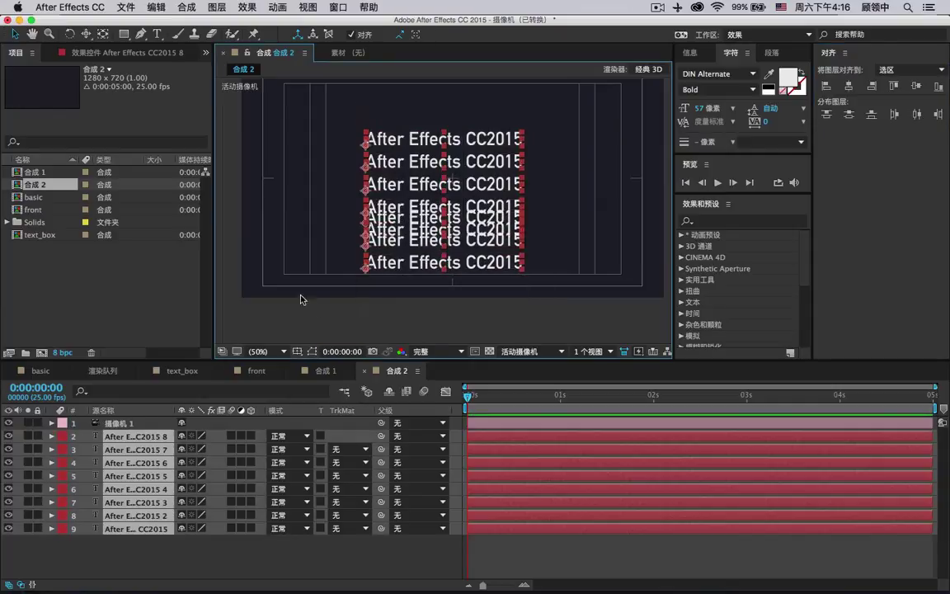
click(848, 114)
Move the block of eight text lines to the center of the frame and turn 3D back on for all of them
drag(508, 145, 514, 121)
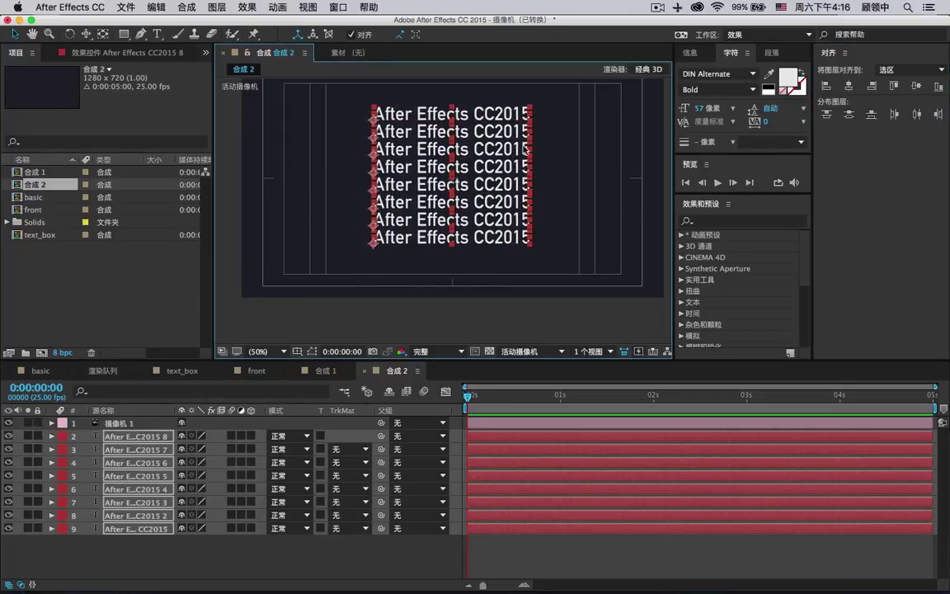
drag(463, 139, 478, 153)
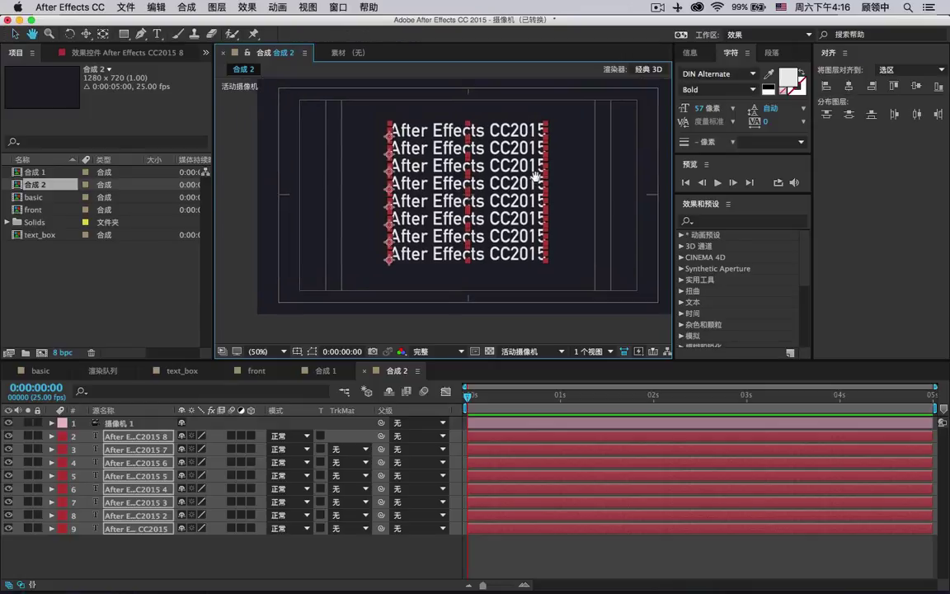
drag(250, 437, 251, 529)
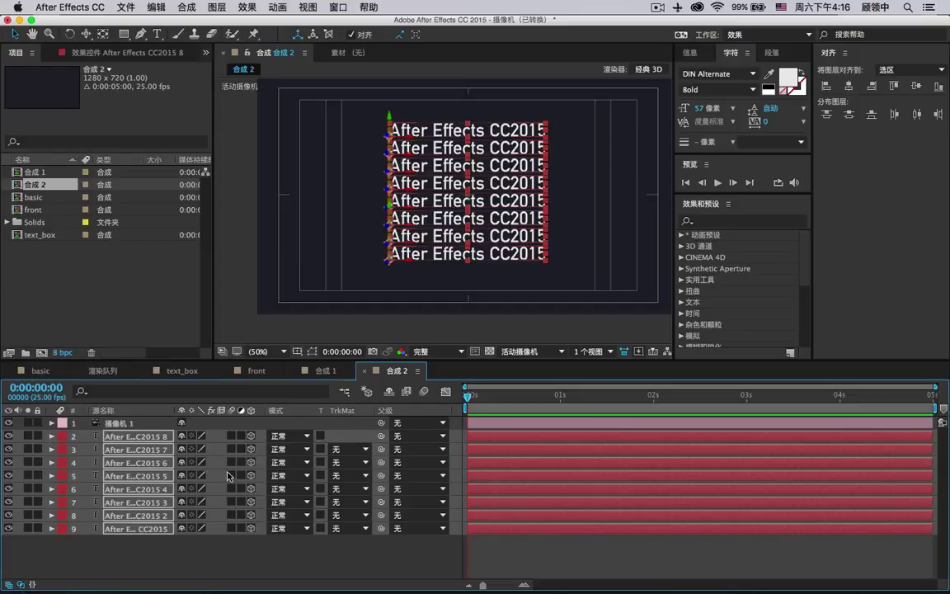
click(171, 559)
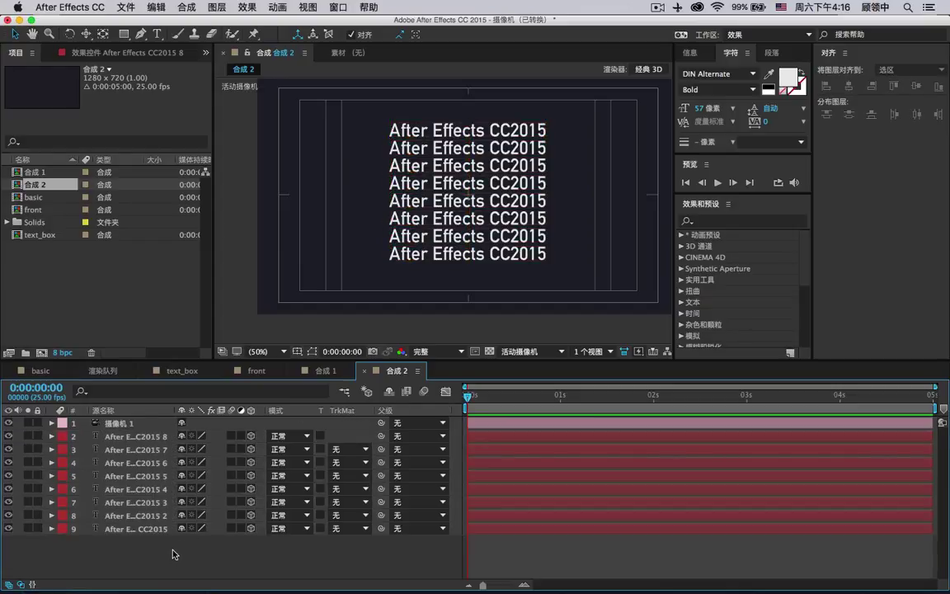
Rename the composition 合成 2 as "front"
click(43, 192)
key(Return)
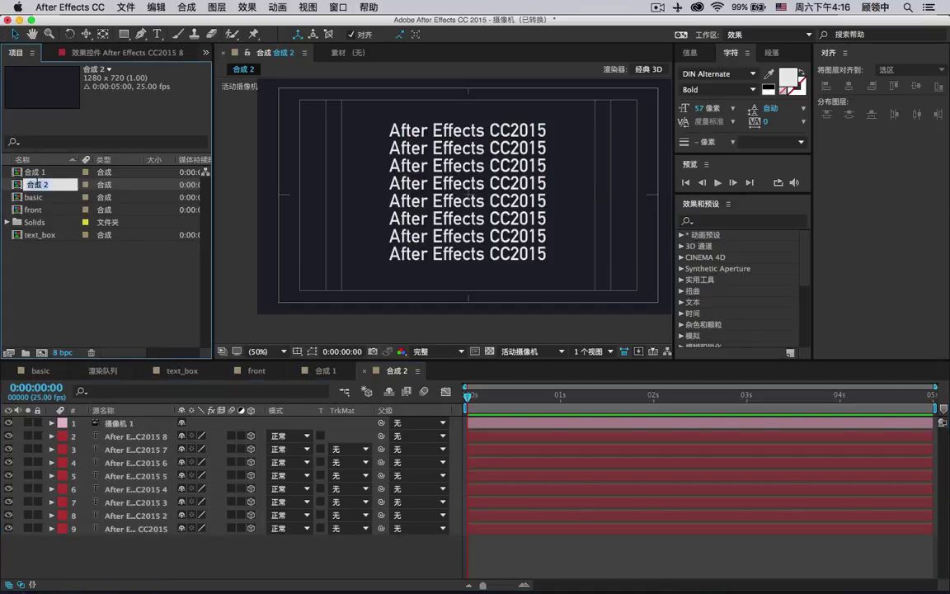
text(front)
key(Return)
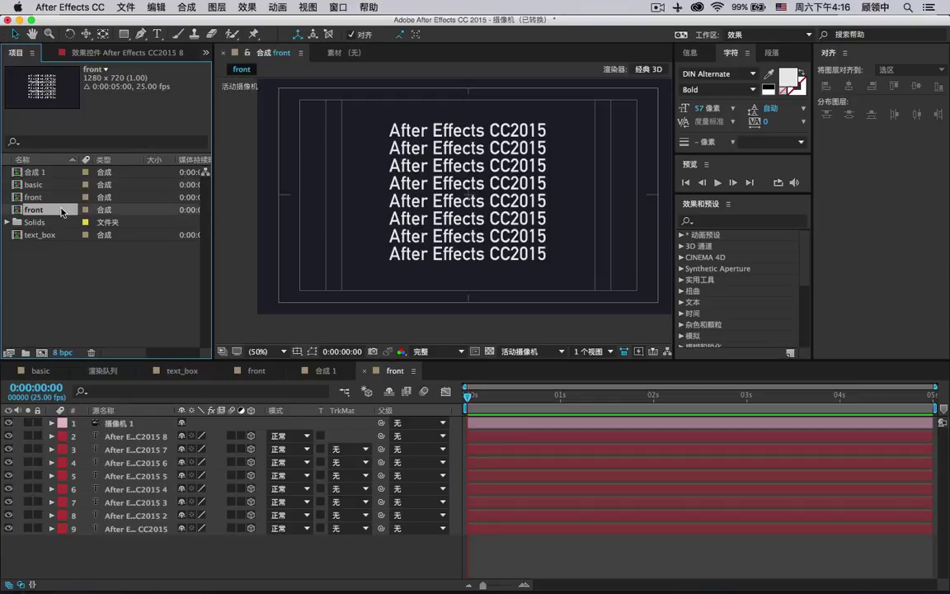
Duplicate the new front composition and name the copy "right"
key(super+d)
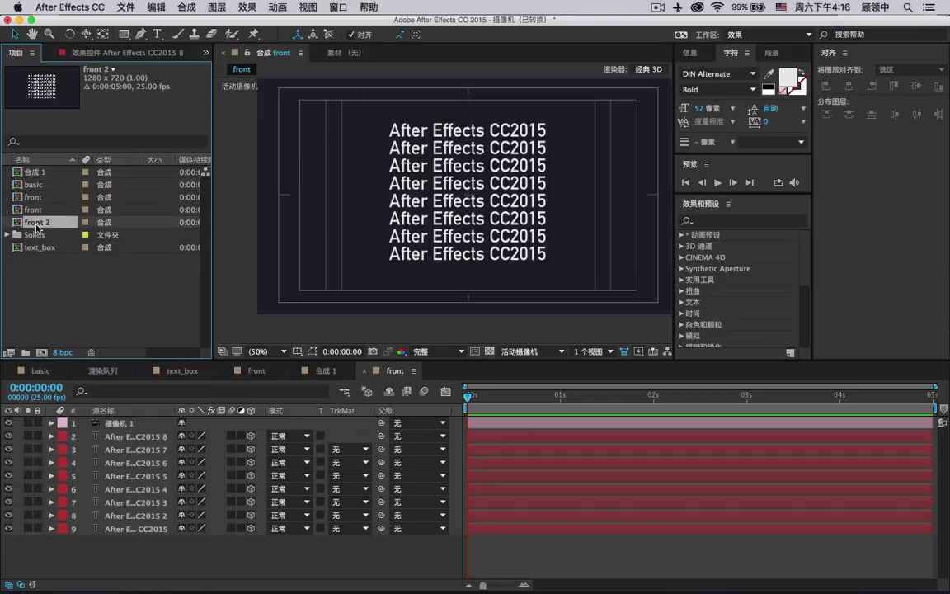
key(Return)
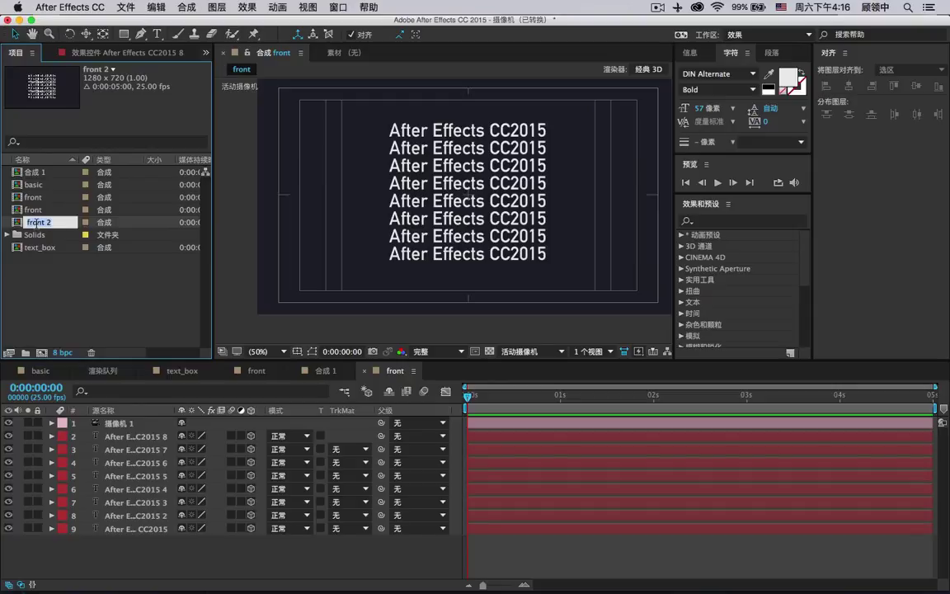
text(right)
key(Return)
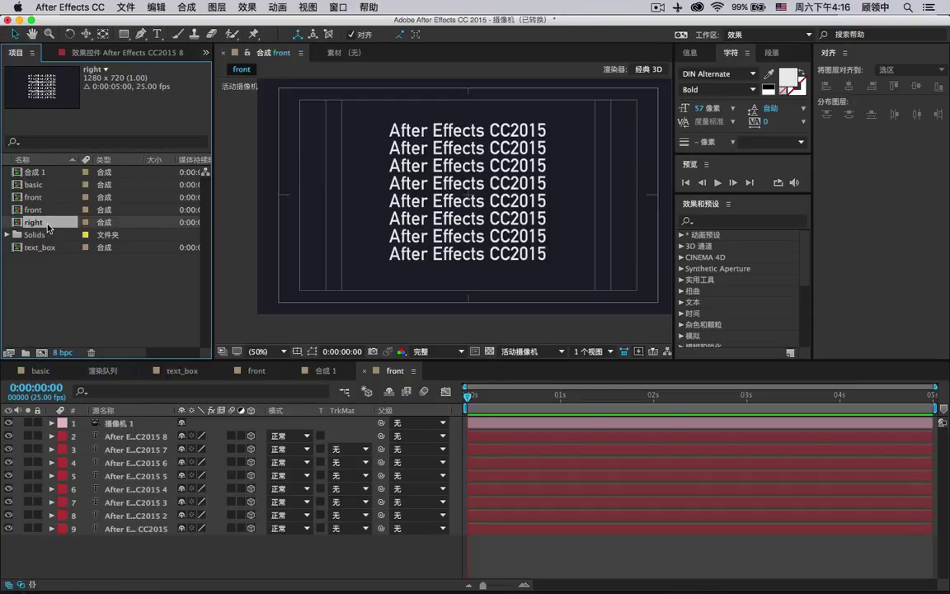
Duplicate the right composition and name the copy "left"
key(super+d)
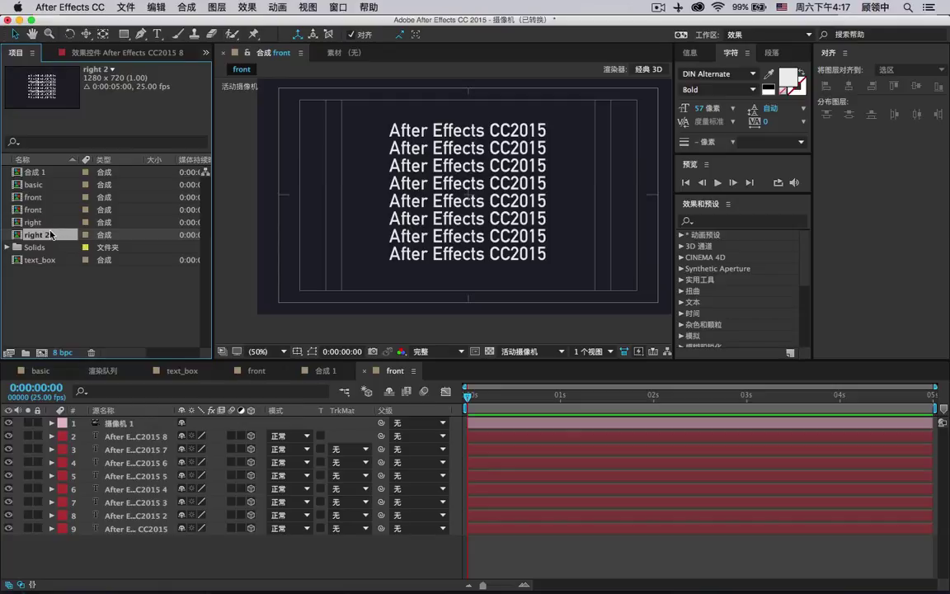
key(Return)
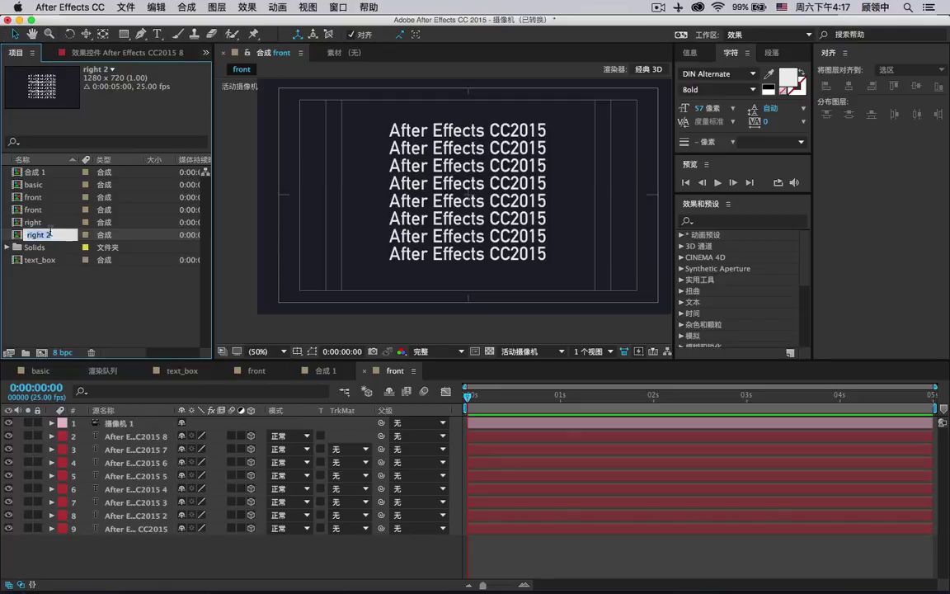
text(left)
key(Return)
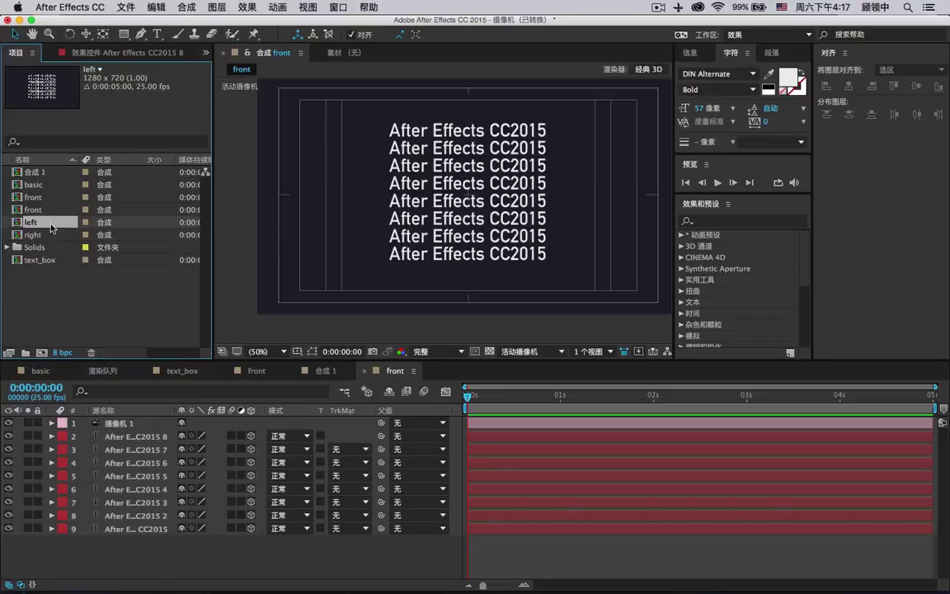
Duplicate the left composition and name the copy "back"
key(super+d)
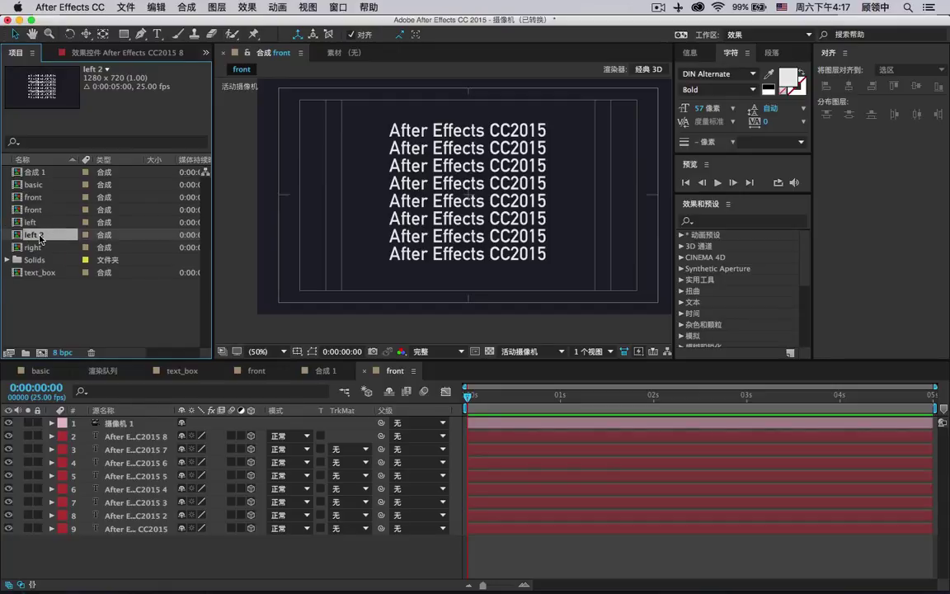
key(Return)
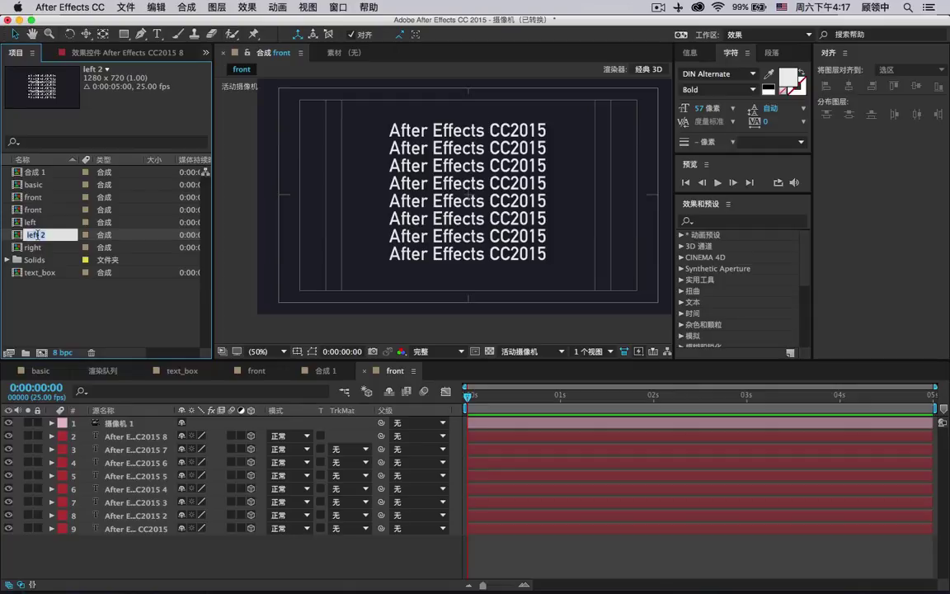
text(back)
key(Return)
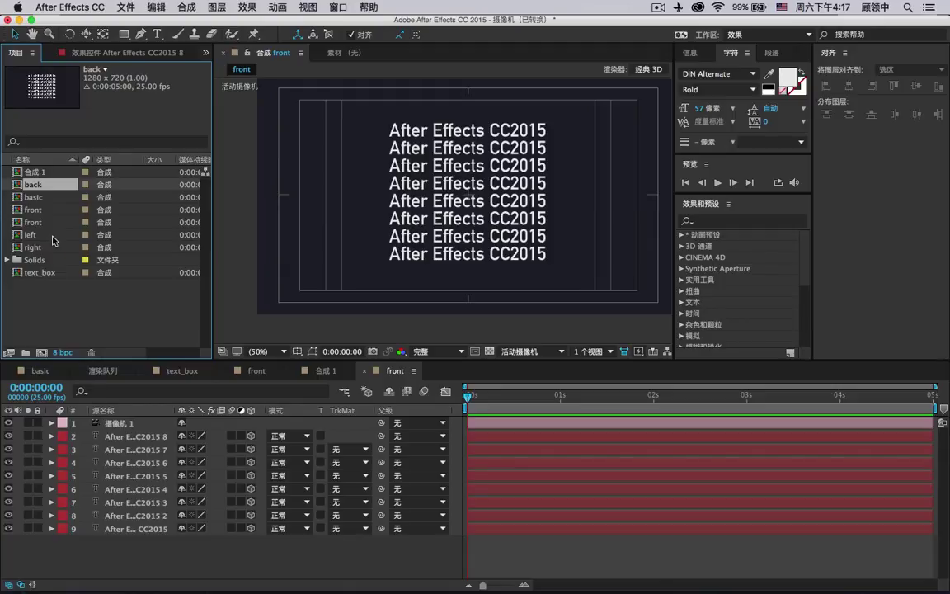
Create a new 1280 x 720, 25 fps, five-second composition named "four"
drag(360, 103, 604, 294)
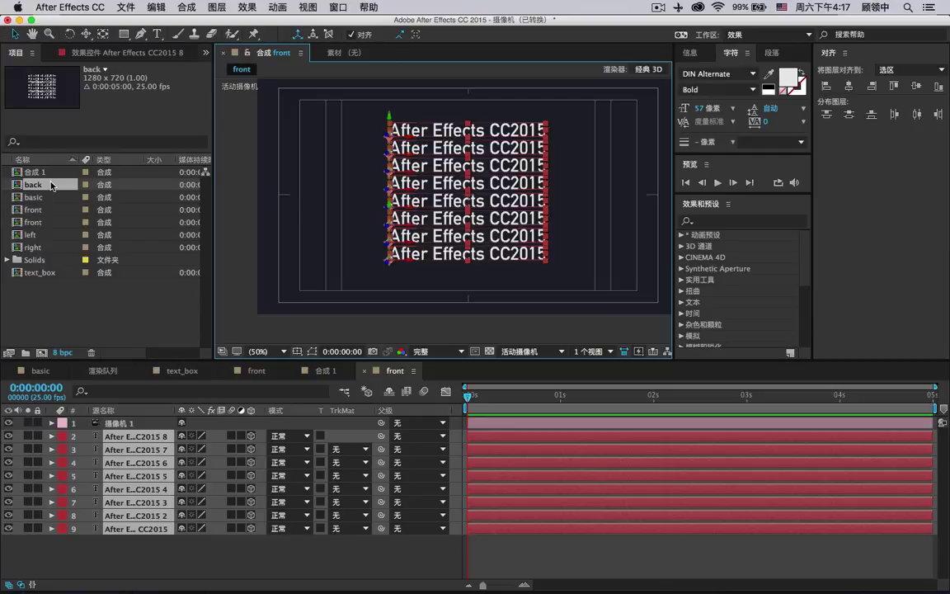
click(40, 352)
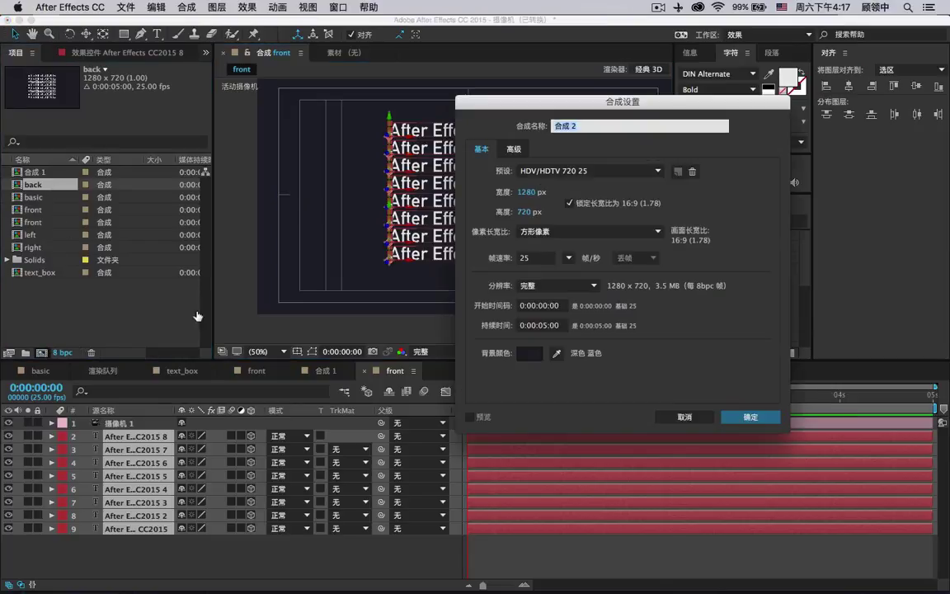
click(757, 416)
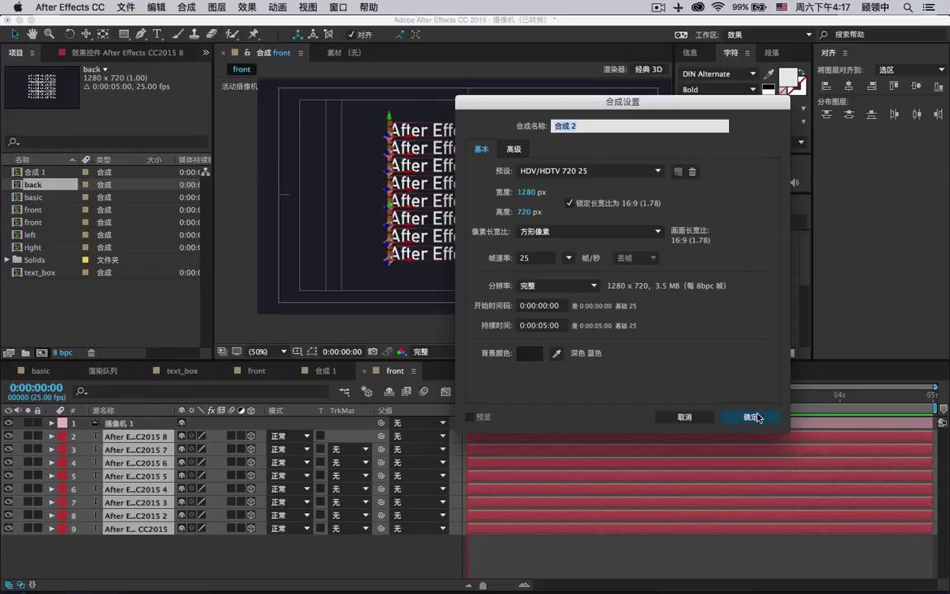
click(757, 416)
click(554, 125)
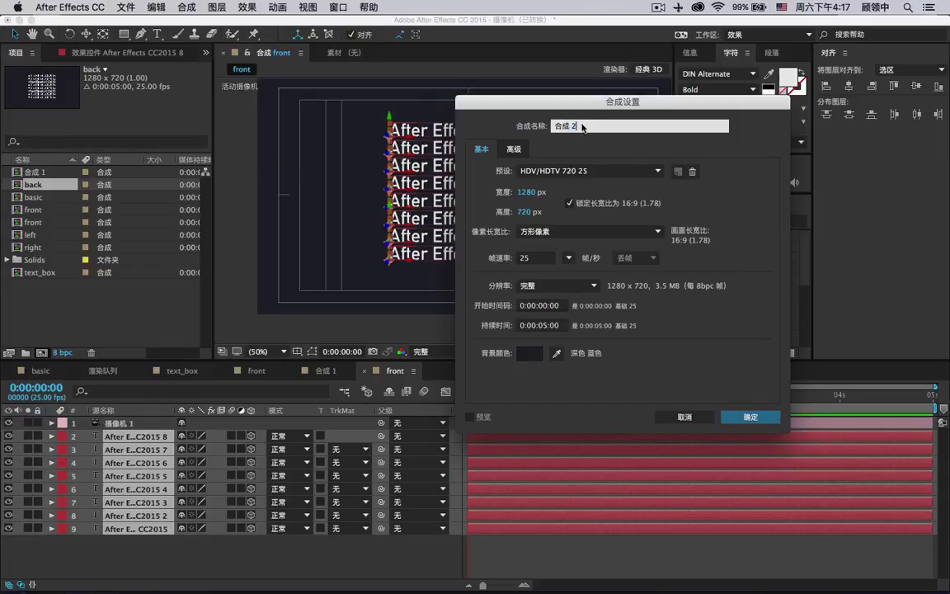
text(four)
key(Return)
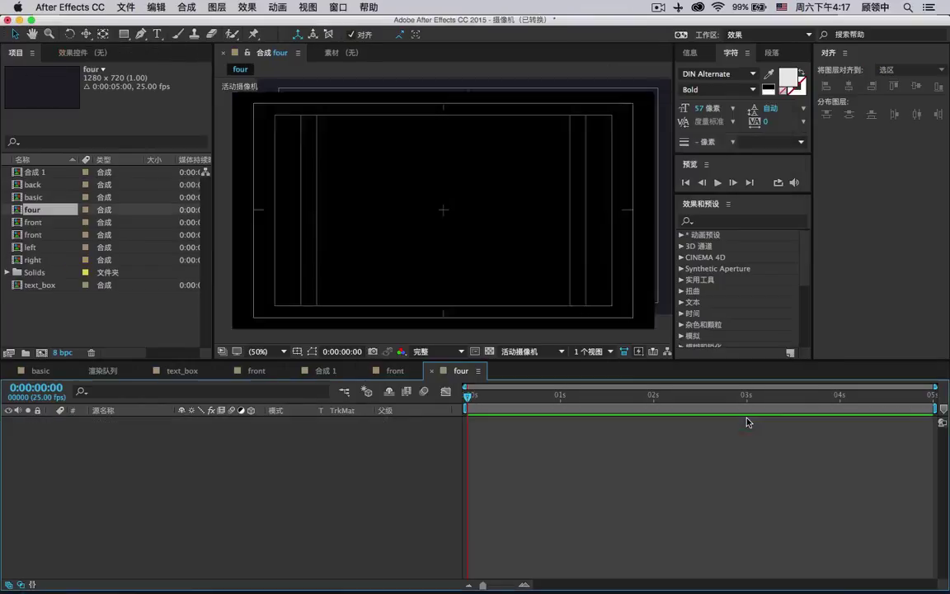
click(51, 222)
drag(51, 225, 161, 445)
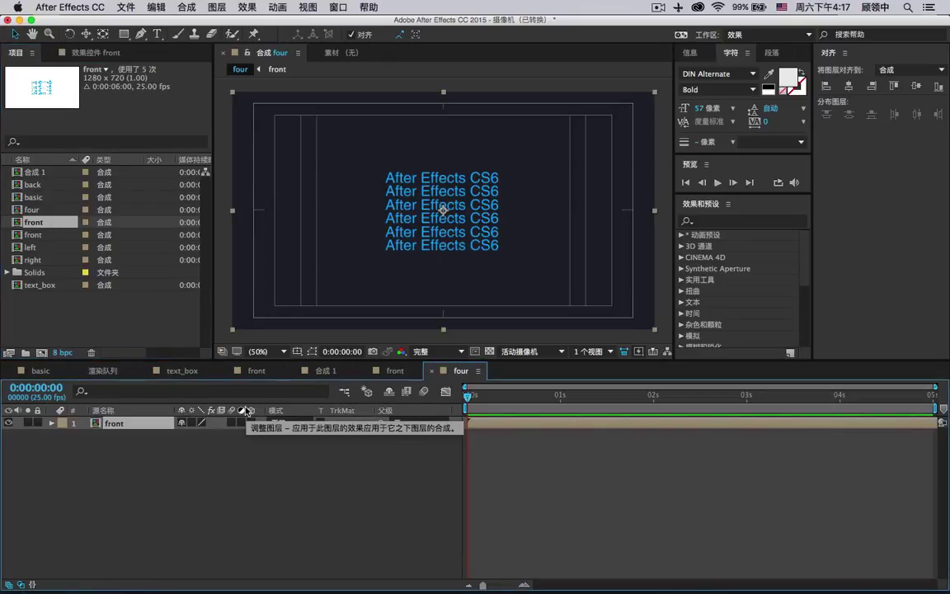
key(Delete)
Add the front composition with the "After Effects CC2015" lines to four, check its transparency and make it a 3D layer
click(40, 236)
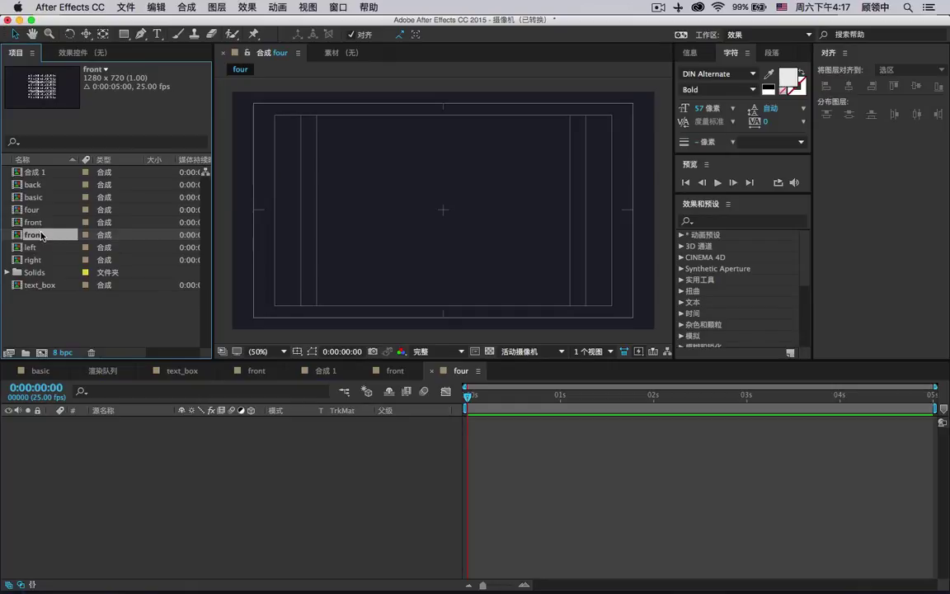
drag(42, 236, 107, 440)
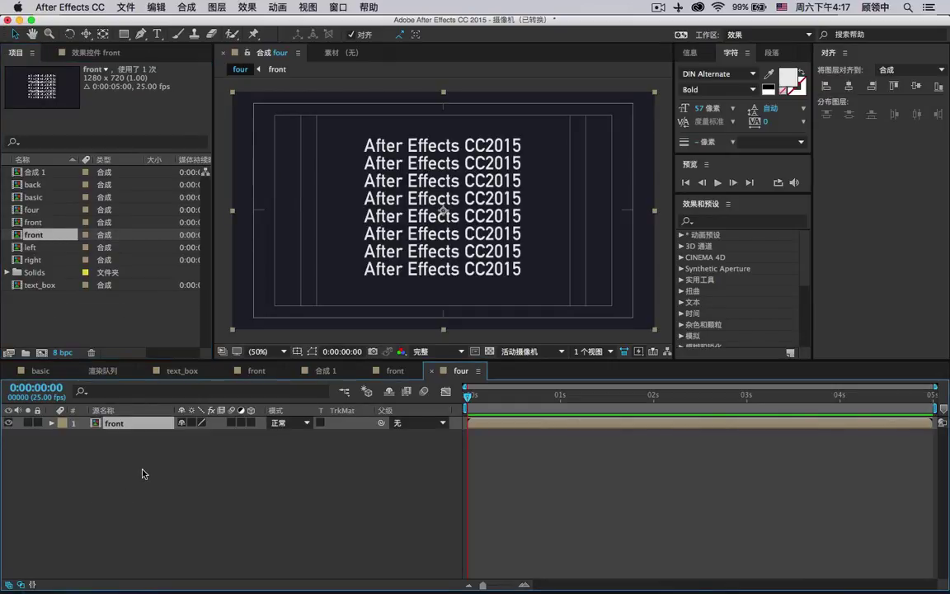
click(488, 351)
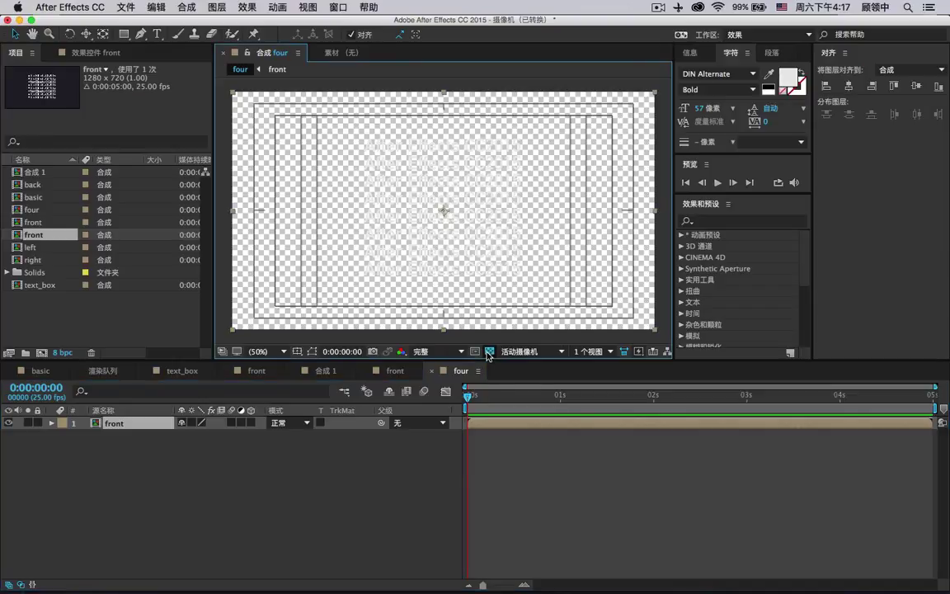
click(489, 351)
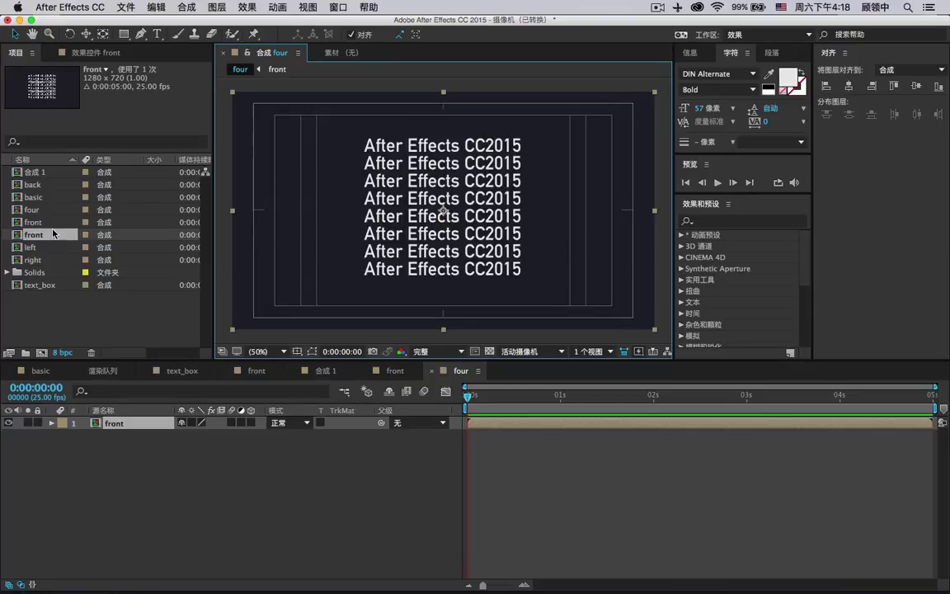
click(251, 422)
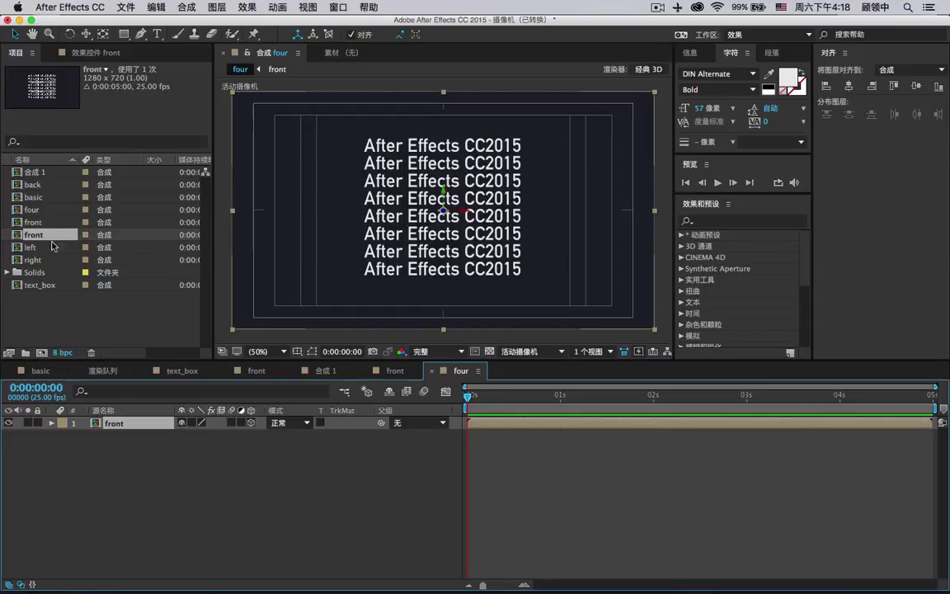
Add the right composition below the front layer in four and make it a 3D layer
click(29, 260)
drag(30, 261, 157, 437)
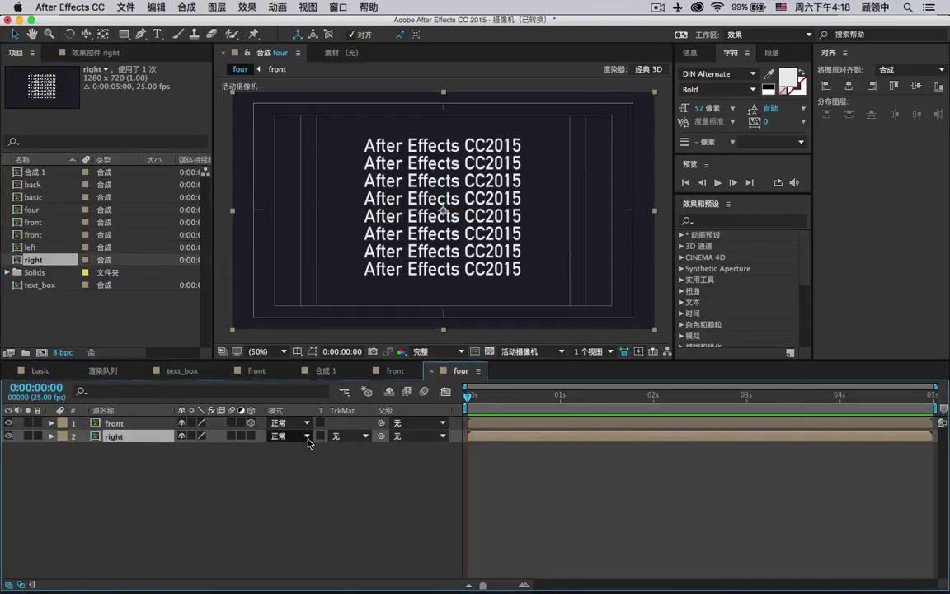
click(251, 436)
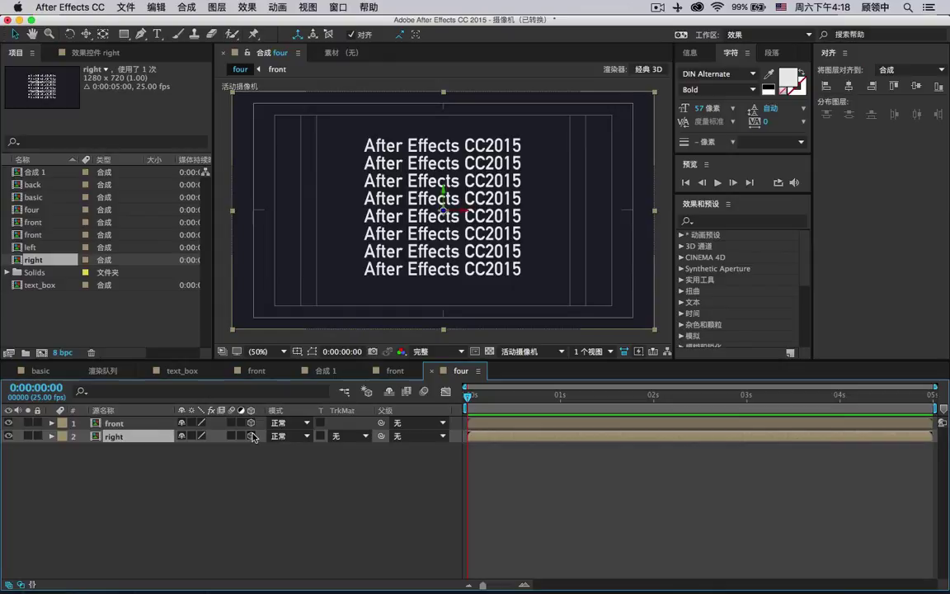
Add a two-node camera layer with the 50 mm preset to the four composition
right_click(169, 461)
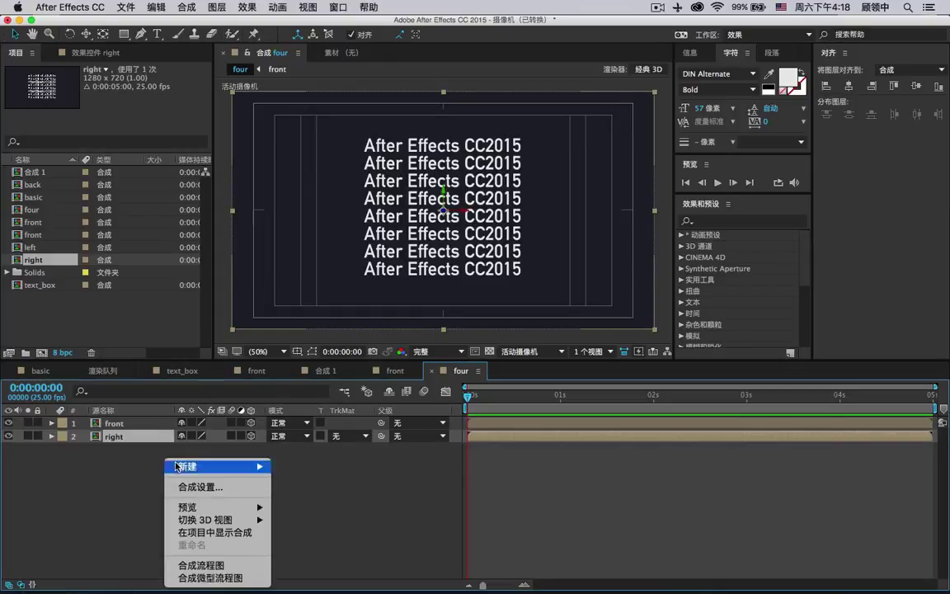
mouse_move(230, 474)
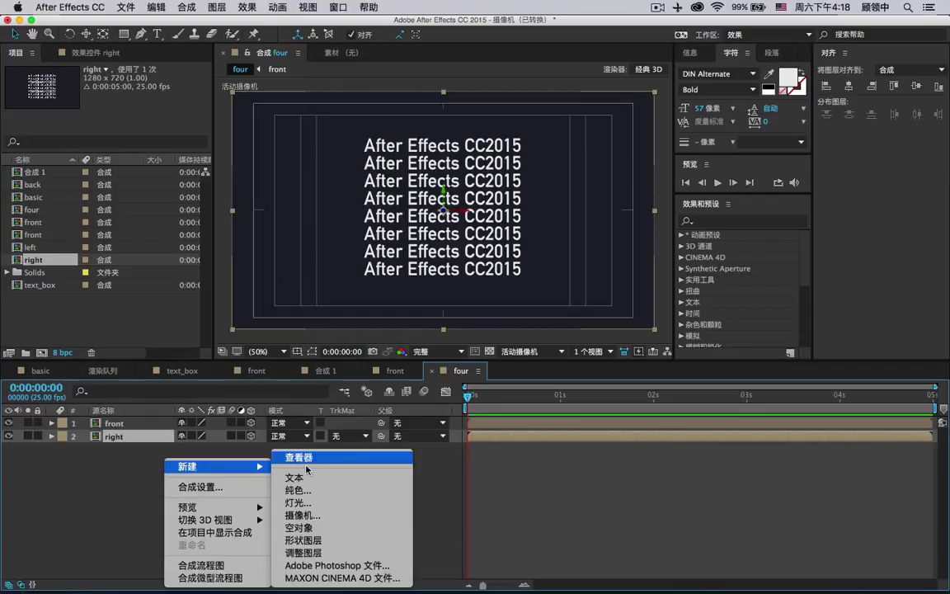
click(307, 515)
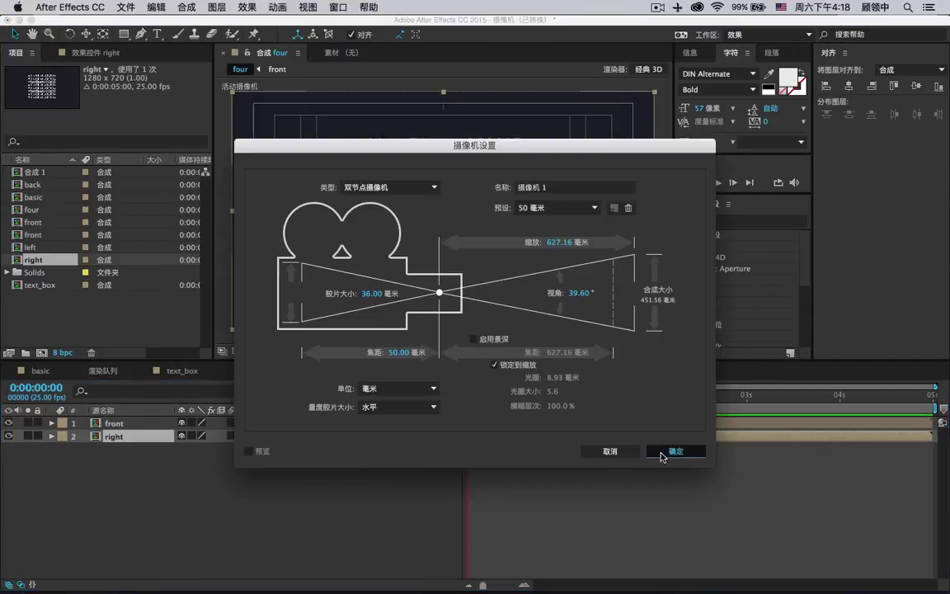
click(667, 451)
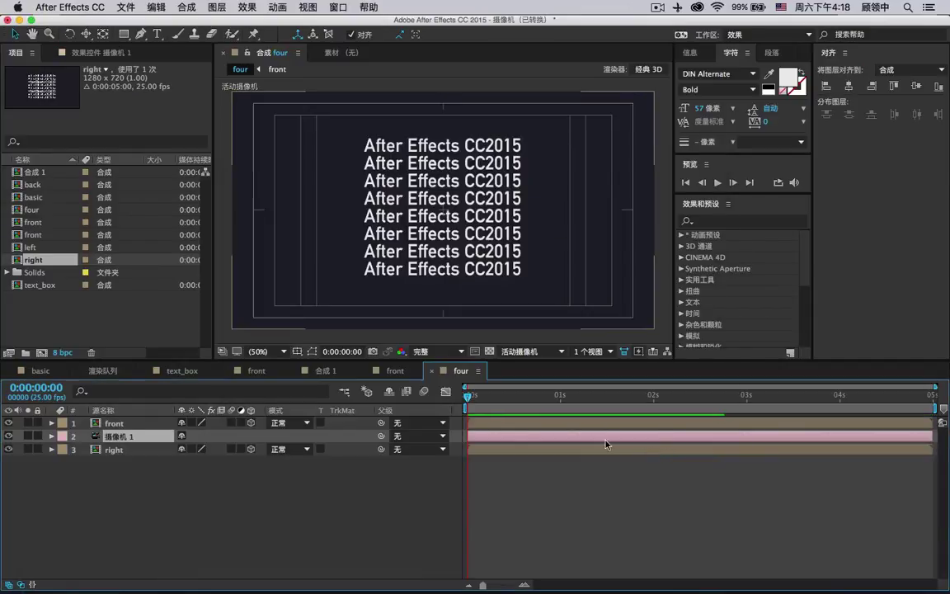
Switch the view to 摄像机 1 and orbit the camera so the text block is seen obliquely
click(543, 353)
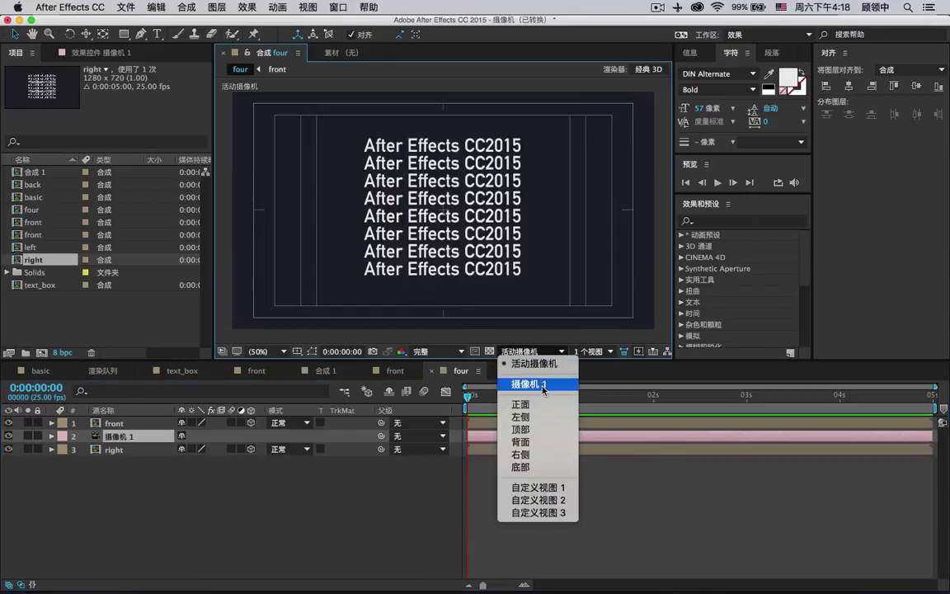
click(531, 382)
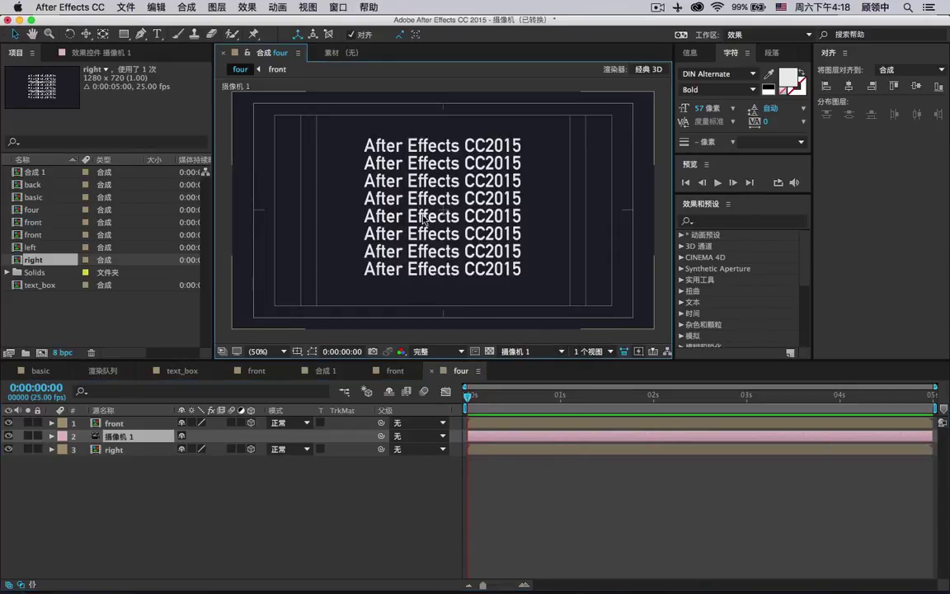
key(c)
drag(427, 216, 437, 224)
key(super+z)
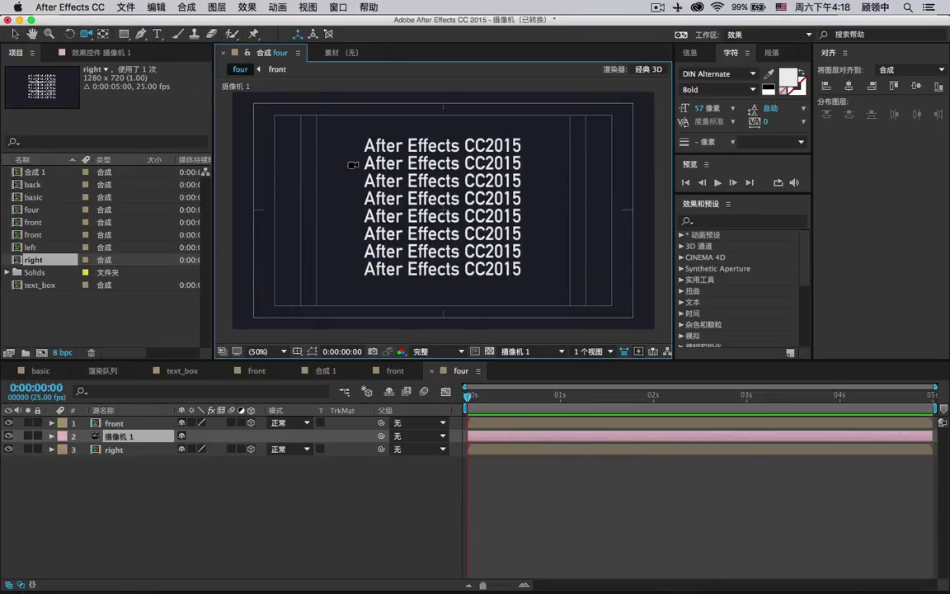
drag(352, 170, 358, 196)
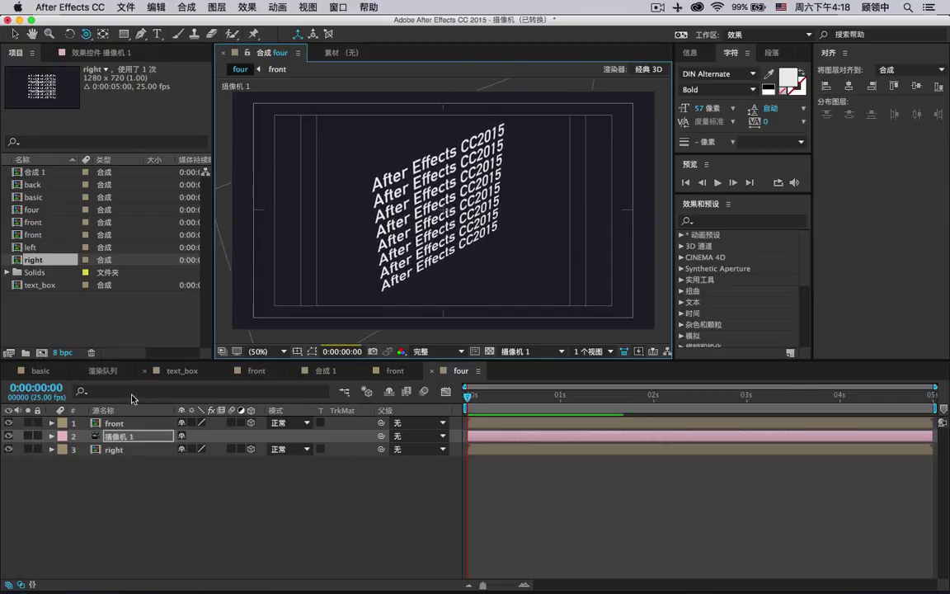
Move the camera layer above the front layer to the head of the layer stack
click(125, 436)
drag(125, 437, 124, 422)
click(125, 436)
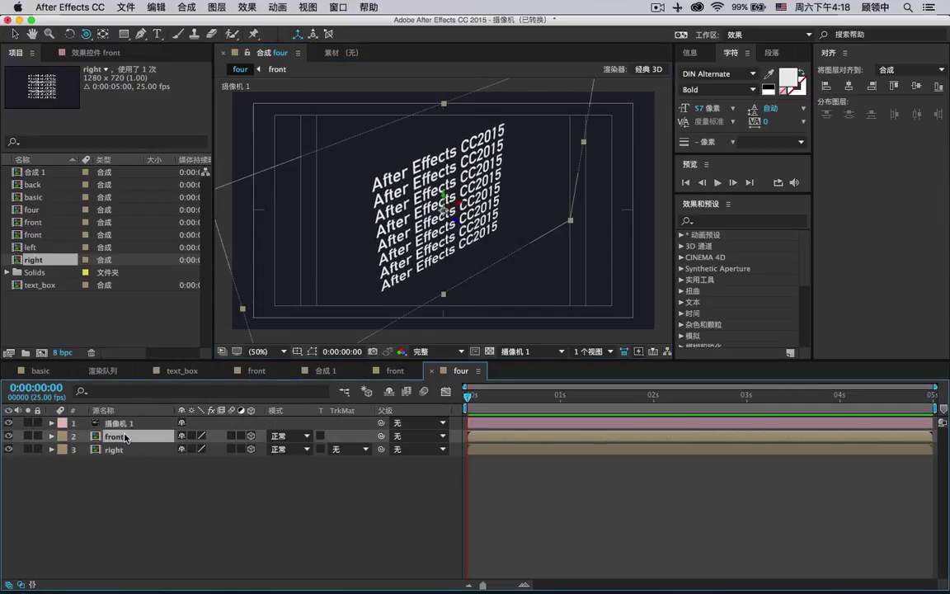
Rotate the right layer to -90° around its Y axis, keeping it a 3D layer
click(114, 449)
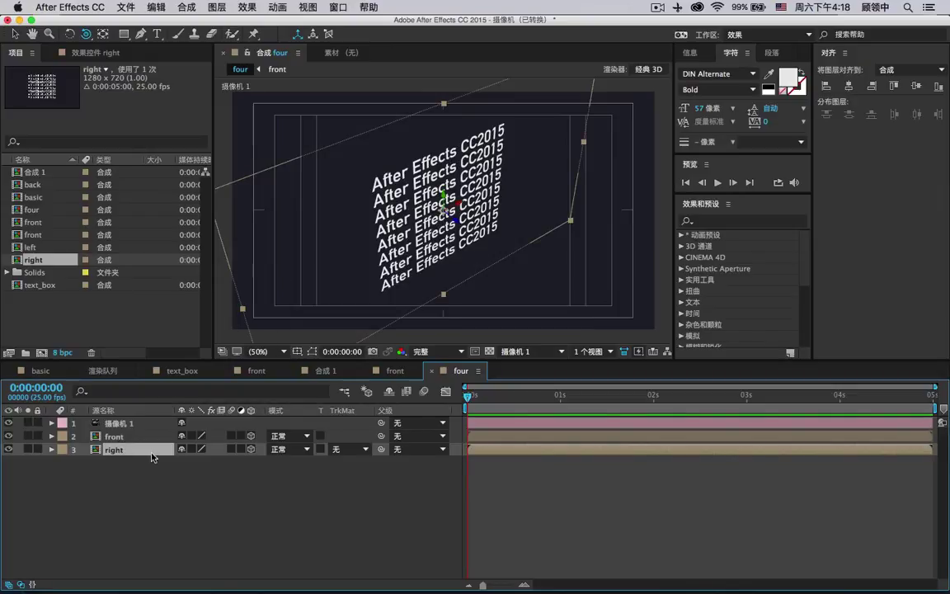
key(r)
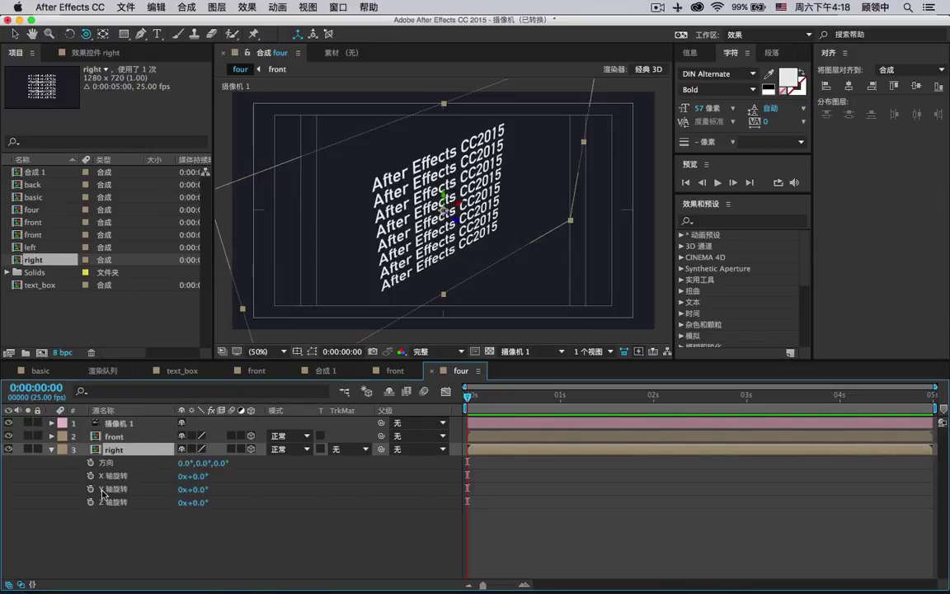
click(251, 450)
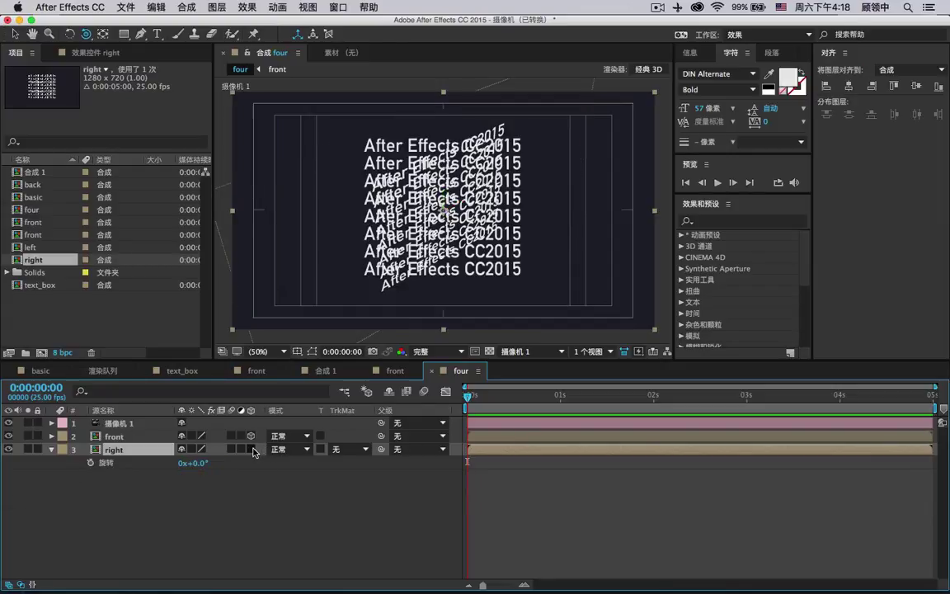
click(251, 450)
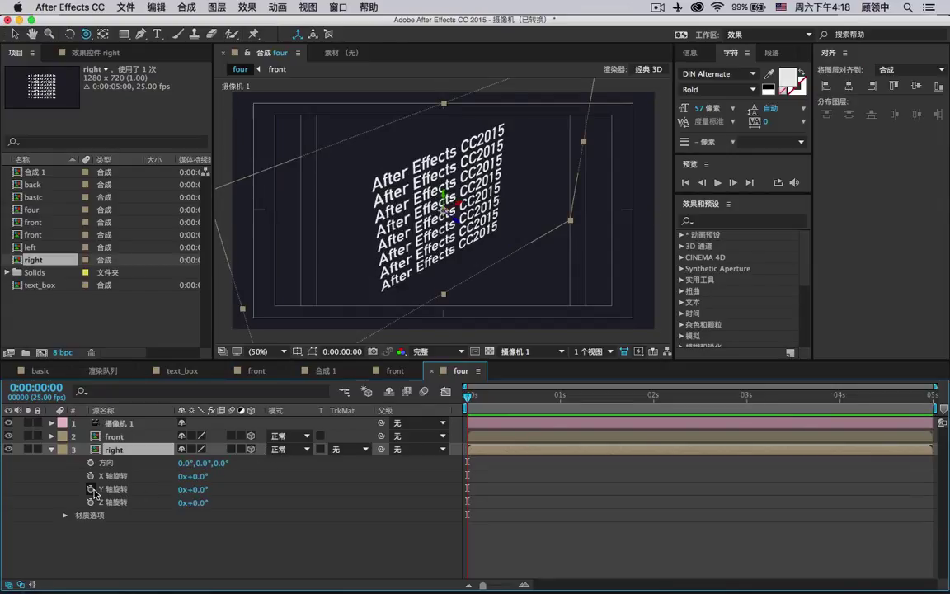
drag(201, 489, 146, 488)
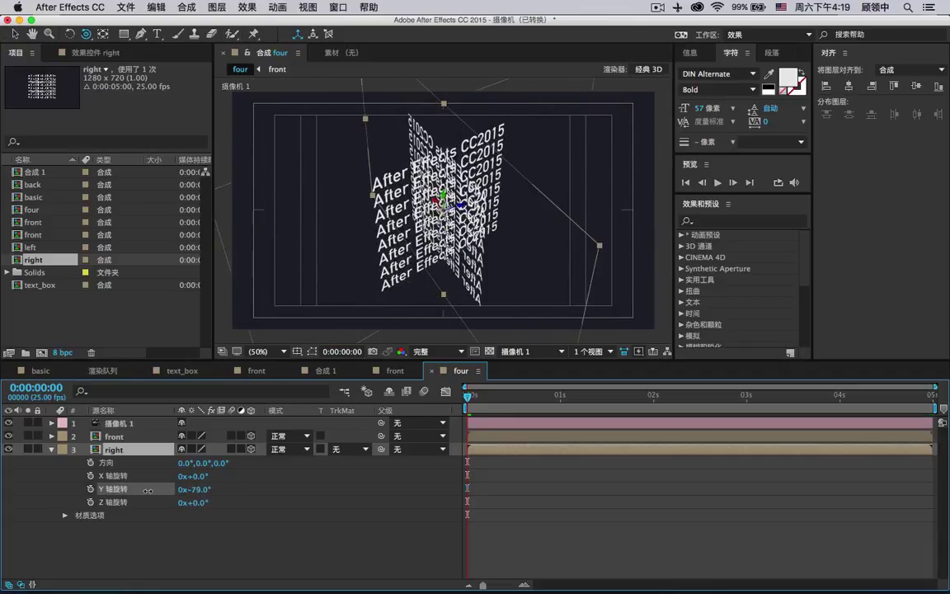
click(194, 490)
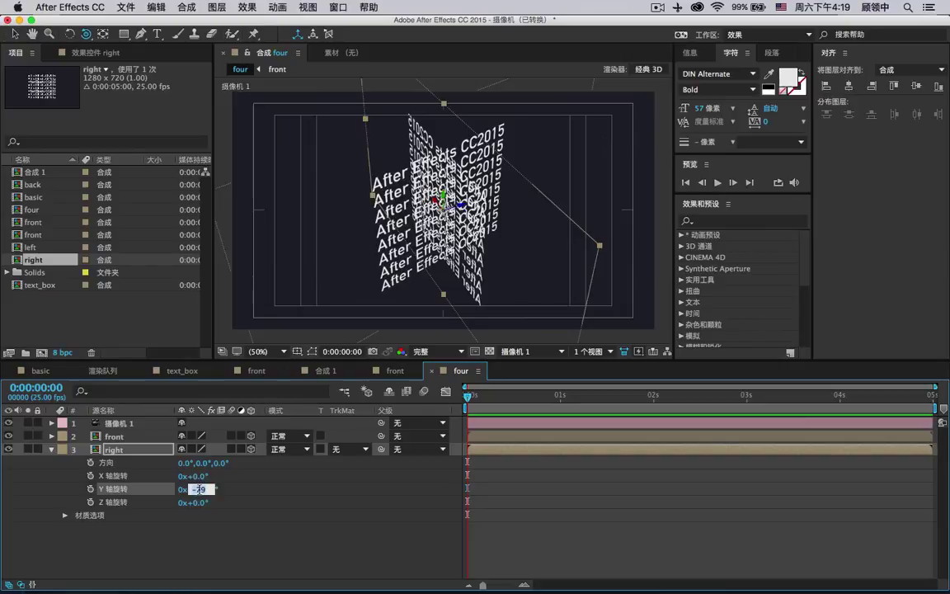
key(Return)
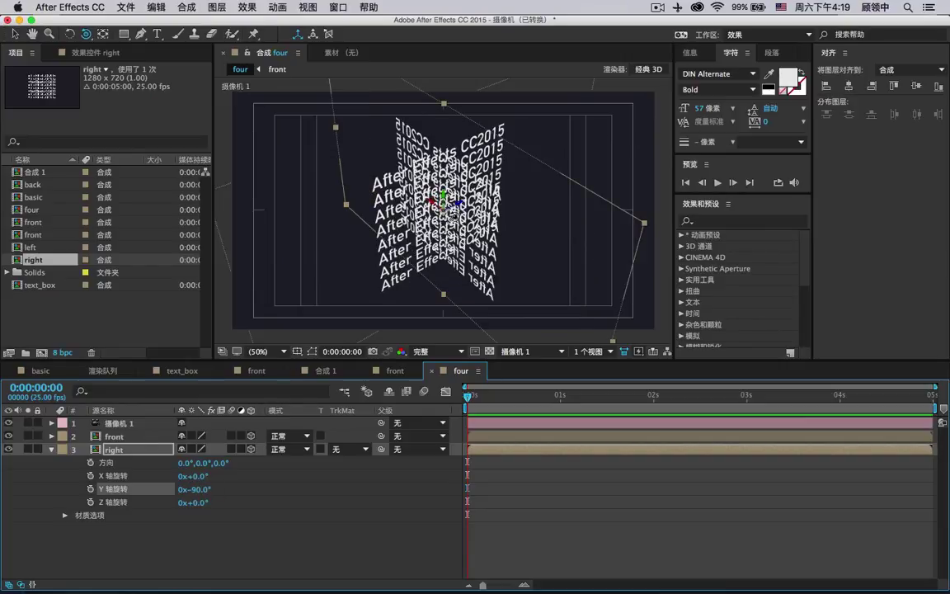
Show the front layer's position and try to shift the layer along its X axis
key(v)
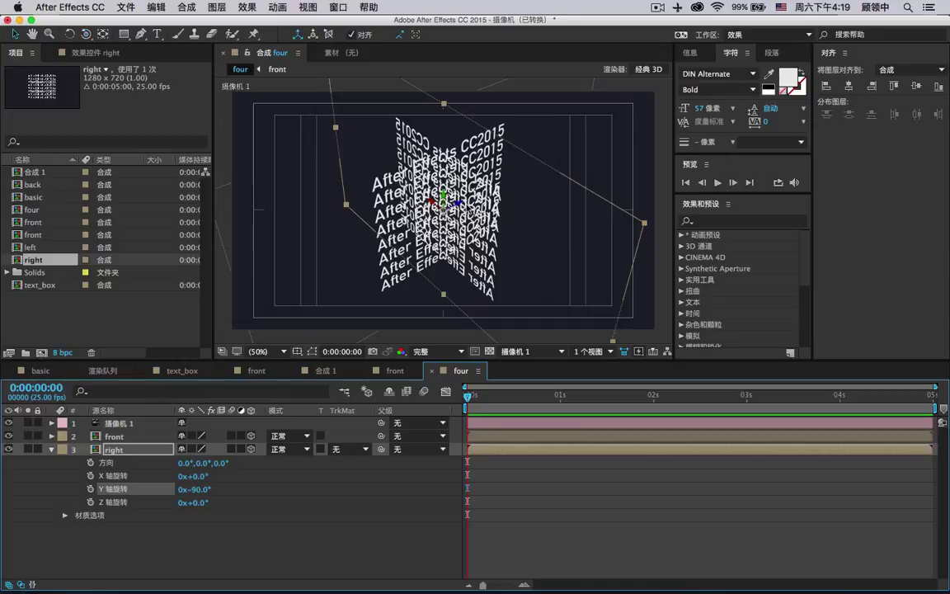
click(459, 204)
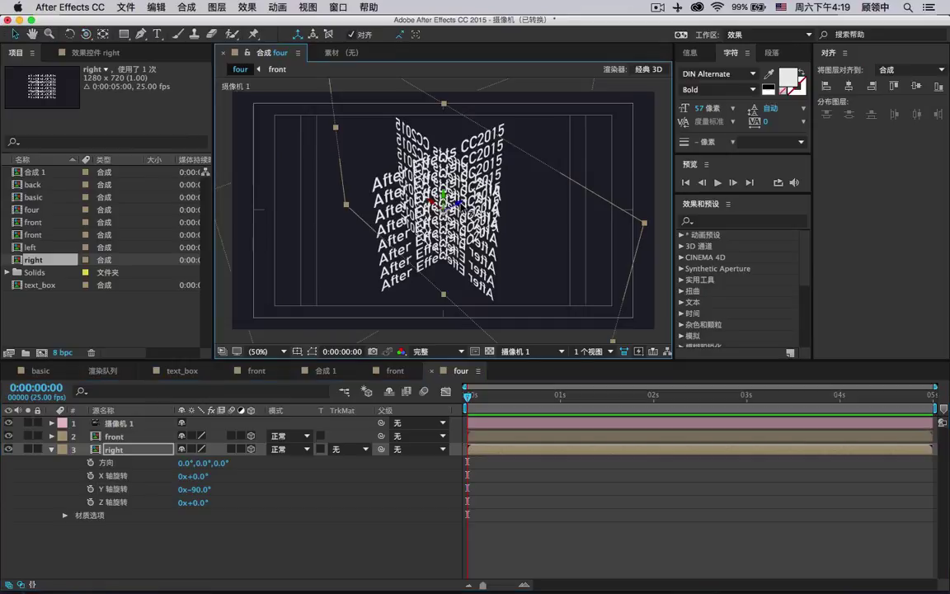
click(115, 437)
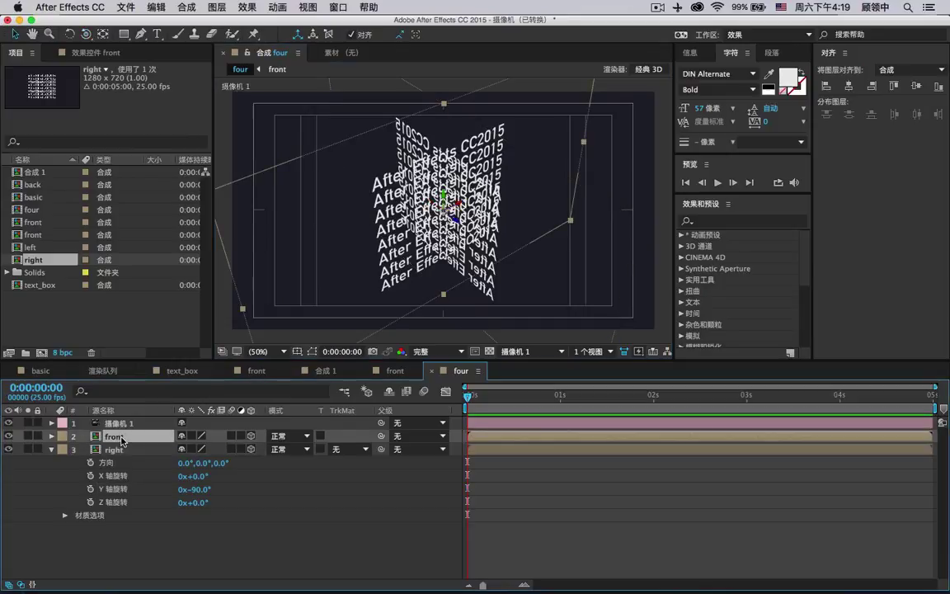
key(s)
key(s)
key(p)
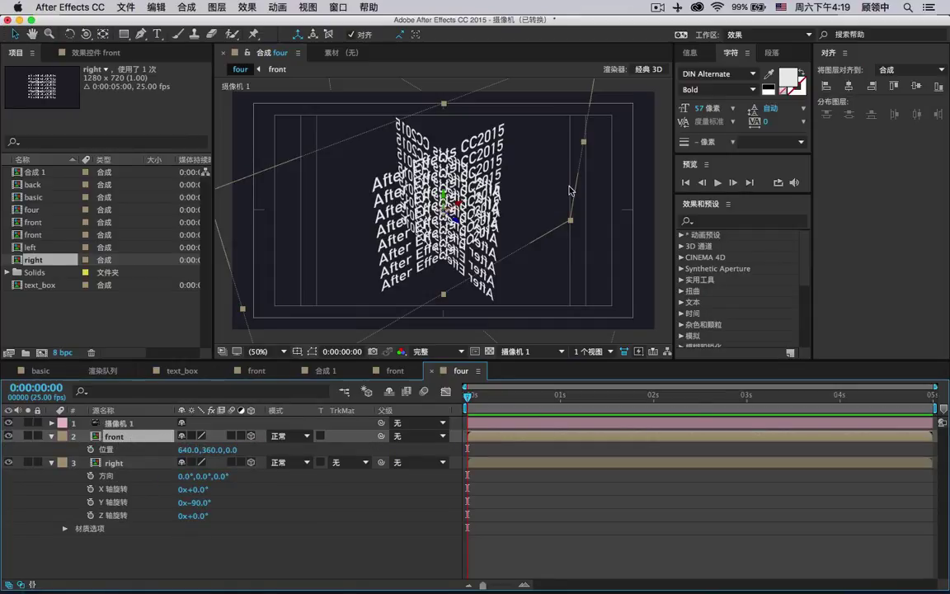
drag(465, 207, 516, 184)
key(super+z)
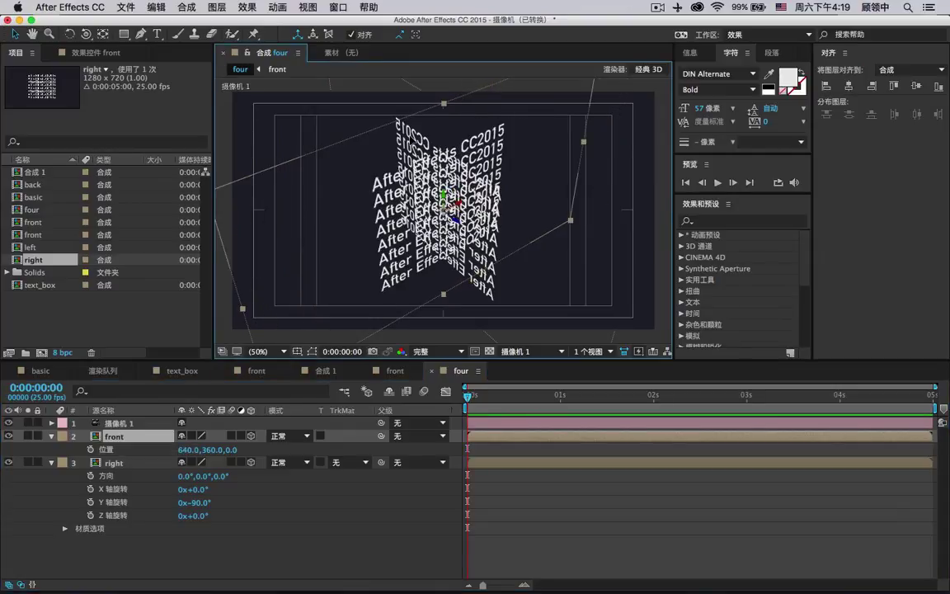
Move the right layer along its Z axis until its plane meets the right-hand end of the front text
click(140, 462)
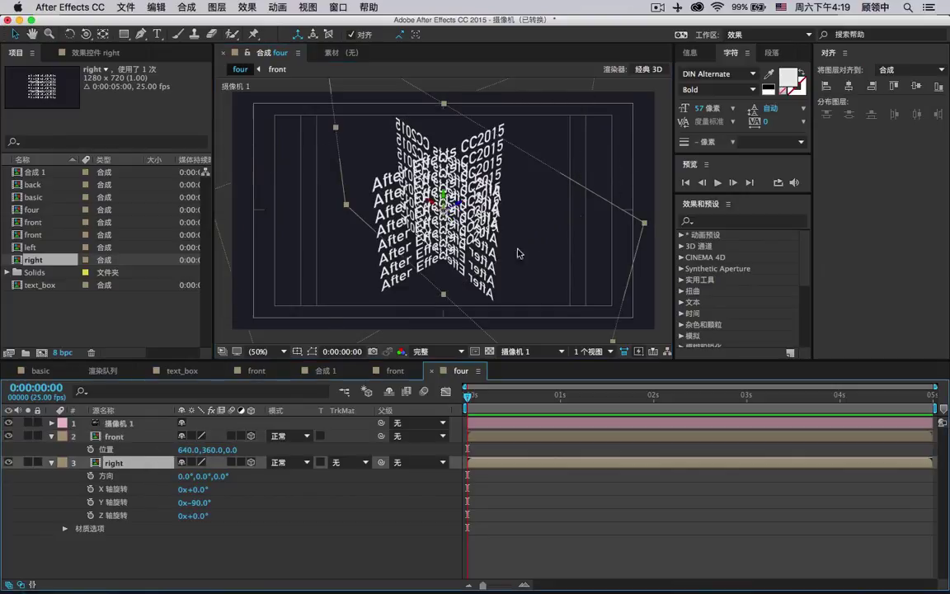
drag(459, 203, 598, 156)
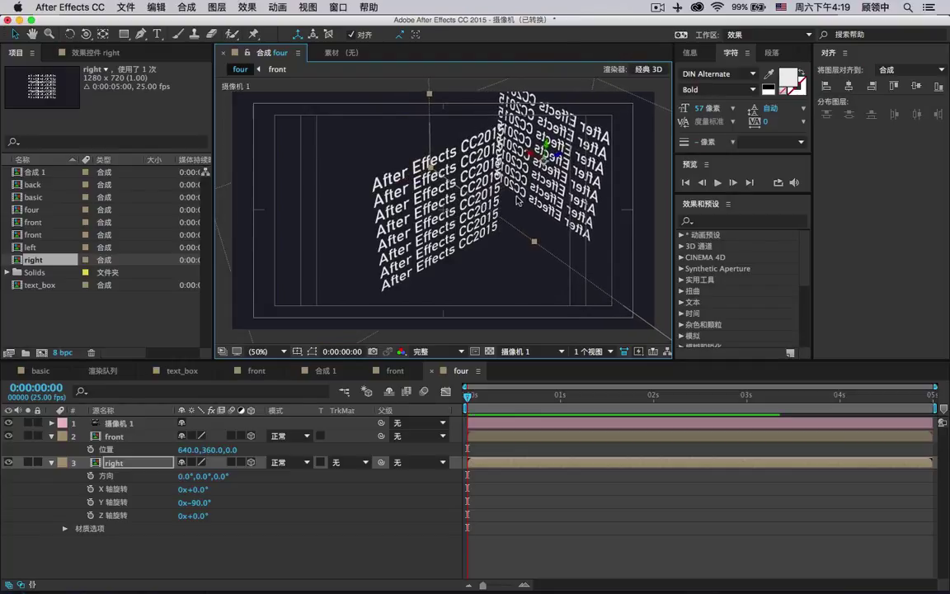
drag(511, 200, 498, 189)
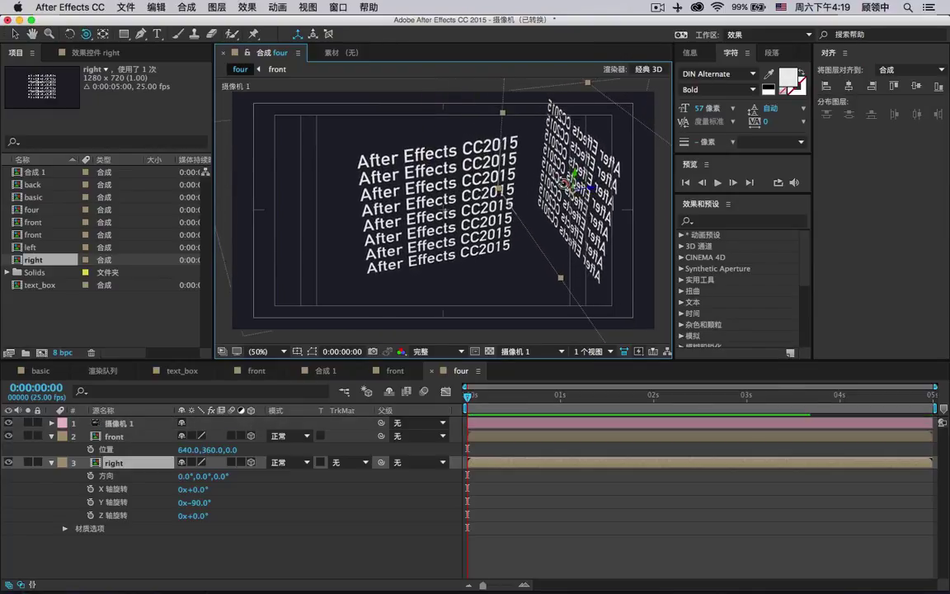
key(v)
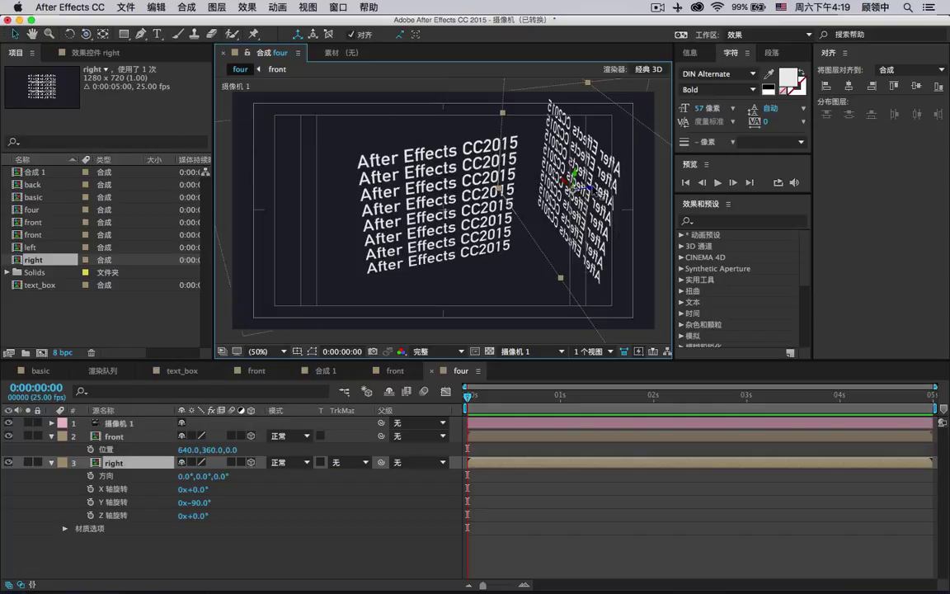
drag(591, 189, 493, 185)
Orbit the camera to the right layer and slide that layer along its X axis until its text starts at the front text's plane
key(c)
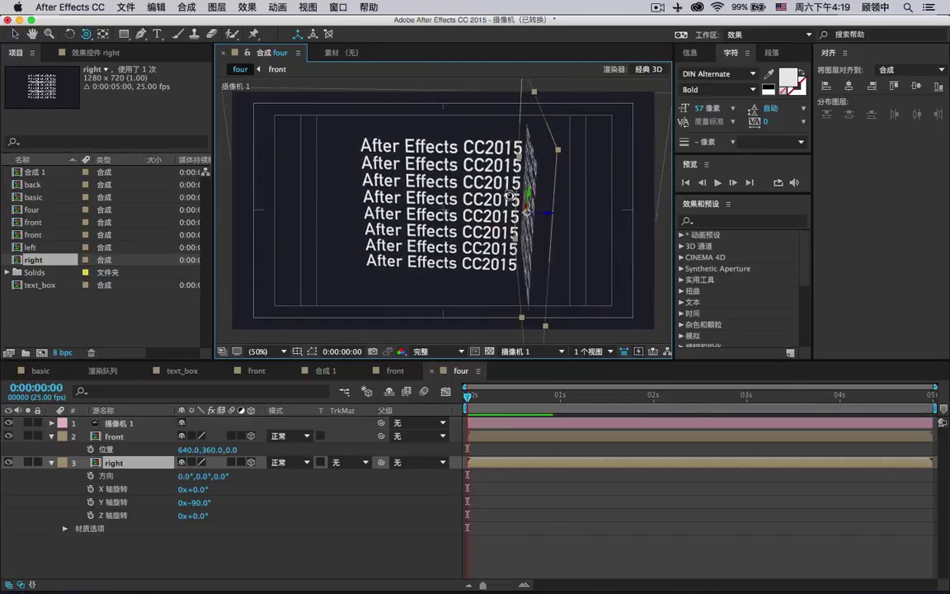
key(v)
mouse_move(551, 219)
mouse_down()
mouse_move(445, 211)
mouse_move(496, 235)
mouse_move(551, 231)
mouse_up()
key(v)
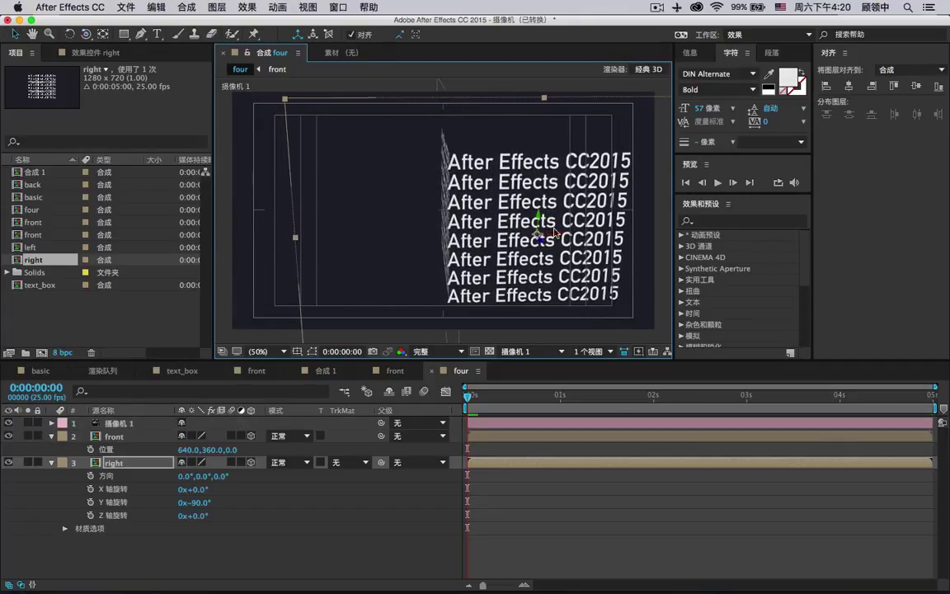
Change the view layout to 4 个视图 - 右侧 and centre the text in the 正面 and 右侧 views
click(606, 351)
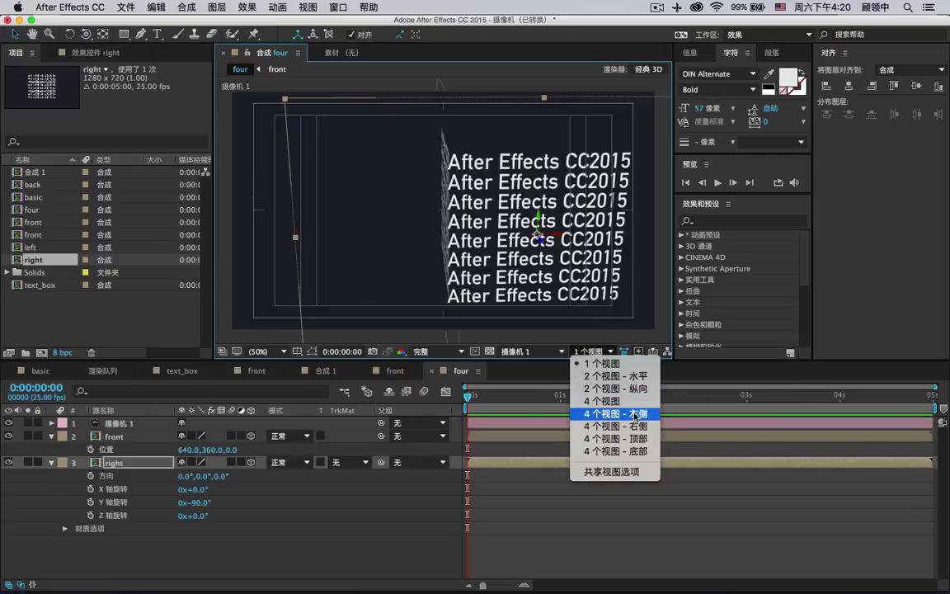
click(614, 426)
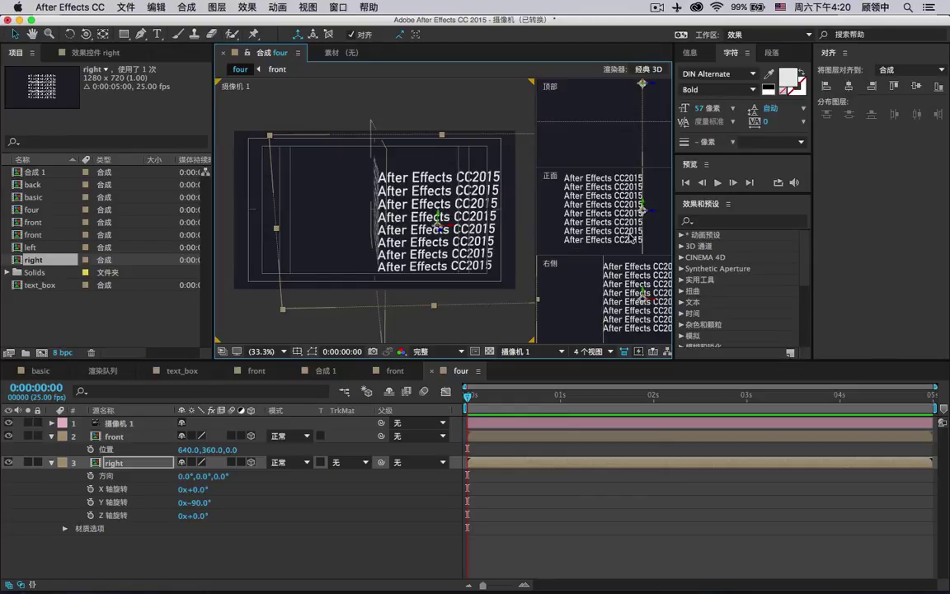
click(545, 213)
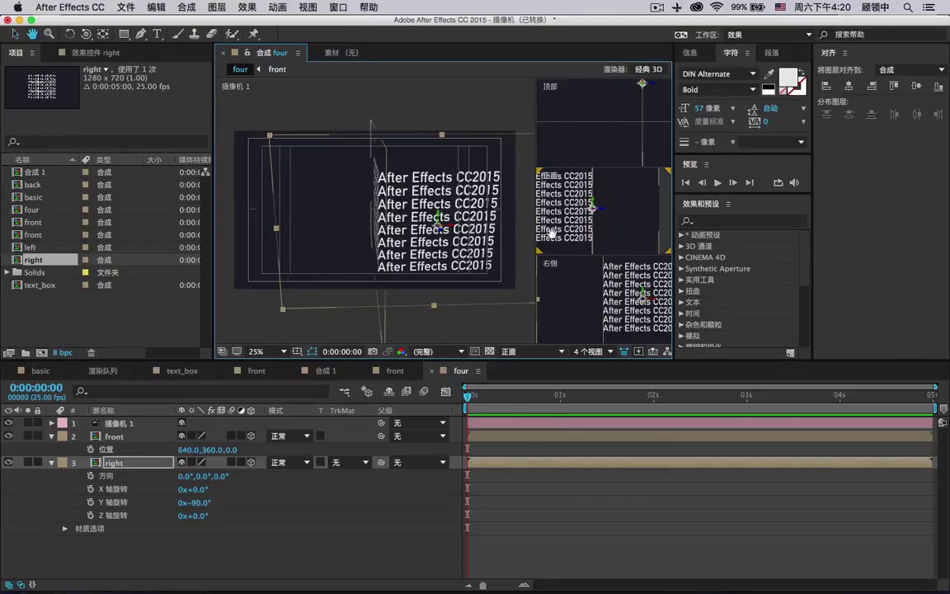
click(628, 295)
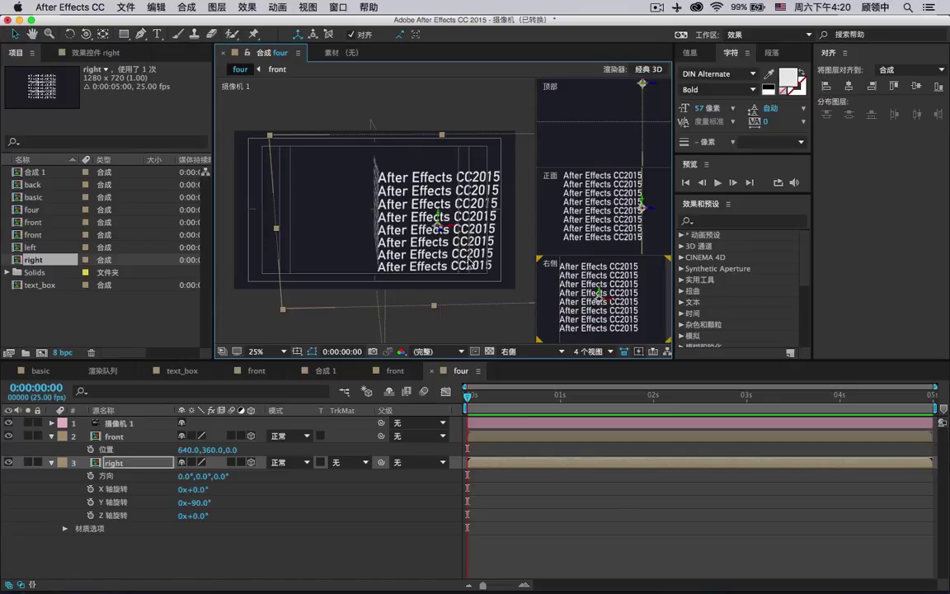
click(110, 464)
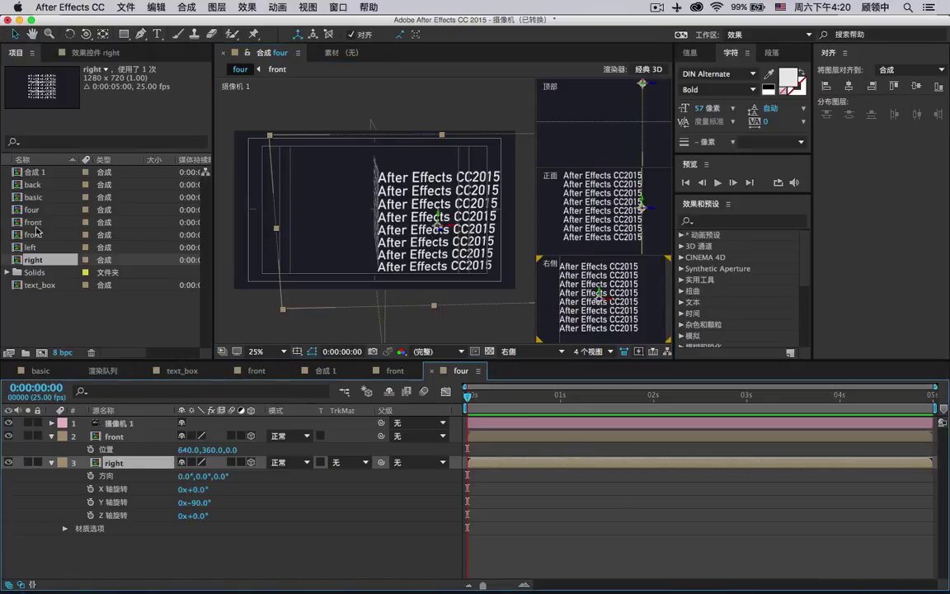
Add the back composition below the right layer, make it 3D and move it along Z to the far end of the right text
drag(37, 189, 100, 492)
click(251, 542)
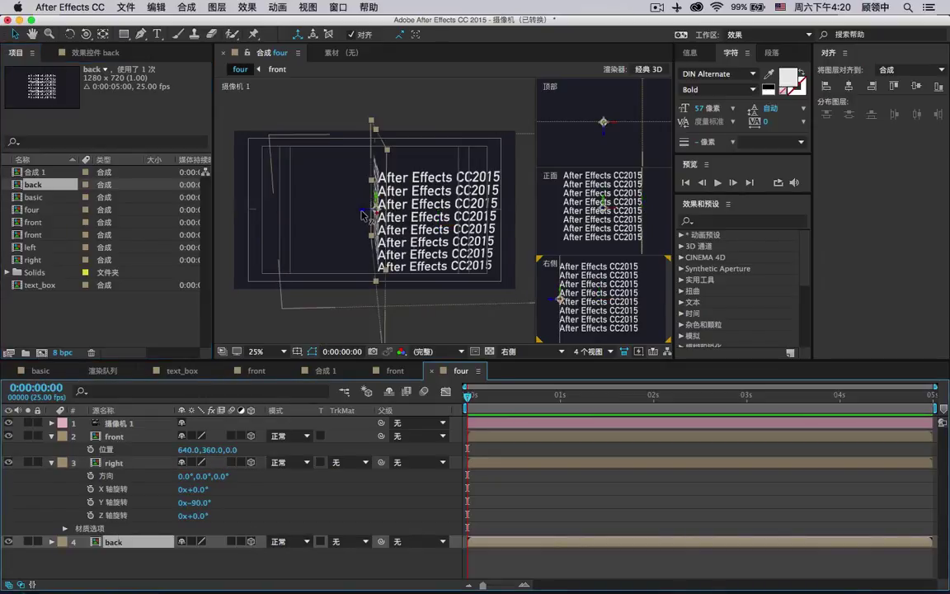
drag(363, 216, 473, 208)
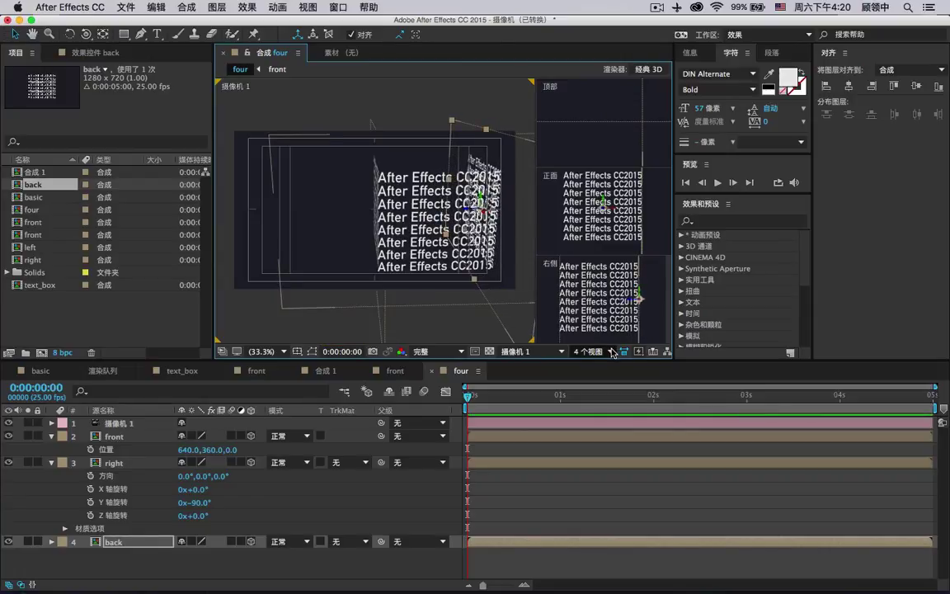
Examine the text layers' arrangement in the 右侧 and 左侧 views, and by orbiting the 摄像机 1 view
click(560, 352)
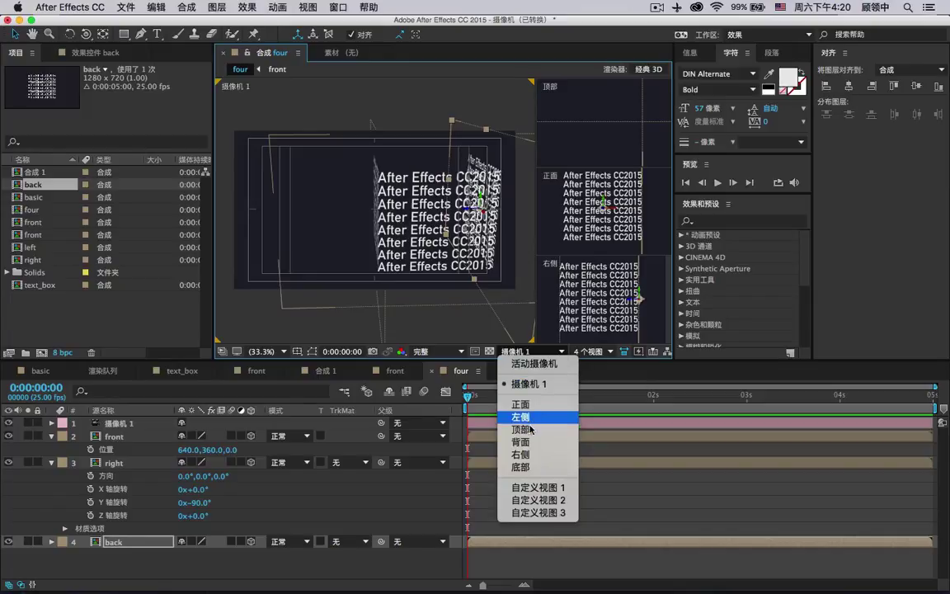
click(535, 455)
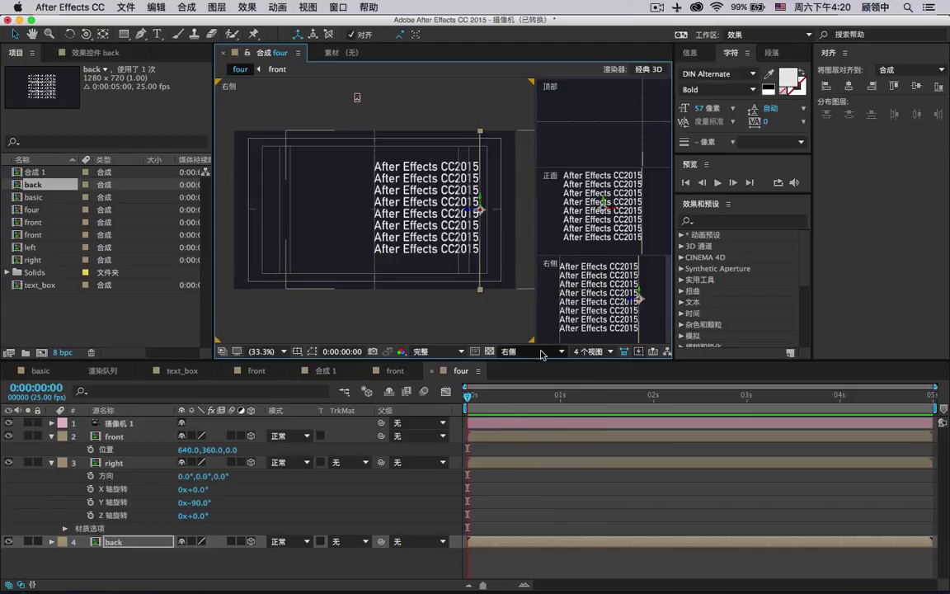
click(515, 351)
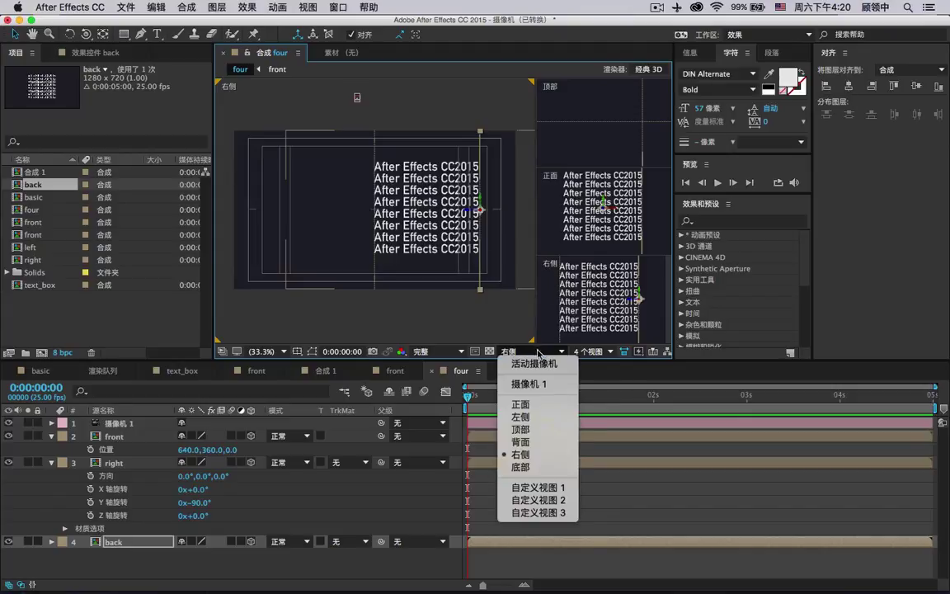
click(540, 417)
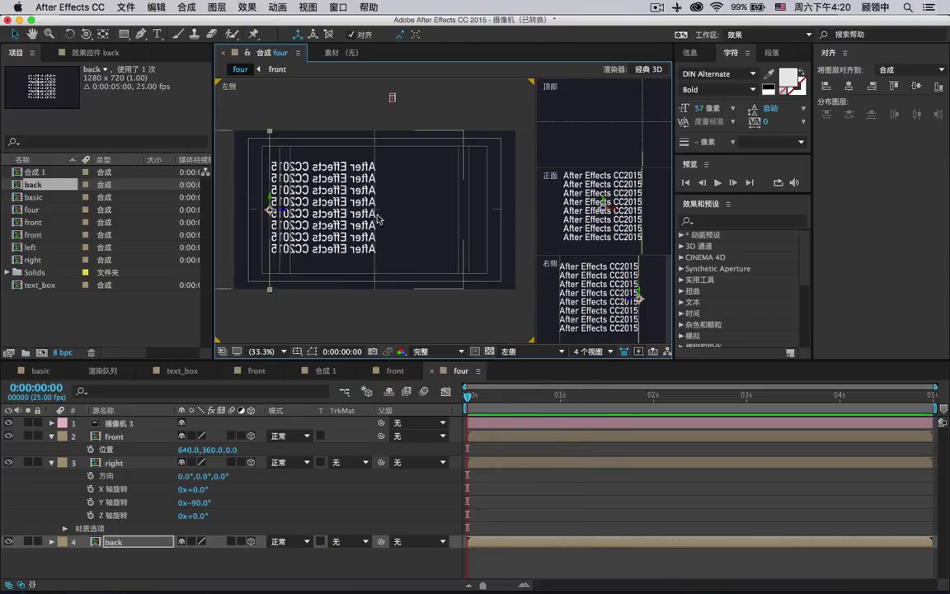
key(c)
click(544, 352)
click(539, 384)
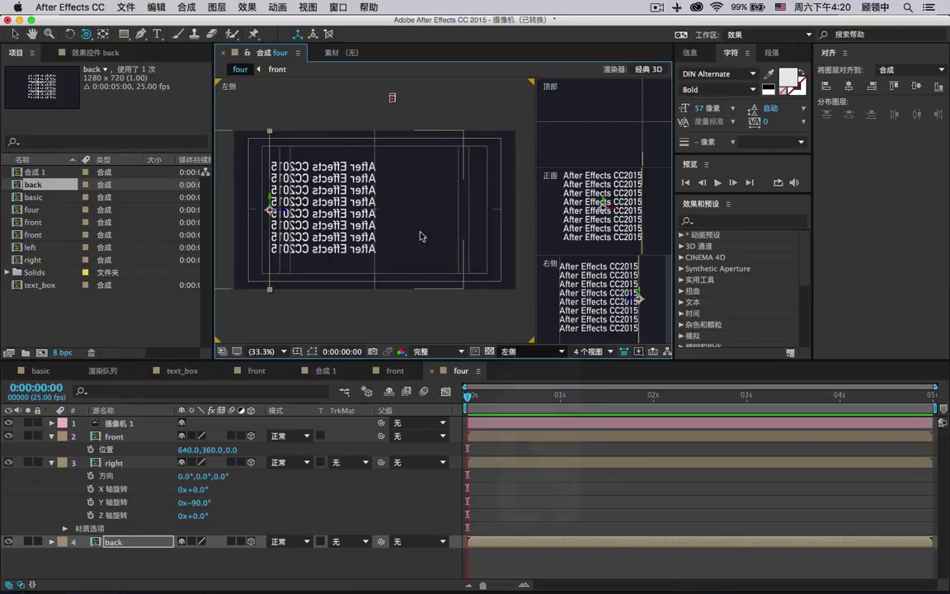
drag(419, 233, 528, 244)
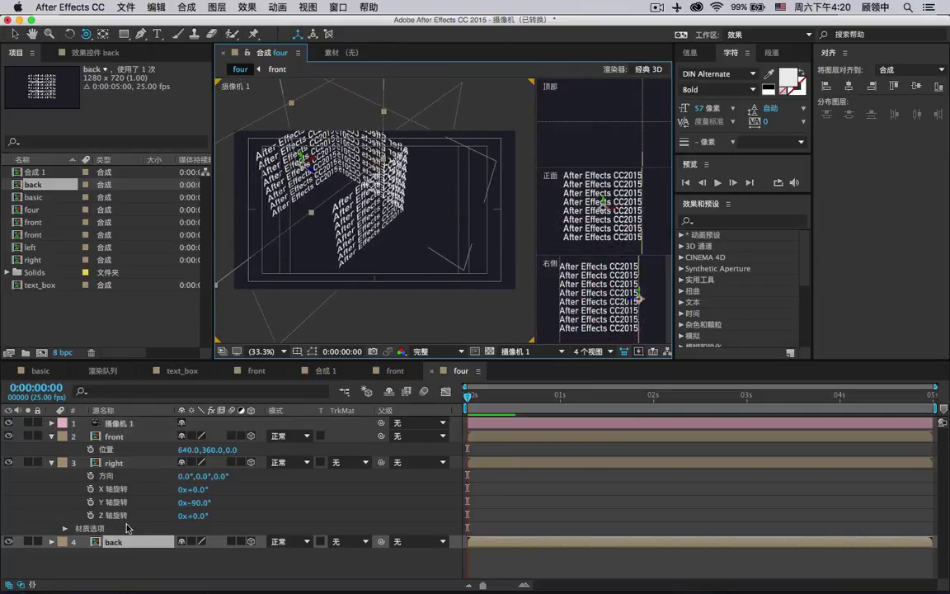
Add the left composition below the back layer in four and make it a 3D layer
click(45, 249)
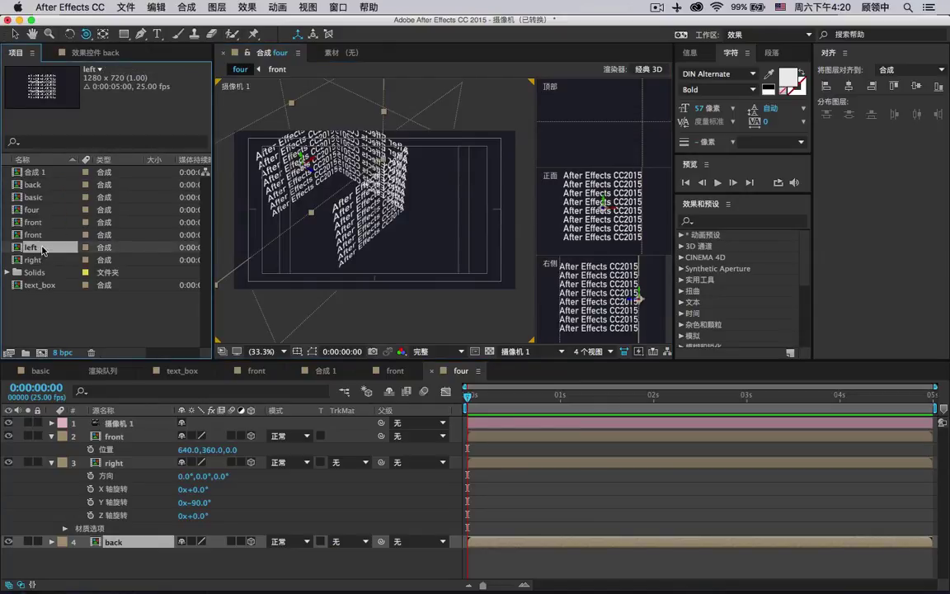
drag(45, 249, 108, 556)
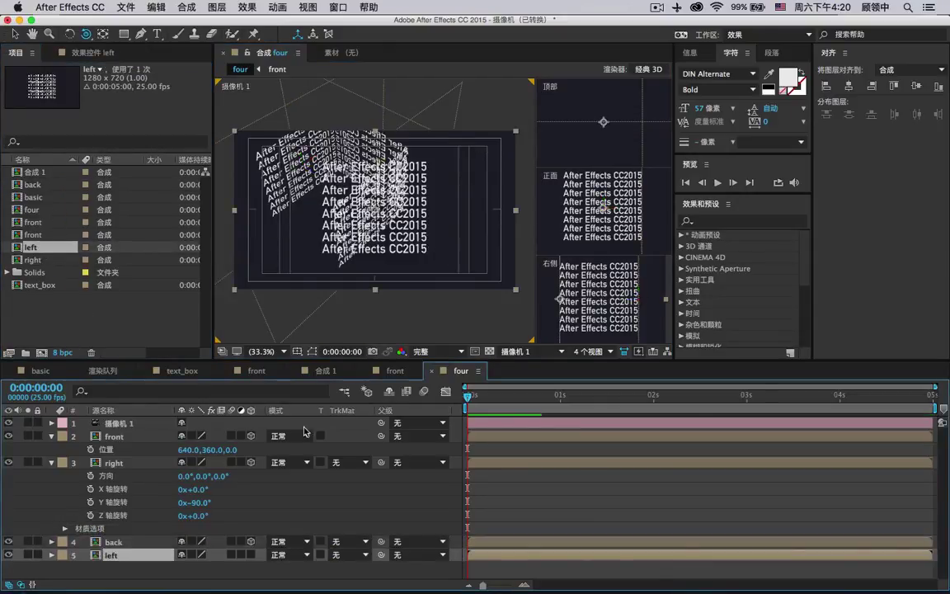
click(251, 554)
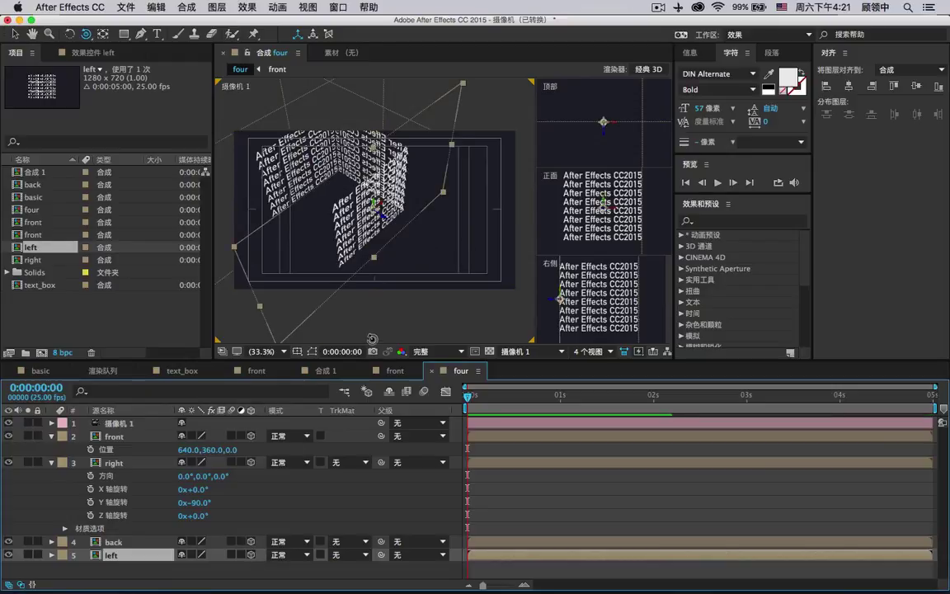
Set the left layer's Y 轴旋转 to 90°
click(163, 555)
key(r)
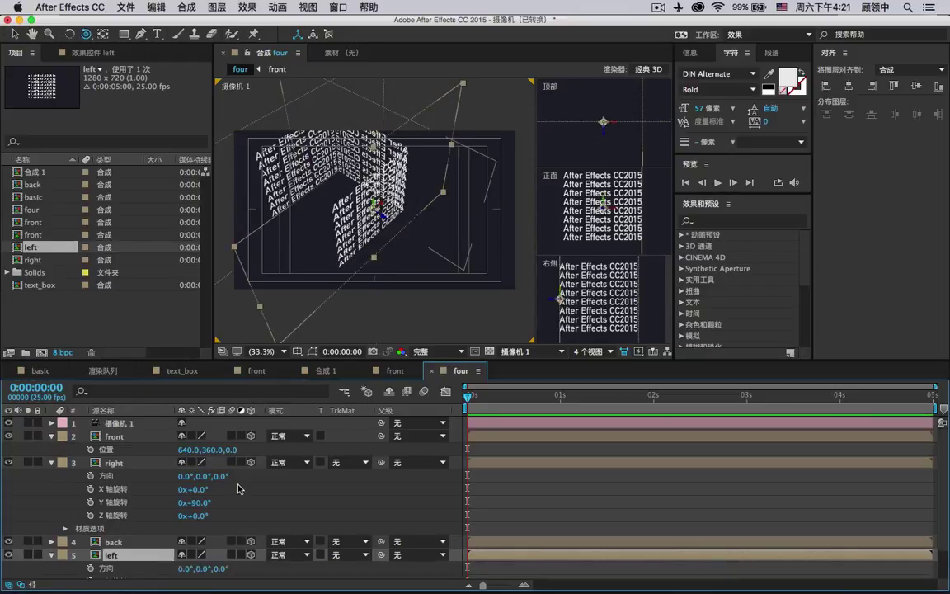
scroll(83, 450, down, 2)
click(52, 436)
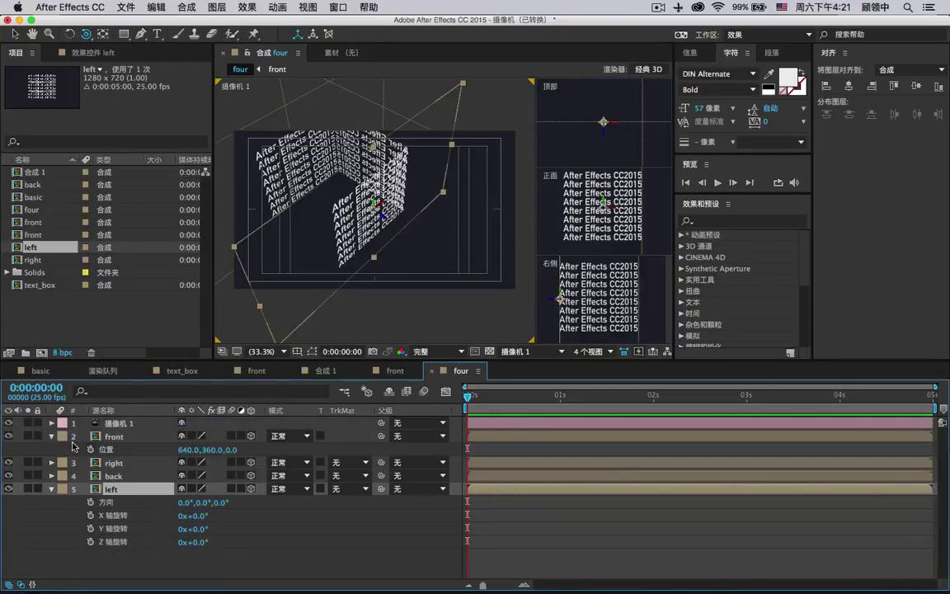
mouse_move(199, 528)
mouse_down()
mouse_move(235, 524)
mouse_move(208, 532)
mouse_up()
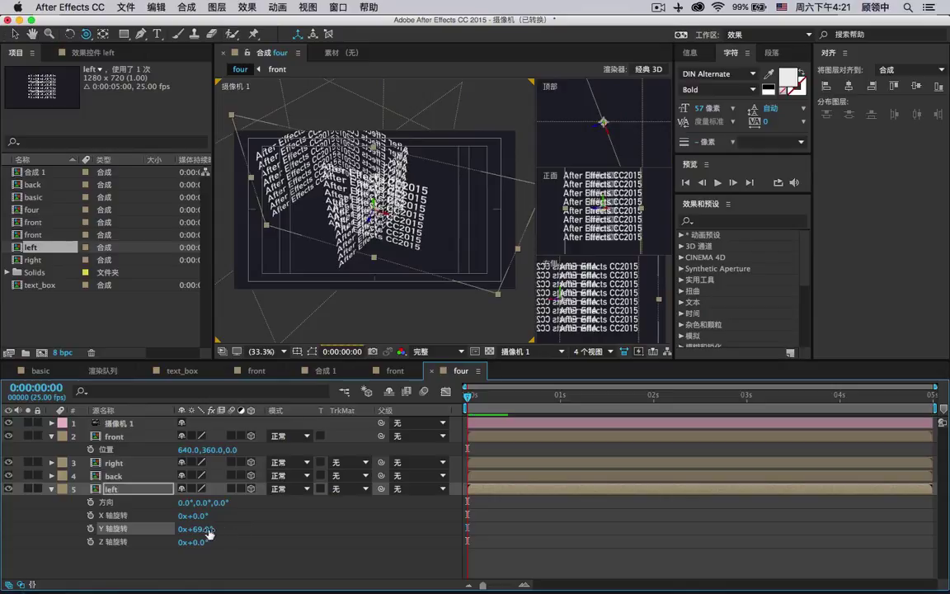
click(206, 527)
text(90)
key(Return)
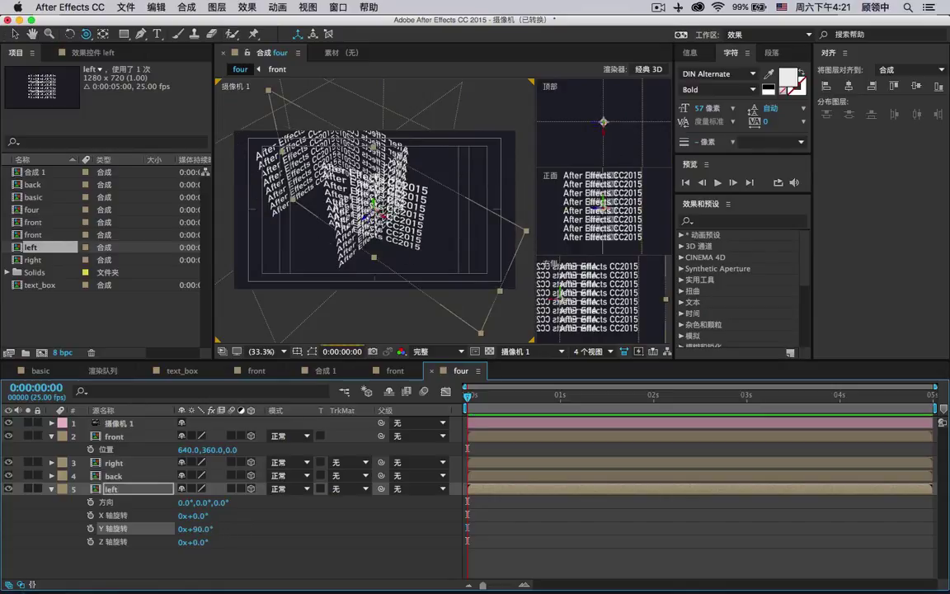
Move the left layer along its depth and sideways to close the open left side of the text box
key(v)
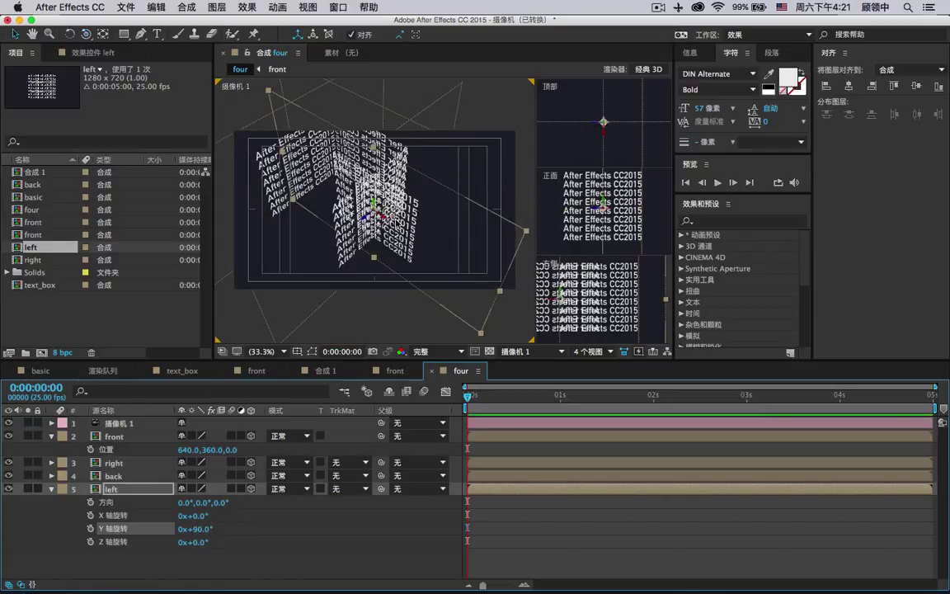
drag(381, 216, 343, 196)
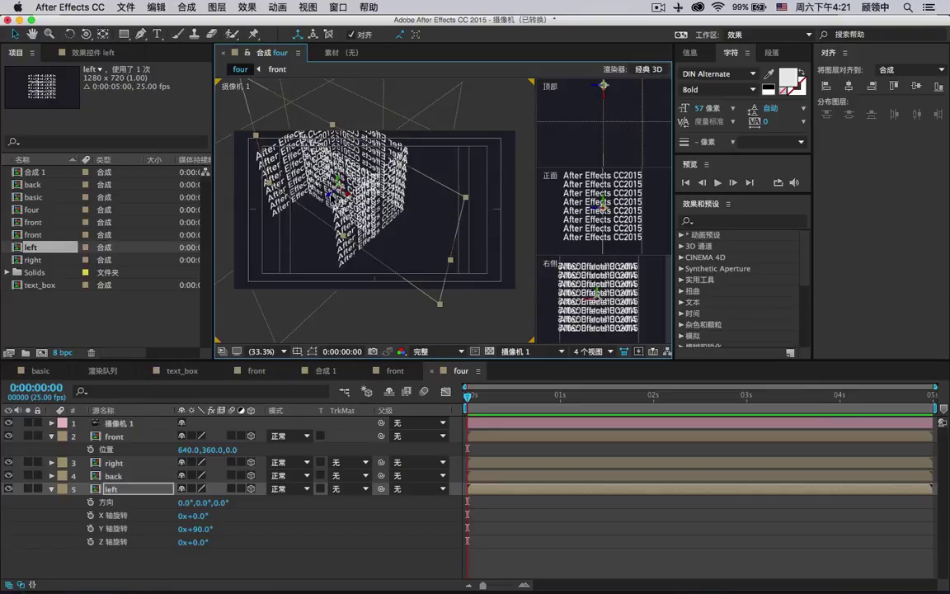
drag(328, 195, 280, 223)
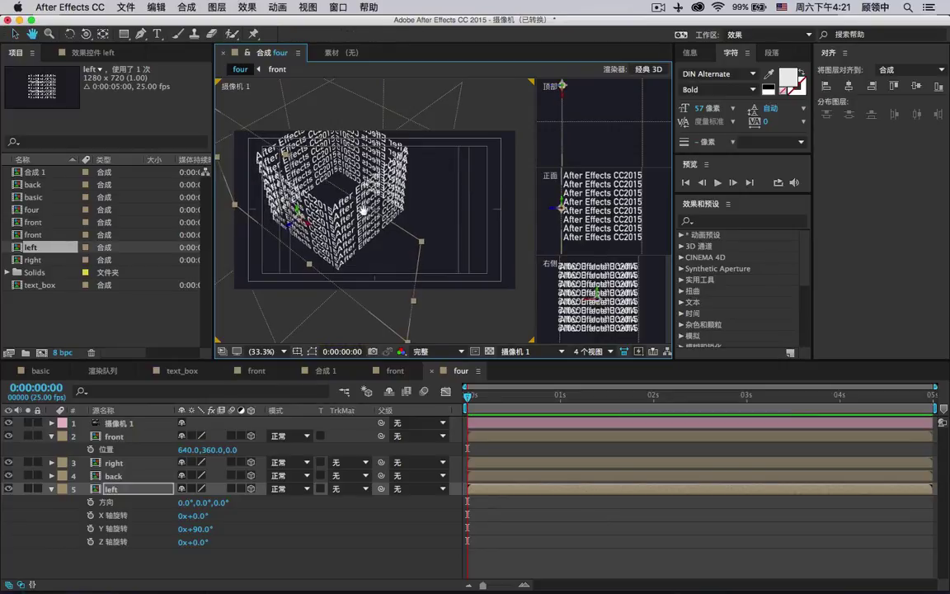
Switch the view layout to 1 个视图 and orbit 摄像机 1 around the four-sided text box
drag(360, 216, 456, 191)
click(594, 352)
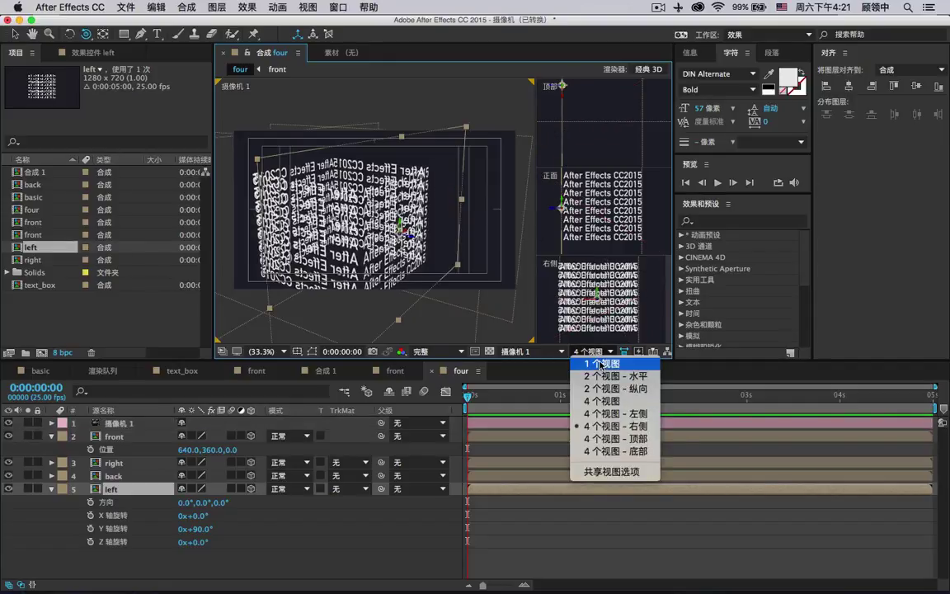
click(599, 363)
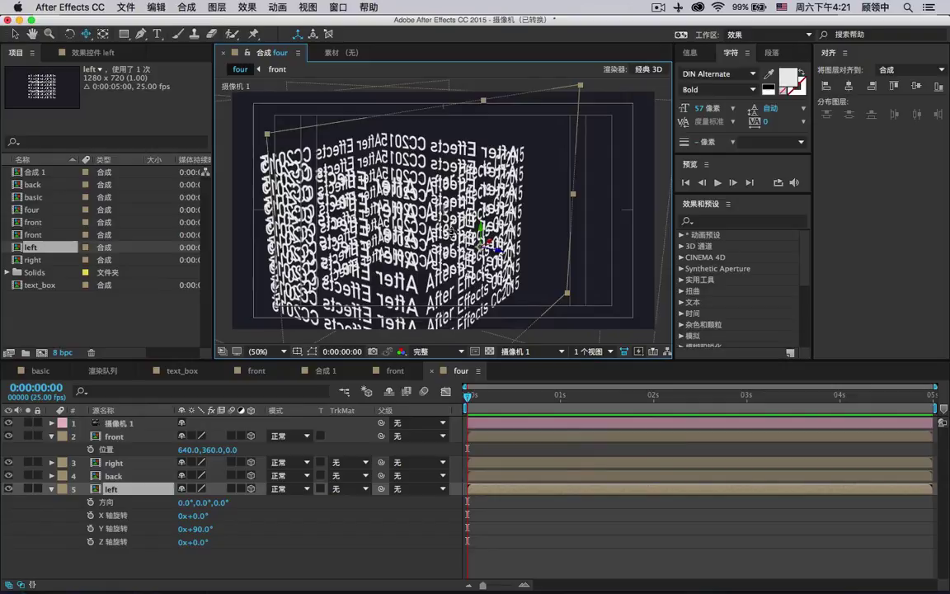
mouse_move(450, 228)
mouse_down()
mouse_move(476, 211)
mouse_move(467, 237)
mouse_move(471, 221)
mouse_move(403, 246)
mouse_move(470, 223)
mouse_move(452, 216)
mouse_up()
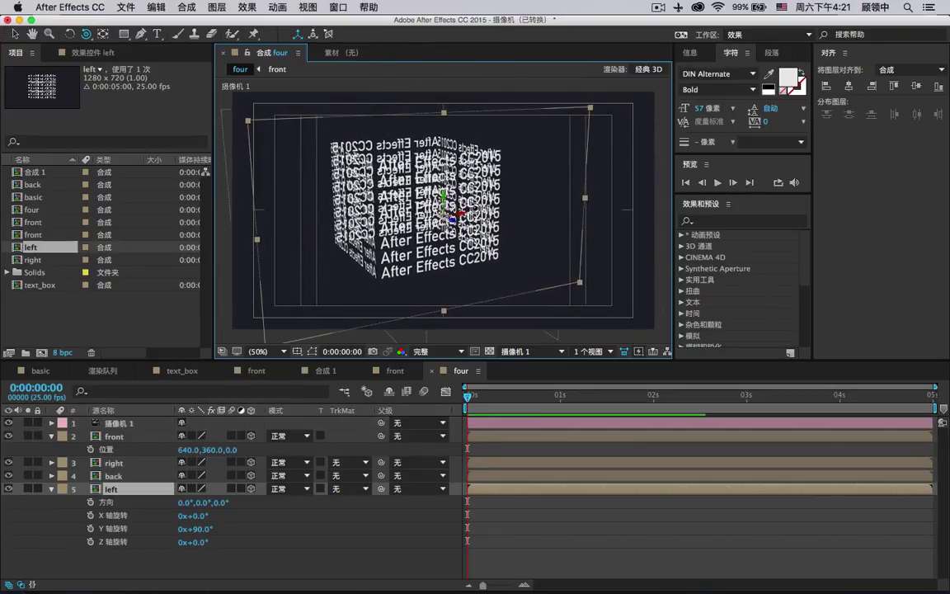
Replace 摄像机 1 with a new 双节点摄像机 using the 50 毫米 preset, with the layer properties collapsed
click(149, 423)
key(Delete)
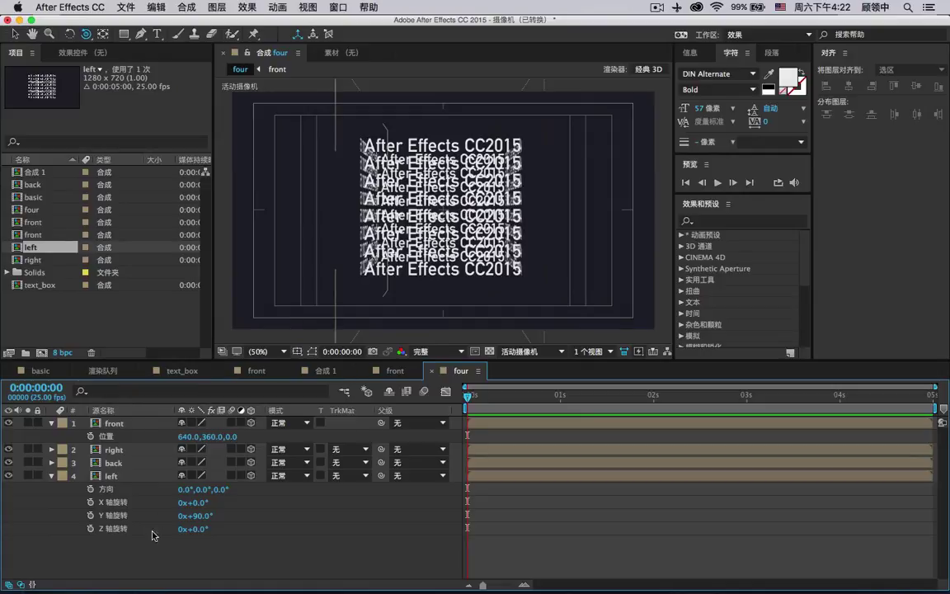
click(51, 423)
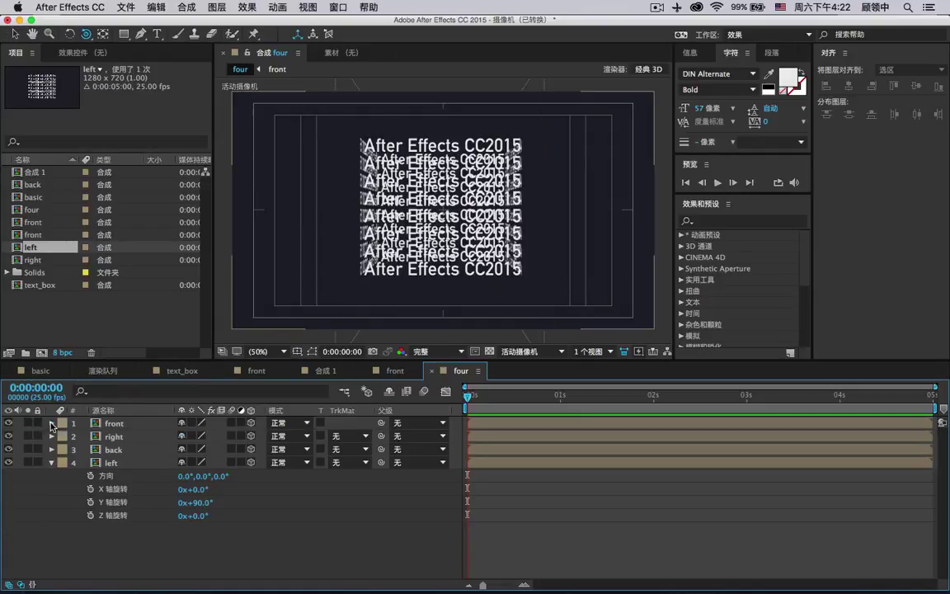
click(51, 464)
right_click(143, 562)
mouse_move(204, 471)
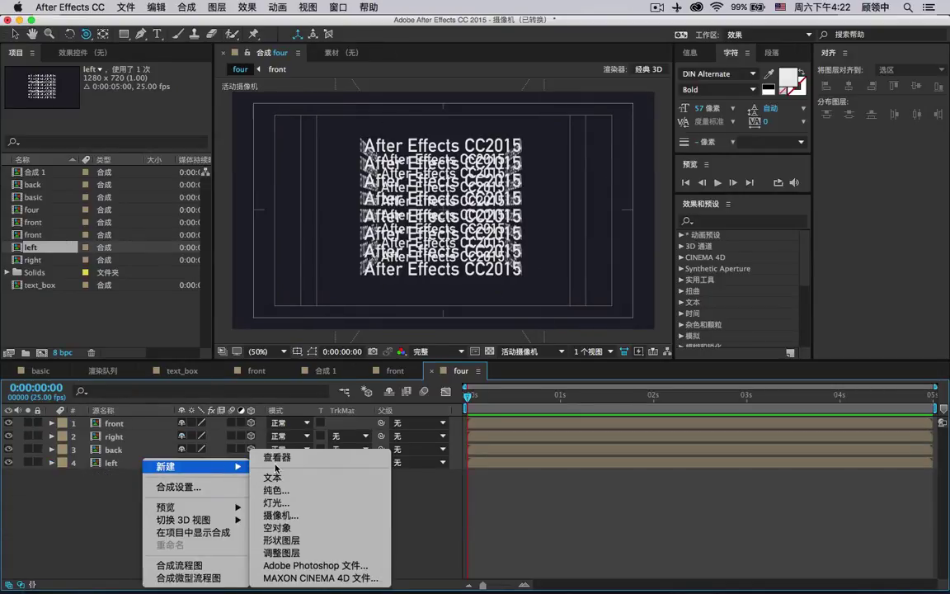
click(282, 515)
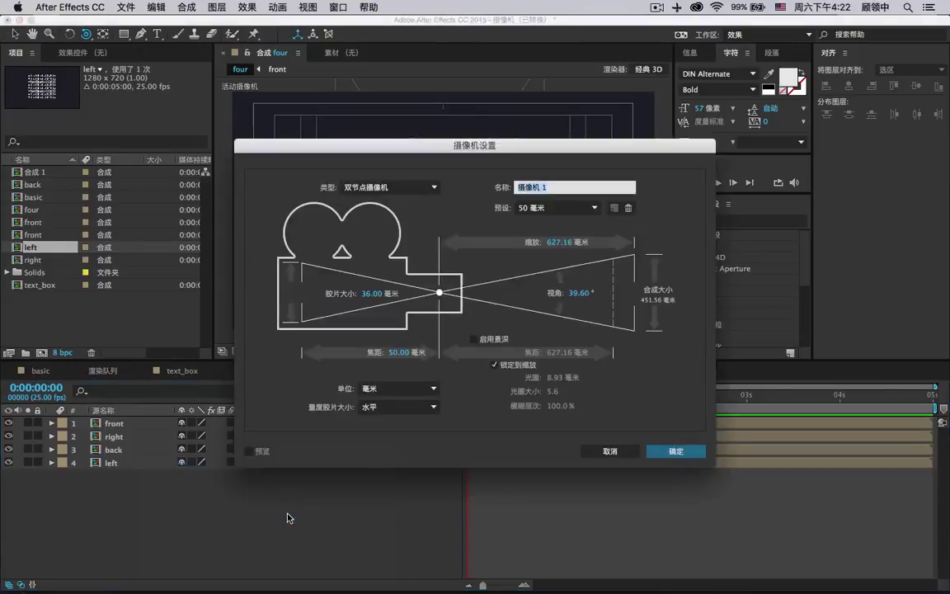
key(Return)
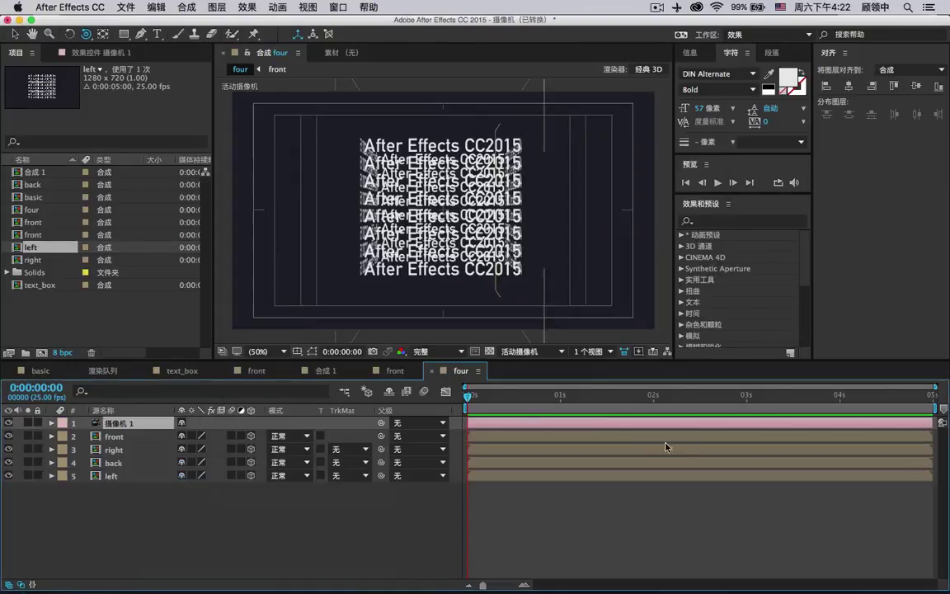
Add a 空对象 to four as a 3D layer and parent 摄像机 1 to it
right_click(133, 515)
mouse_move(190, 466)
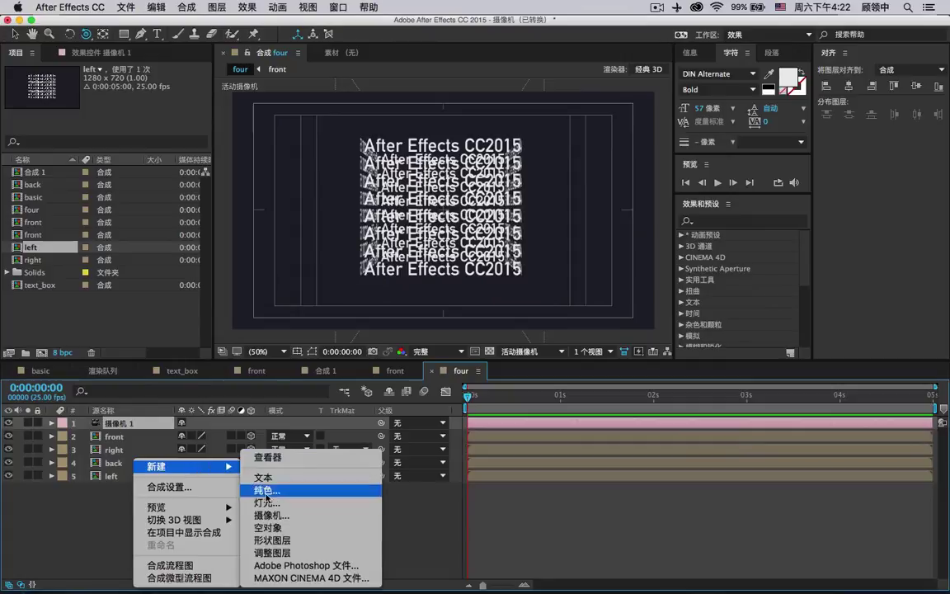
click(283, 529)
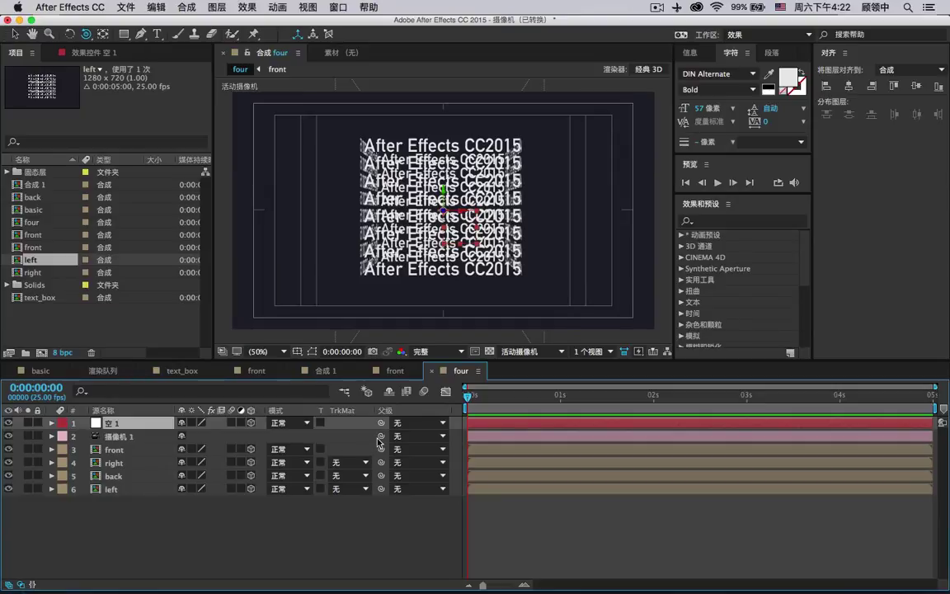
drag(162, 427, 164, 426)
Rotate the 空 1 layer around Y to 215°, turning the parented camera around the text
key(r)
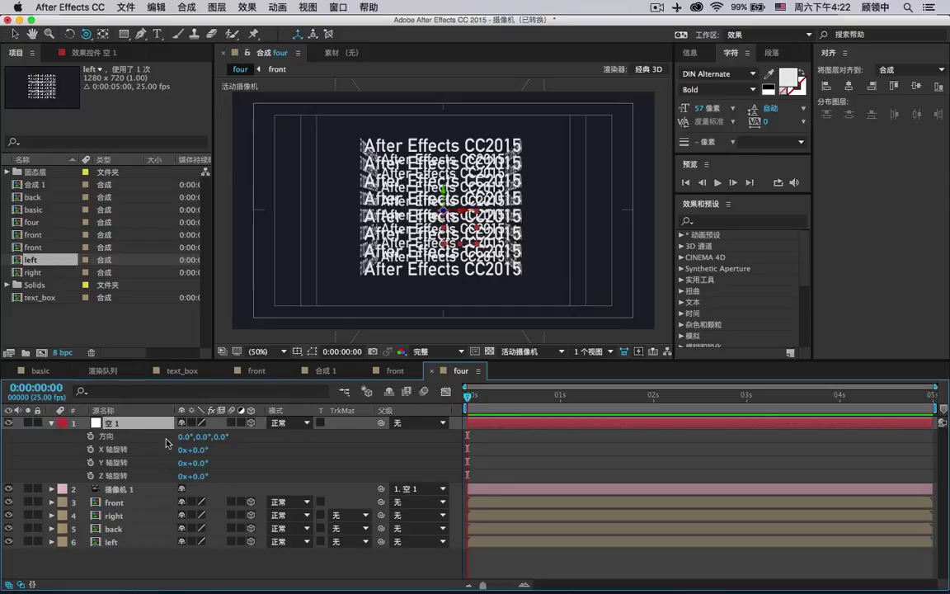
drag(200, 466, 188, 449)
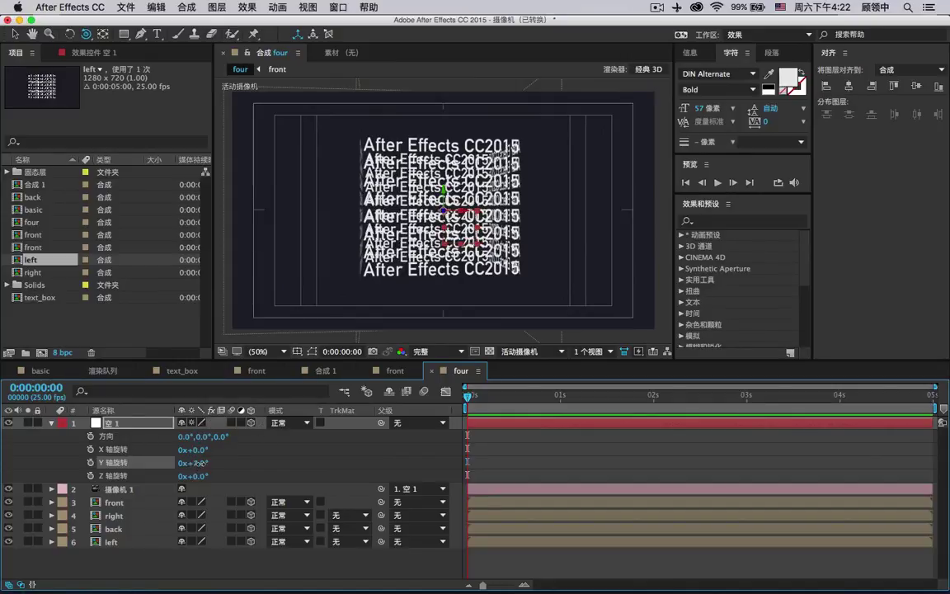
drag(197, 463, 321, 448)
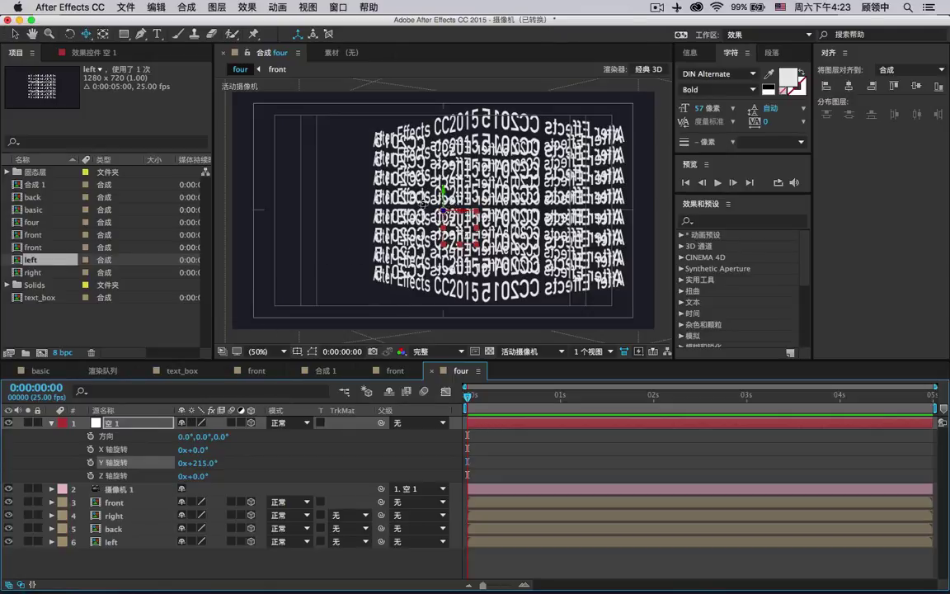
Orbit the camera to see the box from above and move 空 1 towards the middle of the text box
drag(390, 202, 239, 276)
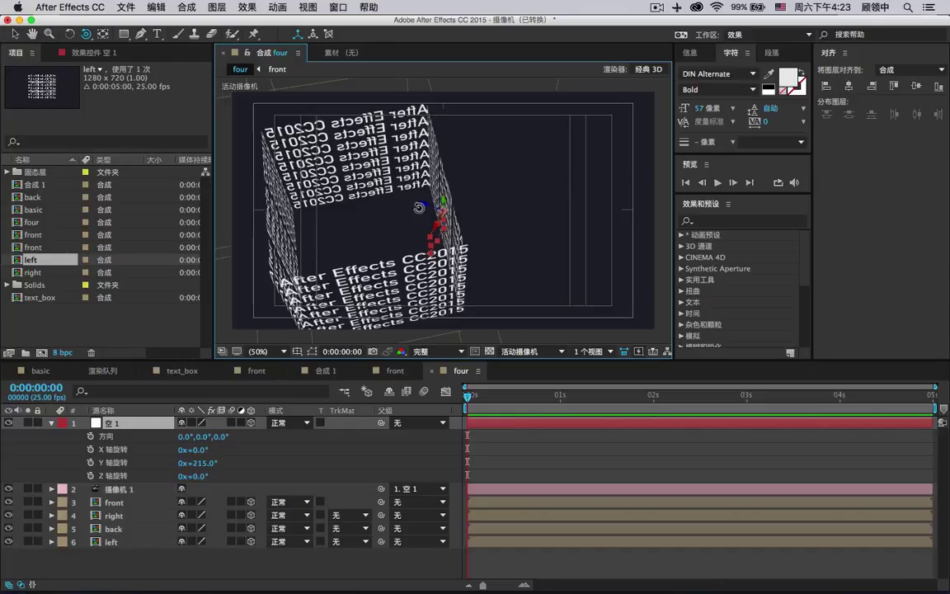
drag(413, 214, 393, 203)
key(v)
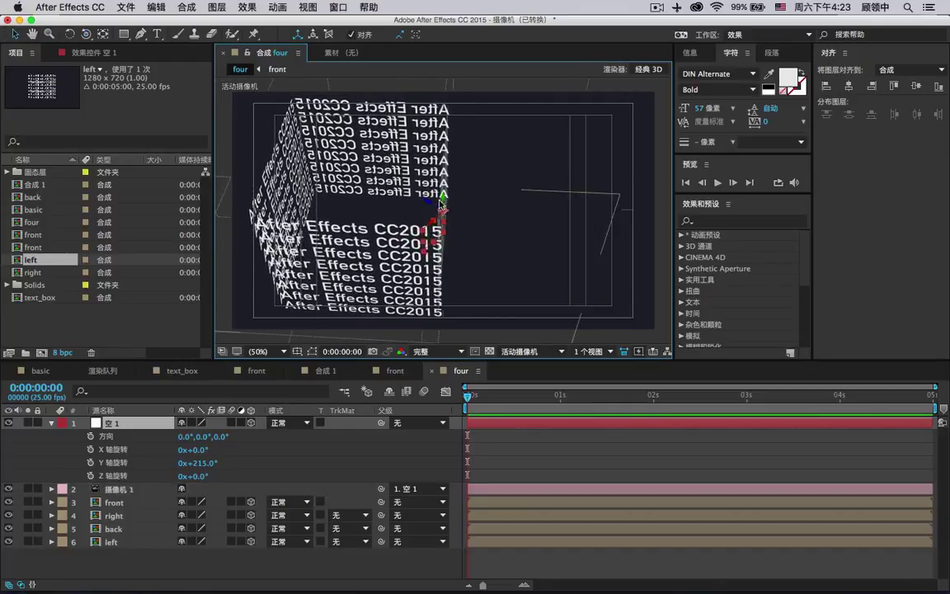
mouse_move(434, 208)
mouse_down()
mouse_move(390, 206)
mouse_move(451, 209)
mouse_up()
key(w)
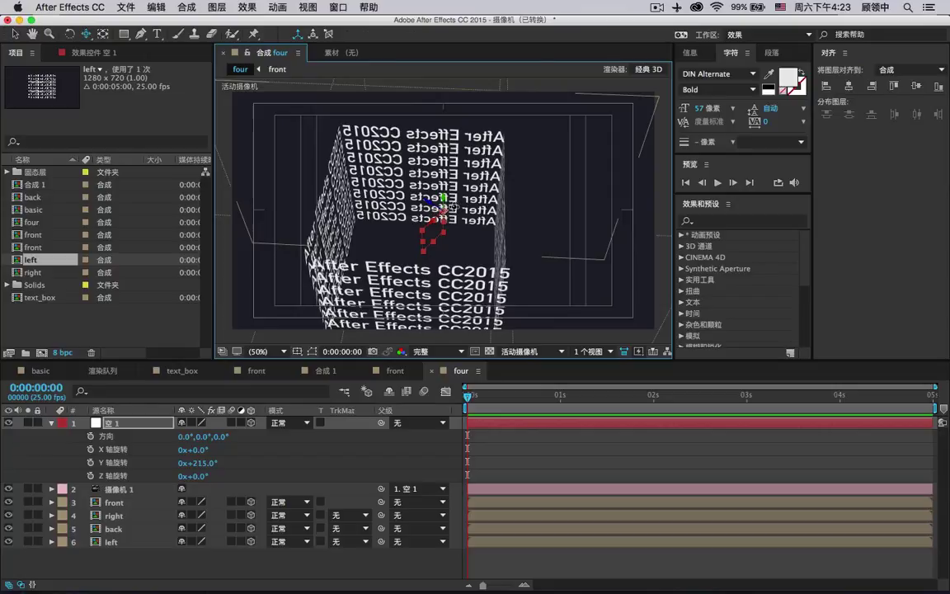
drag(460, 207, 385, 203)
key(v)
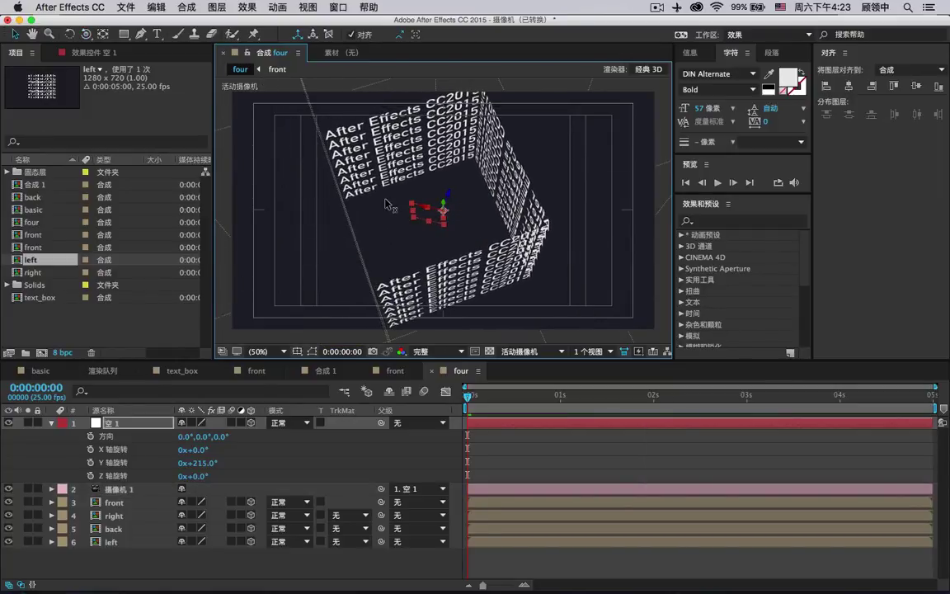
Orbit, pull back and pan the camera to frame the whole text box corner-on from slightly above
key(c)
drag(430, 229, 490, 206)
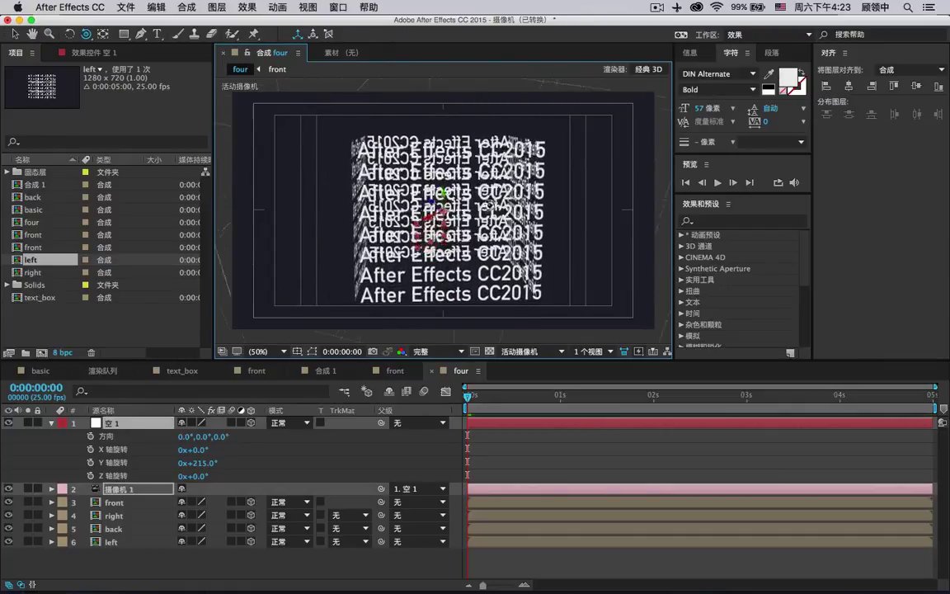
drag(401, 230, 543, 178)
drag(478, 201, 435, 202)
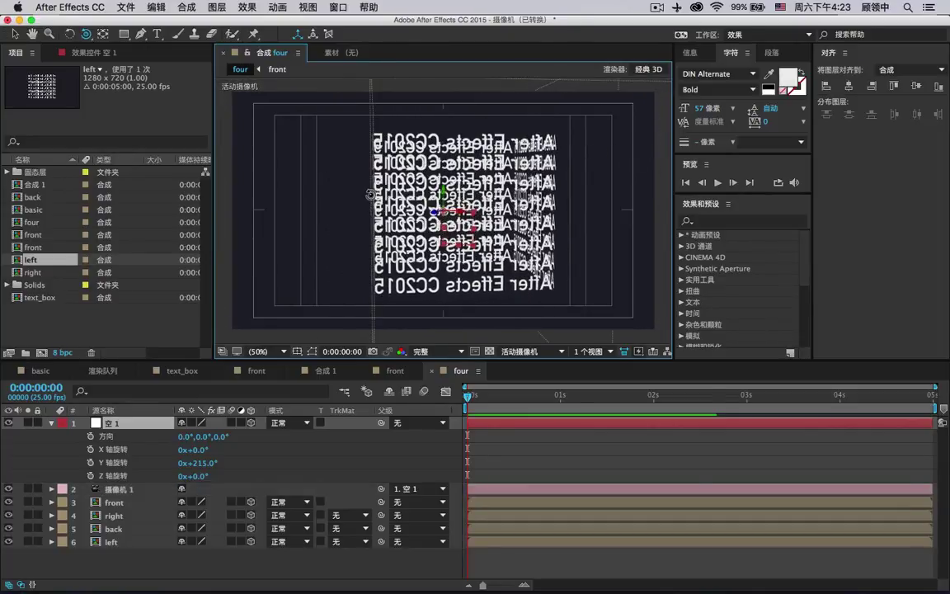
drag(371, 195, 263, 216)
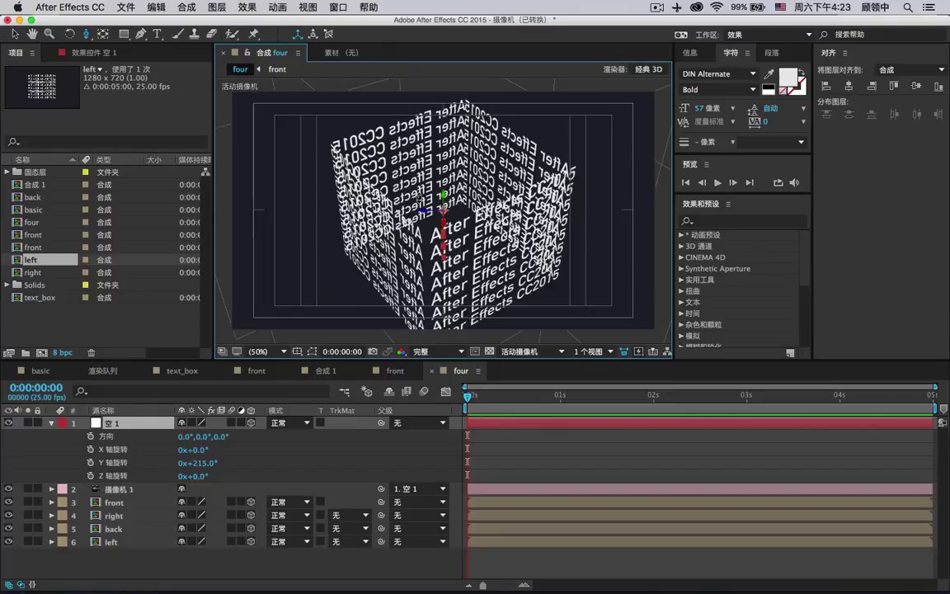
key(c)
drag(413, 216, 410, 256)
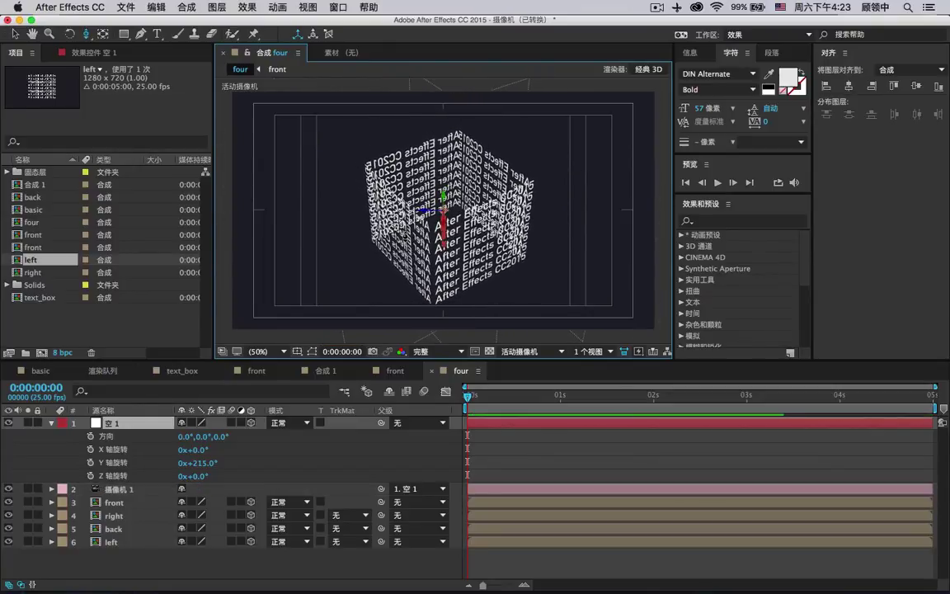
key(c)
drag(411, 247, 392, 239)
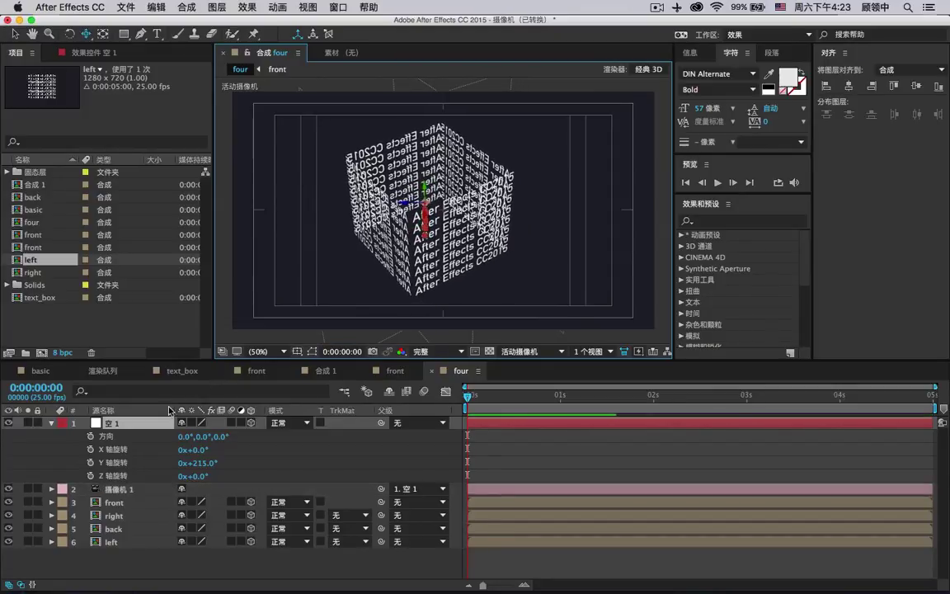
Keyframe 空 1's Y 轴旋转 from 215° at 0:00:00:00 to 3x+215° at 0:00:04:24 and preview the spin
click(91, 462)
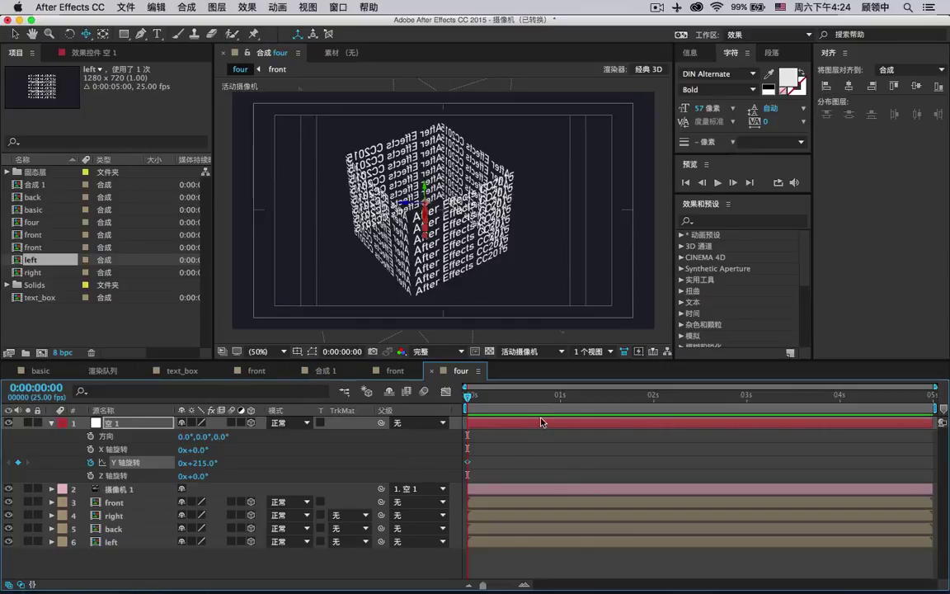
click(928, 400)
click(182, 464)
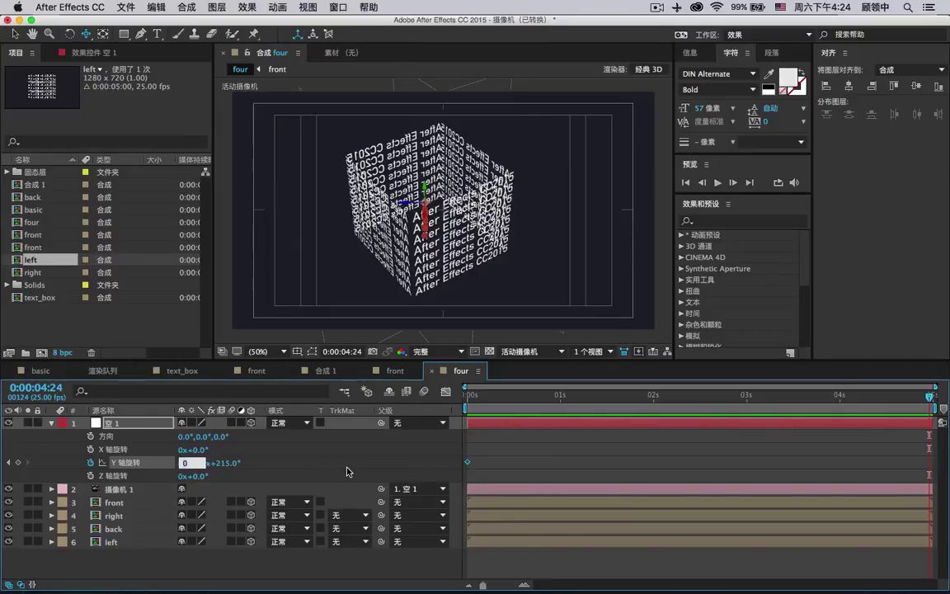
text(3)
key(Return)
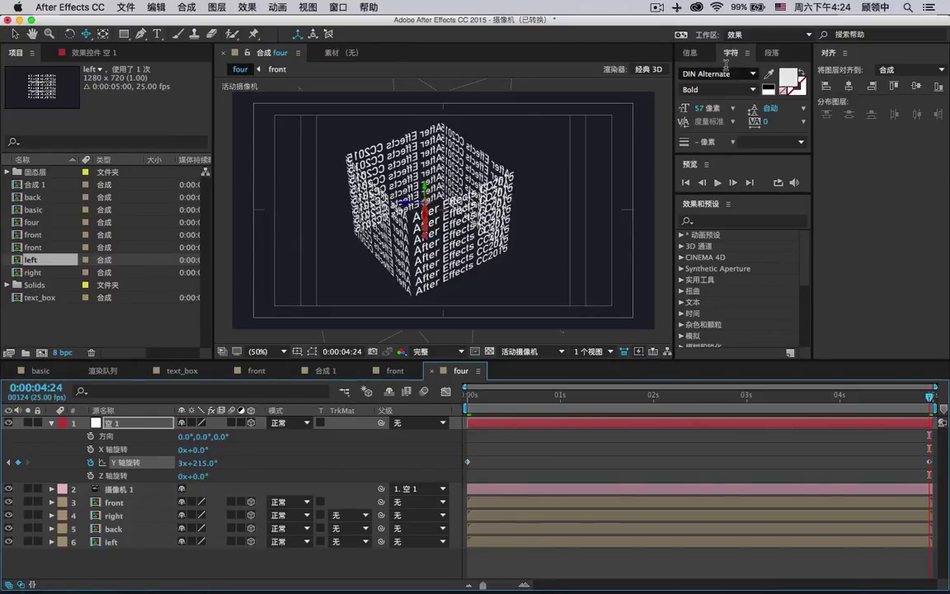
click(717, 182)
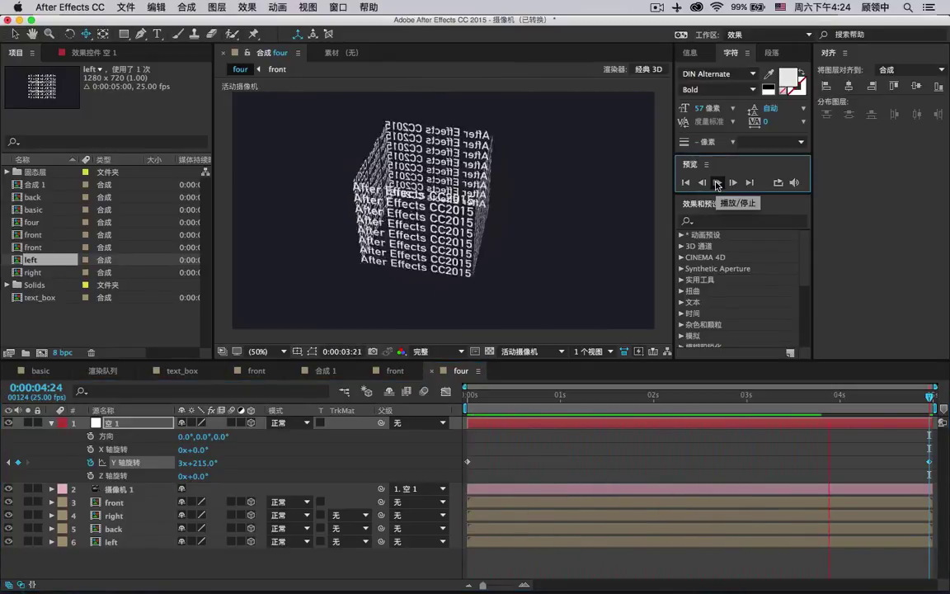
Increase 空 1's Y 轴旋转 at 0:00:04:24 to 10x+215°
click(183, 462)
text(10)
key(Return)
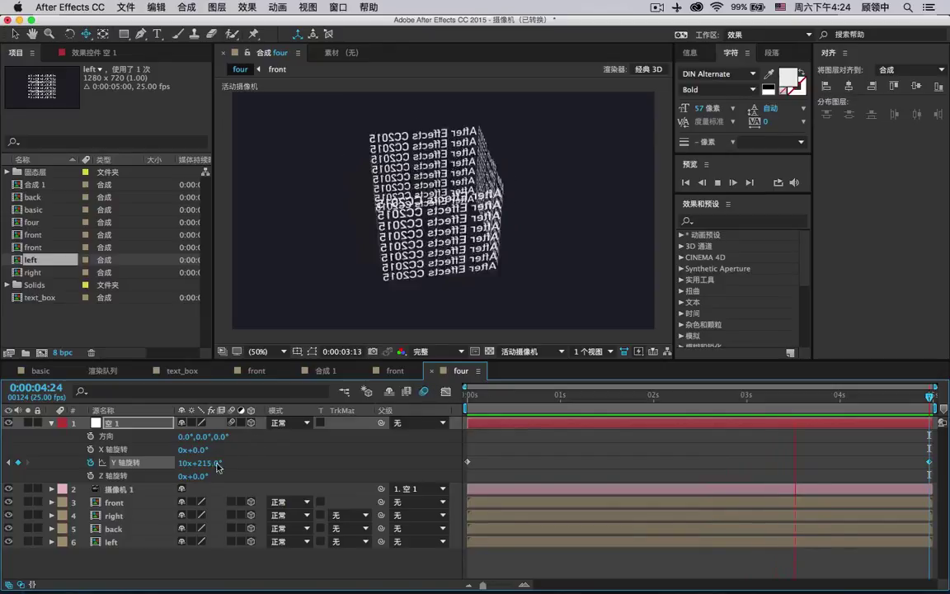
Enable motion blur on the front, right, back and left layers and inspect the frame at 0:00:00:15
drag(231, 501, 232, 541)
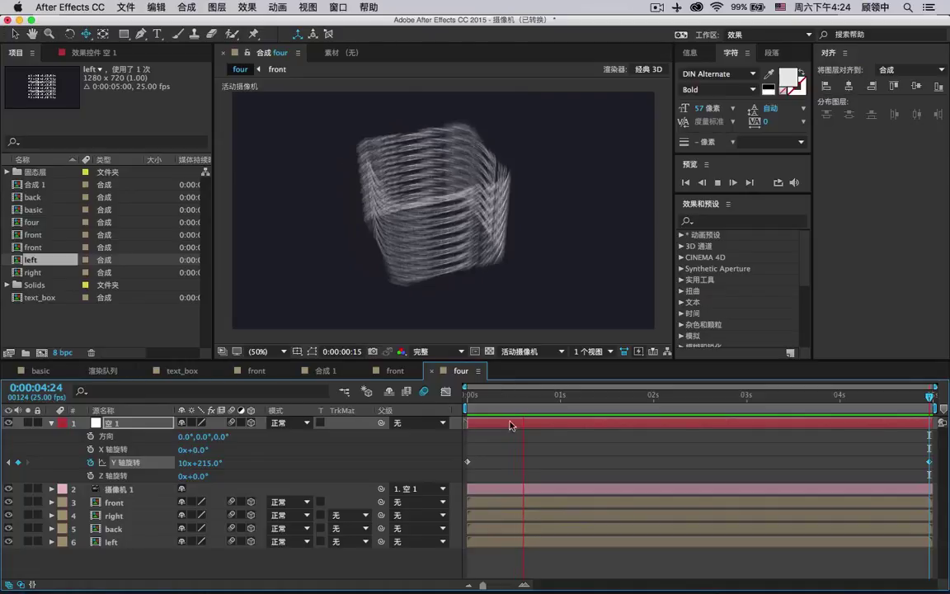
click(520, 399)
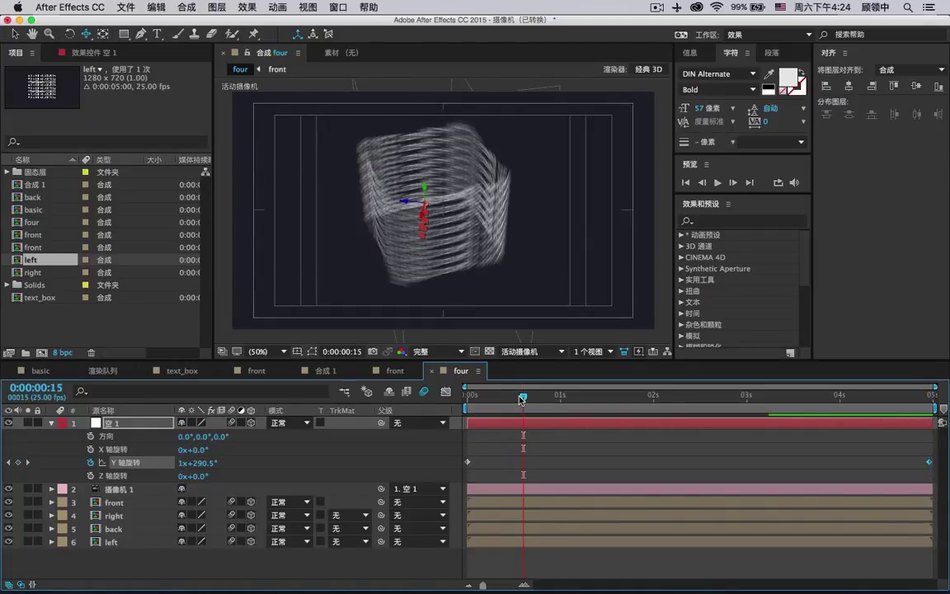